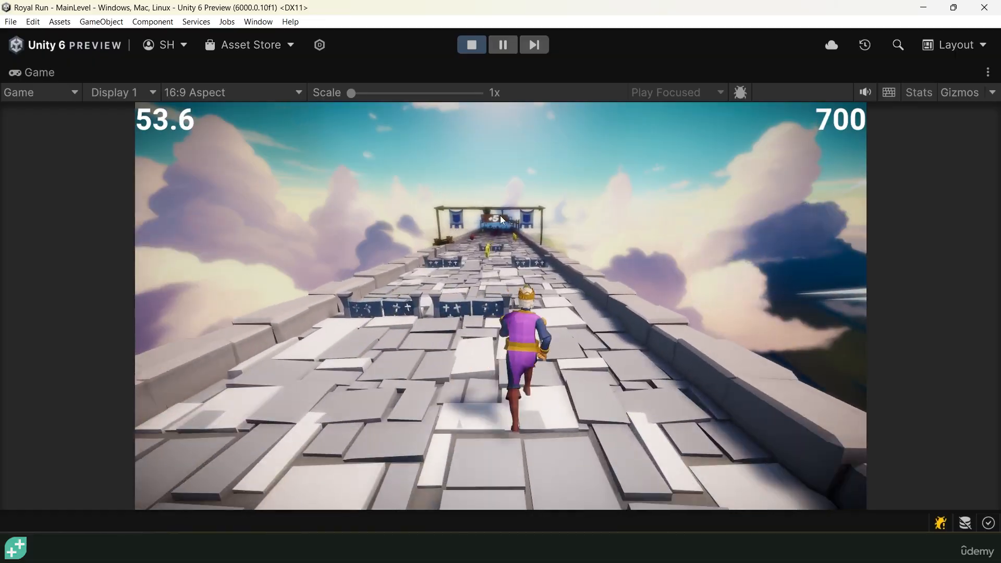
# Play-test the running level, steering the character from side to side around the fences and through the checkpoint
pyautogui.press('a')
pyautogui.press('d')
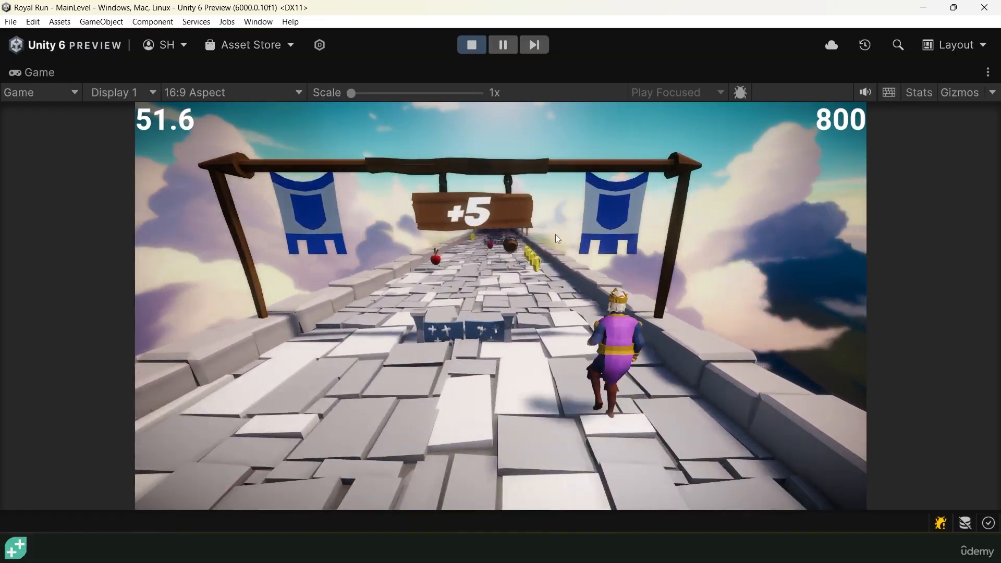
pyautogui.press('a')
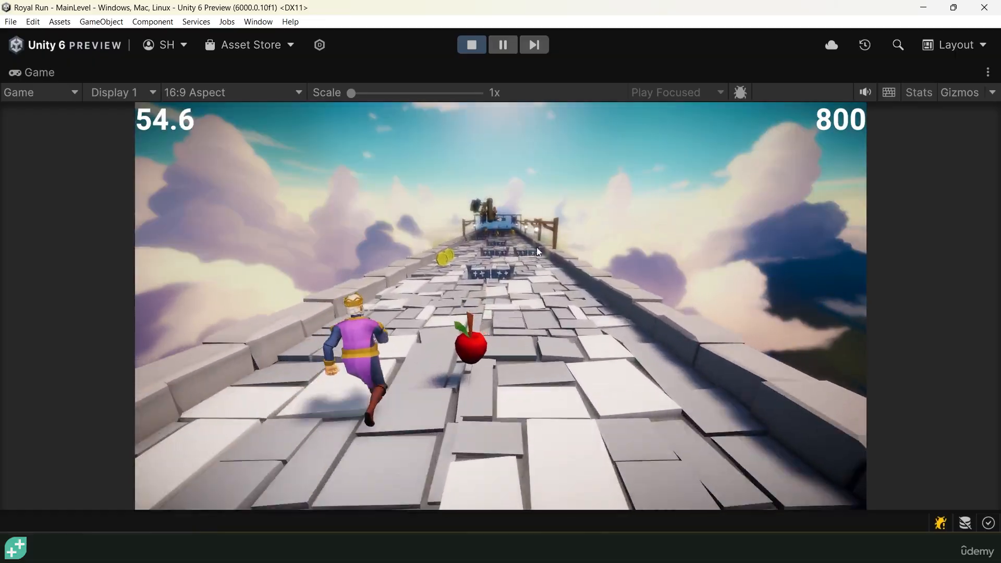
pyautogui.press('a')
pyautogui.press('d')
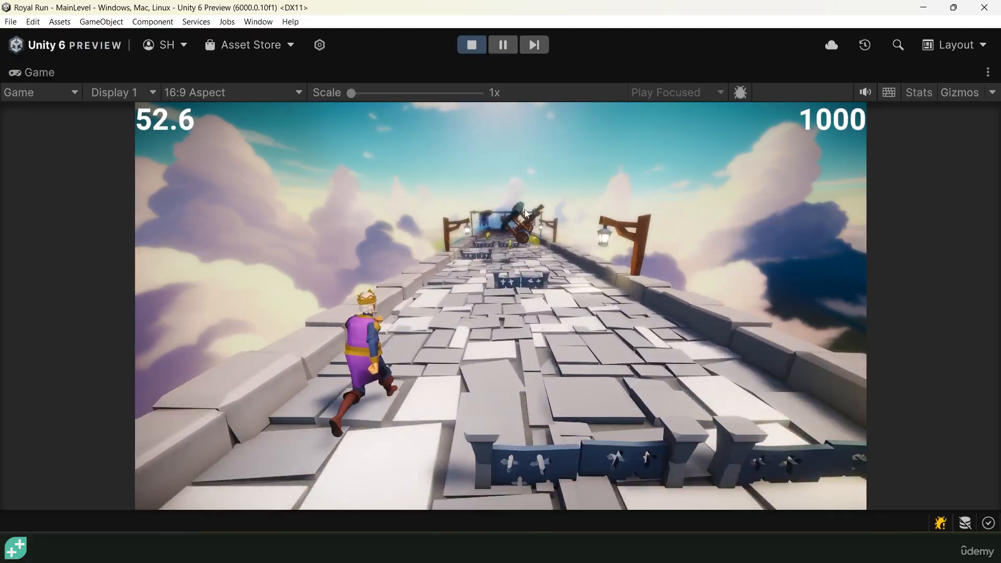
pyautogui.press('d')
pyautogui.press('d')
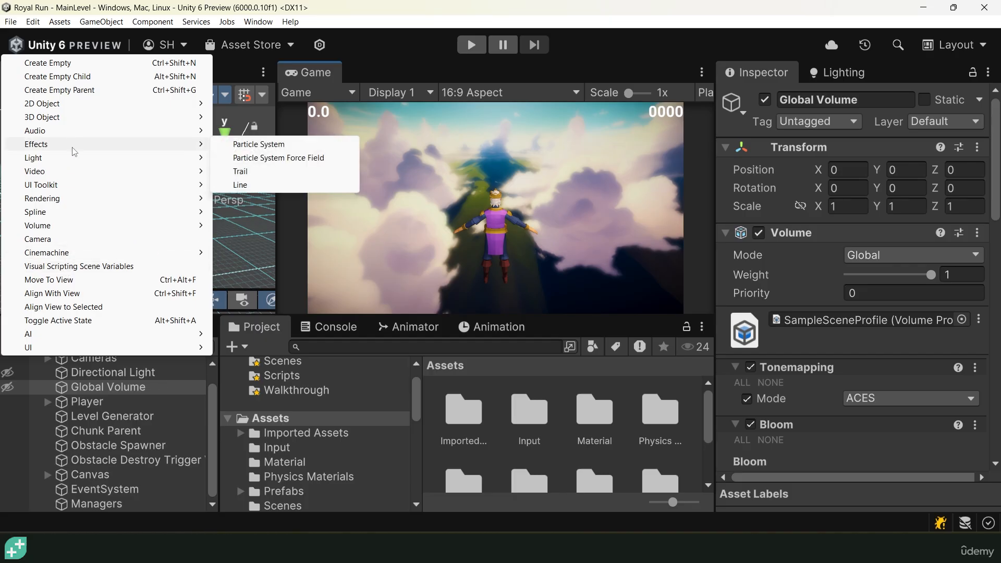
# Create a Particle System object in the scene and name it Fog Volume
pyautogui.moveTo(130, 144)
pyautogui.click(251, 144)
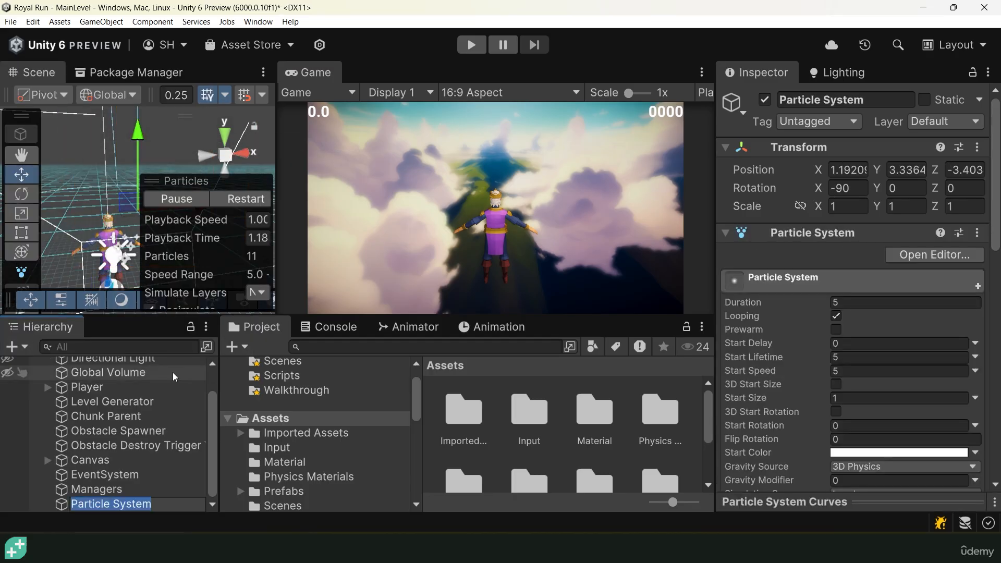
pyautogui.write('Fog')
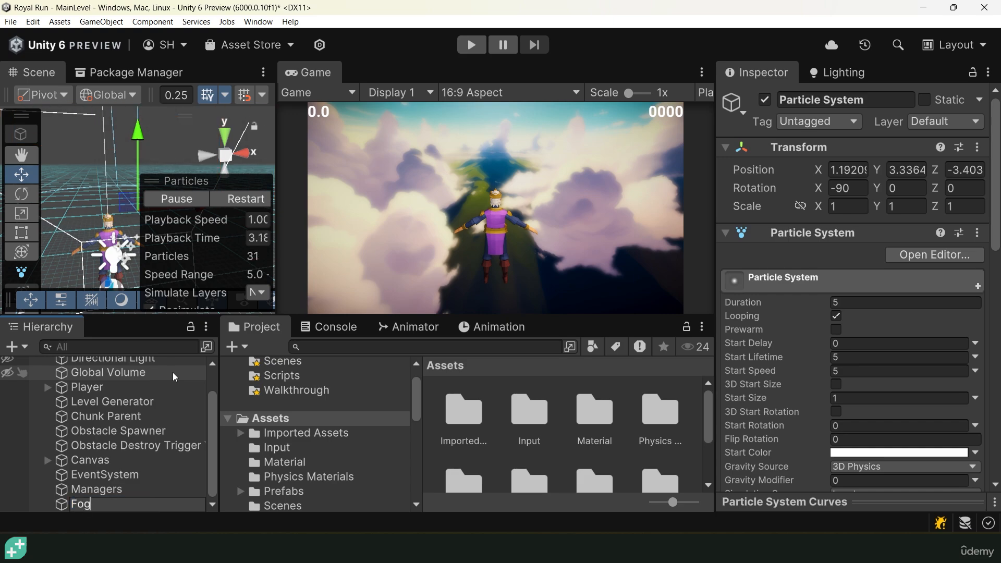
pyautogui.write(' Volume')
pyautogui.press('Return')
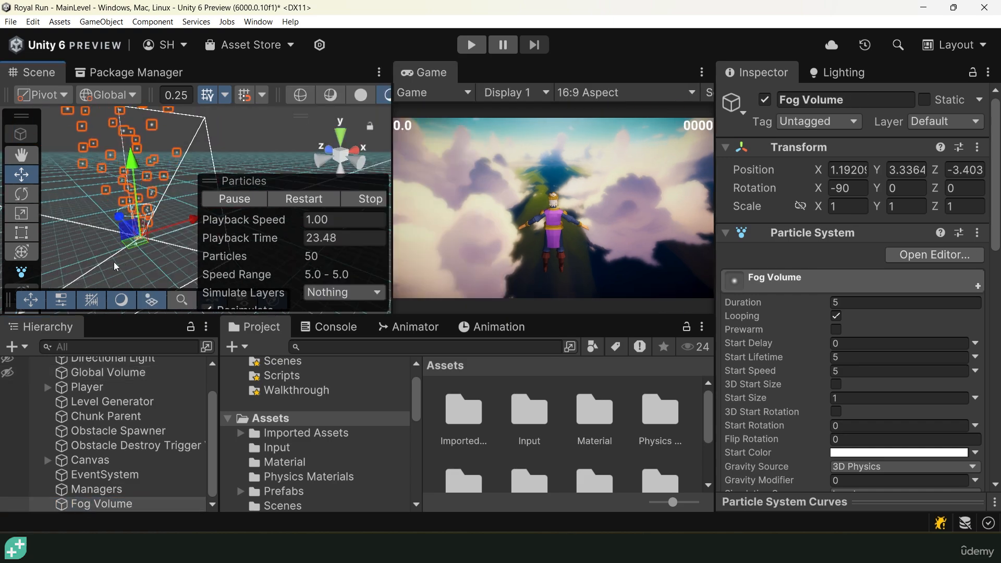
# Expand the Fog Volume's Renderer module and locate the material assigned to its particles
pyautogui.scroll(-10, 840, 409)
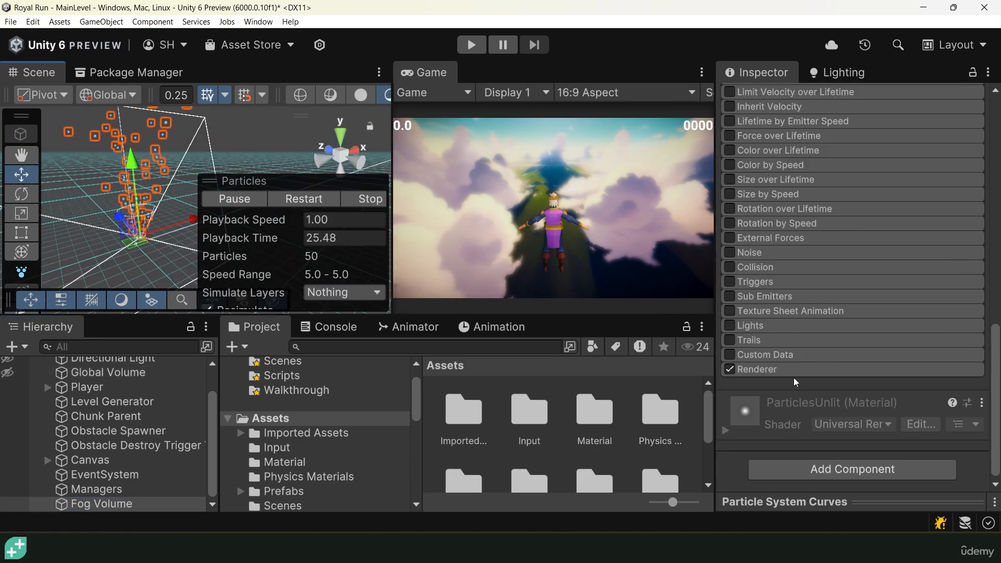
pyautogui.click(782, 370)
pyautogui.scroll(-4, 833, 332)
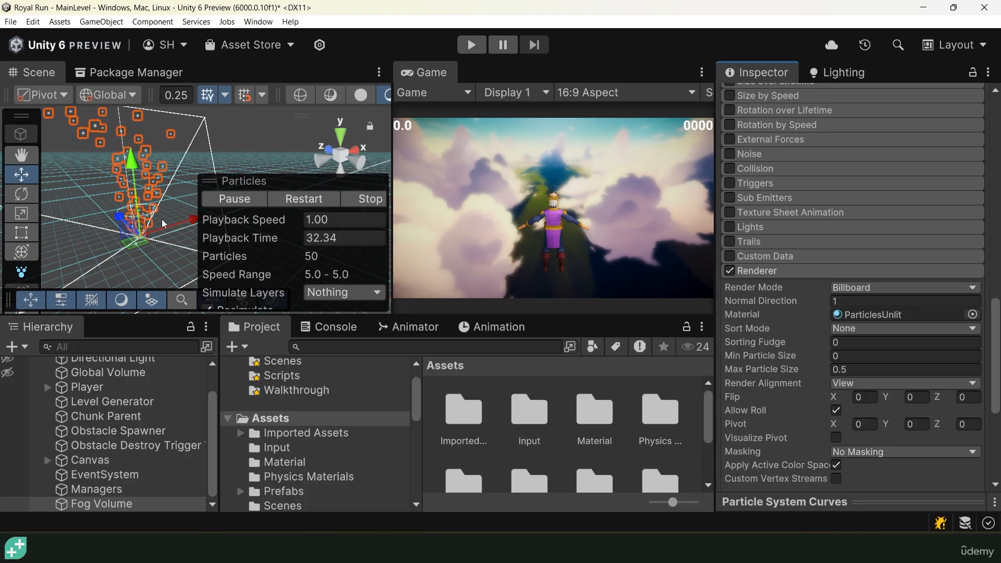
pyautogui.click(869, 317)
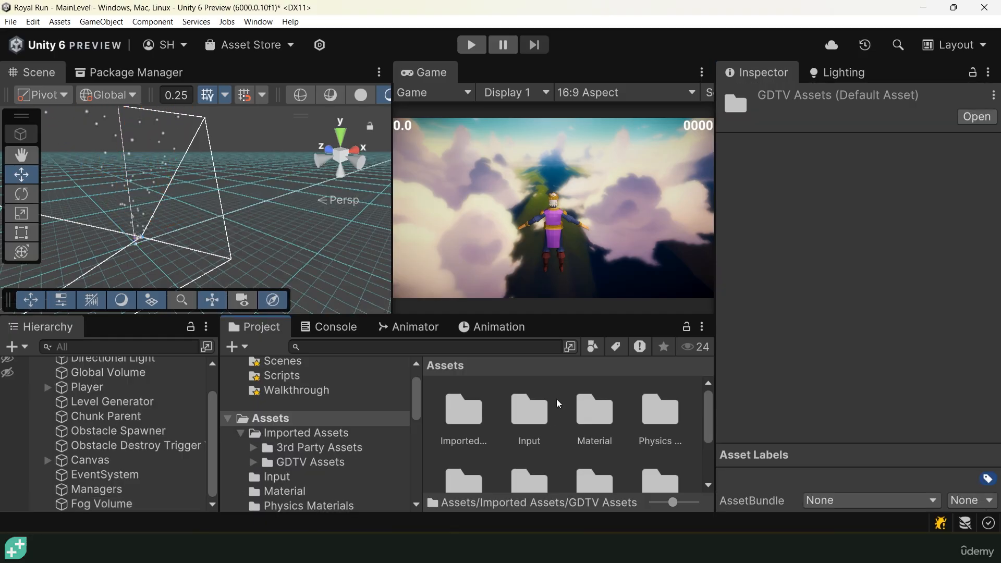
# Find the ParticleCloudWhiteMine texture in the GDTV Assets Images folder and preview it
pyautogui.doubleClick(485, 417)
pyautogui.doubleClick(524, 406)
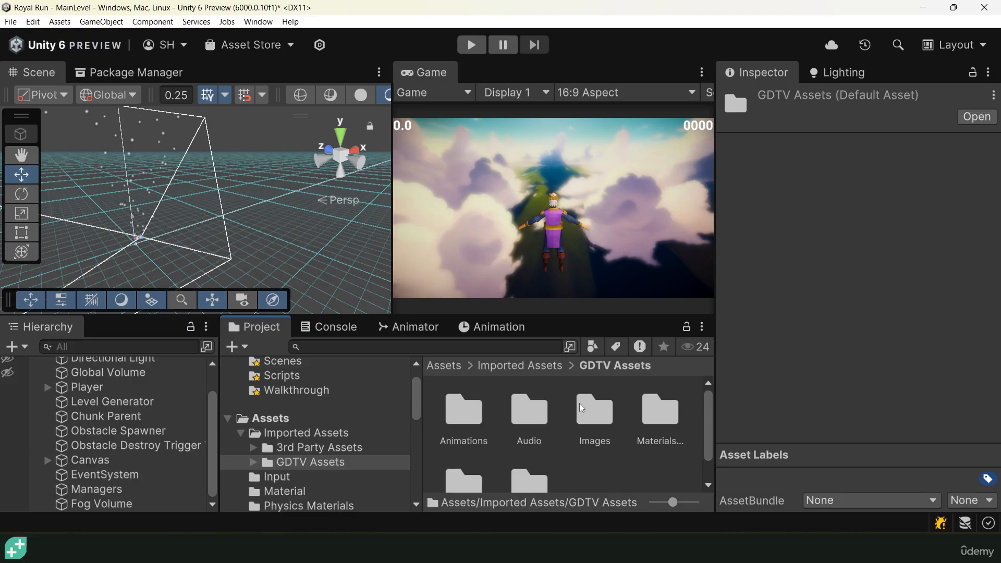
pyautogui.doubleClick(595, 412)
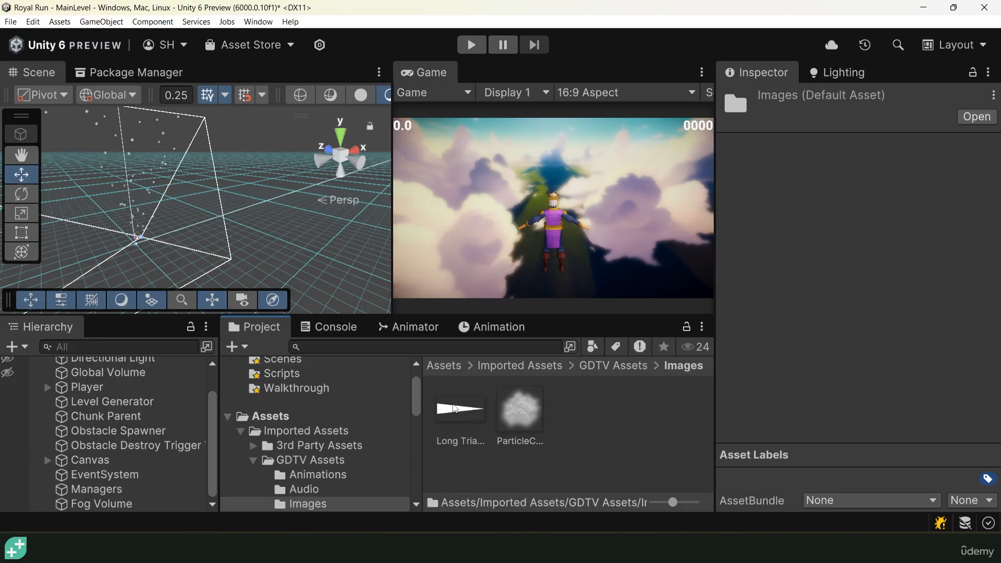
pyautogui.click(520, 412)
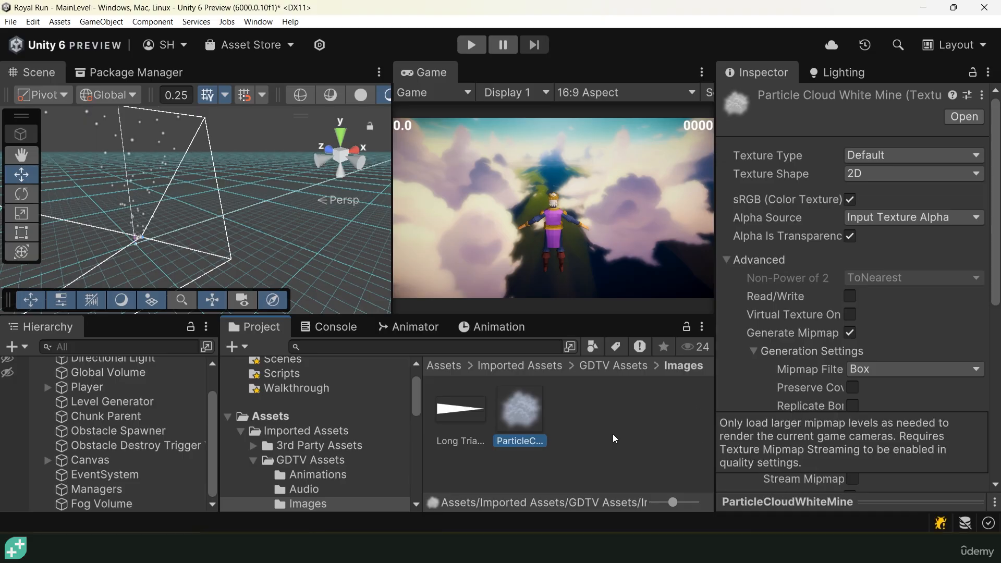
pyautogui.click(805, 502)
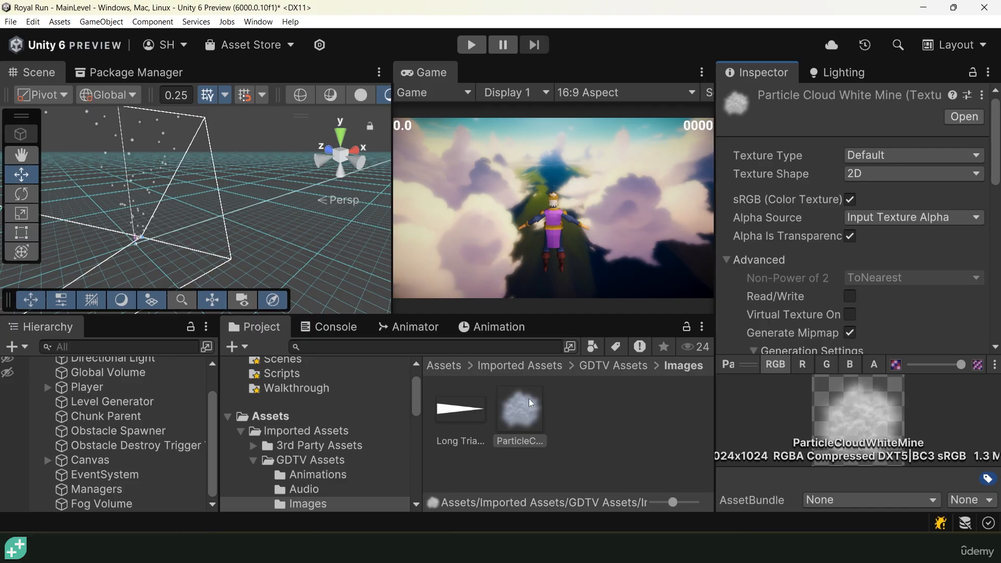
# Create a new material named Fog Particle in the project's Material folder
pyautogui.click(459, 366)
pyautogui.doubleClick(592, 412)
pyautogui.rightClick(608, 416)
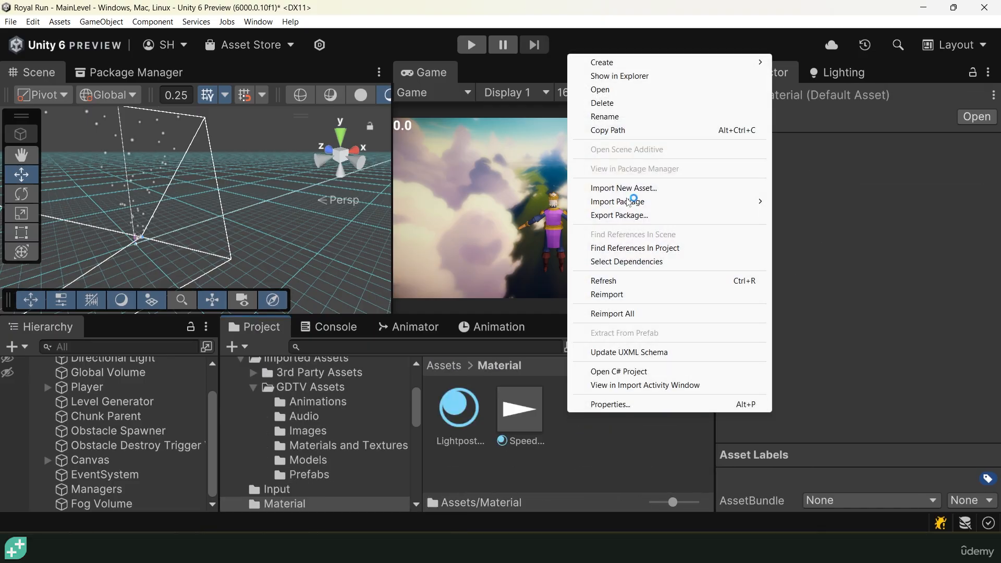
pyautogui.moveTo(629, 68)
pyautogui.click(813, 75)
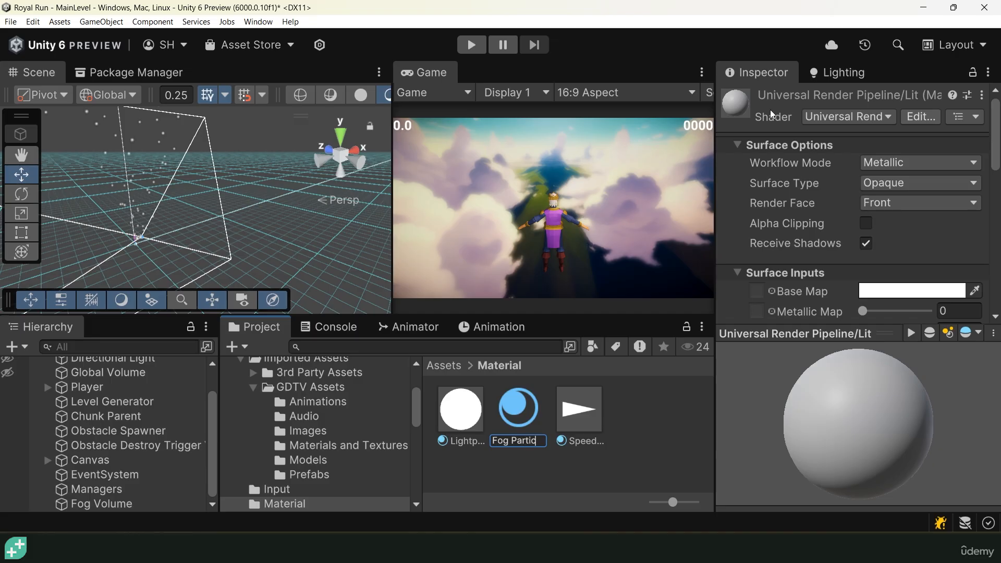
pyautogui.press('Return')
# Check which particle shader the Speed Up Particle material uses
pyautogui.click(597, 404)
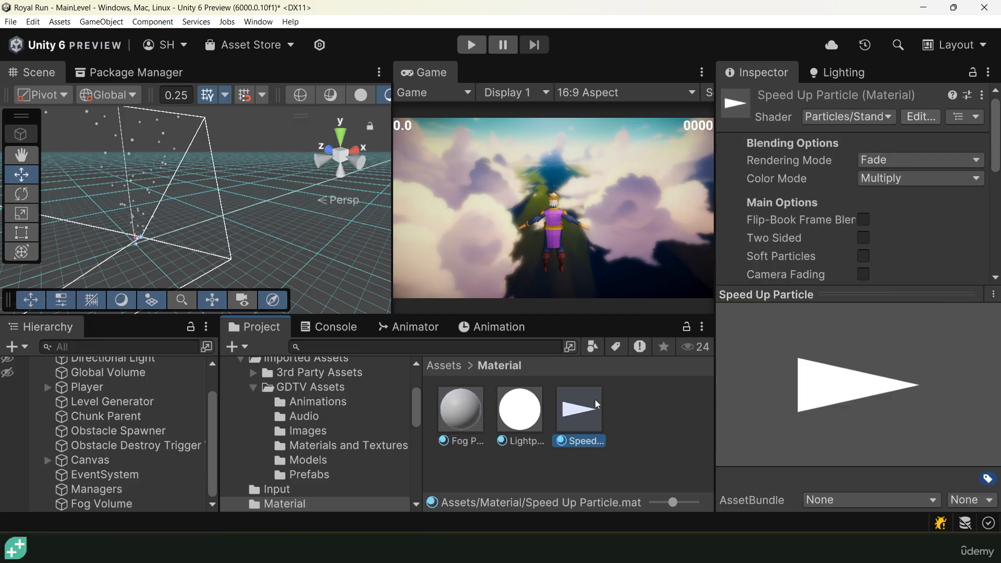
pyautogui.click(859, 115)
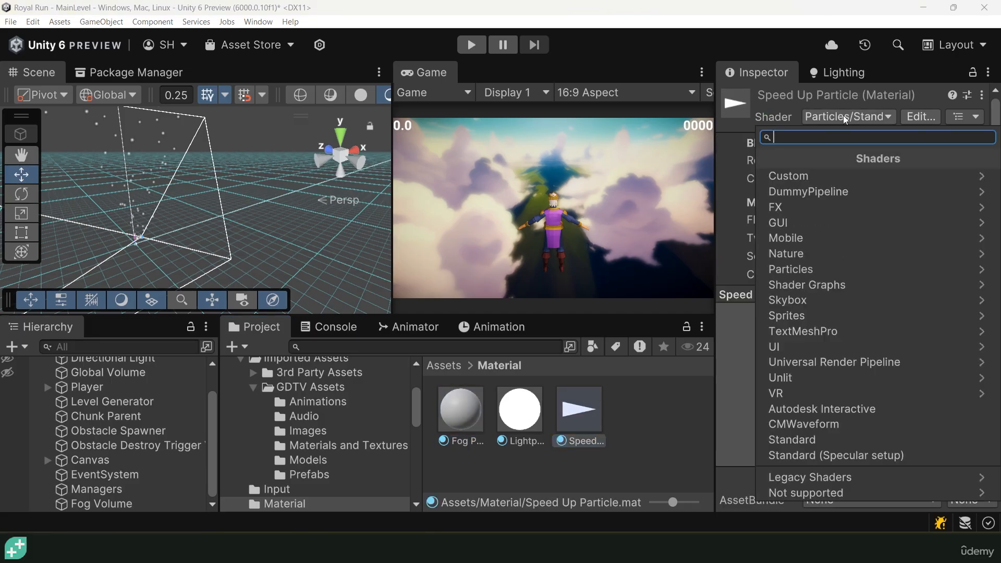
pyautogui.click(821, 268)
pyautogui.click(827, 192)
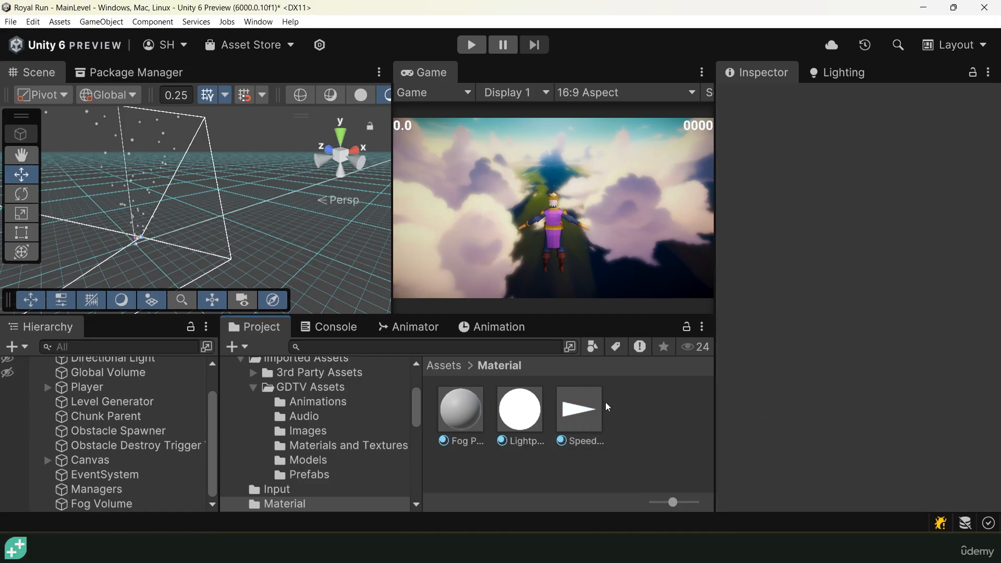
# Set the Fog Particle material's shader to Universal Render Pipeline/Particles/Unlit
pyautogui.click(460, 409)
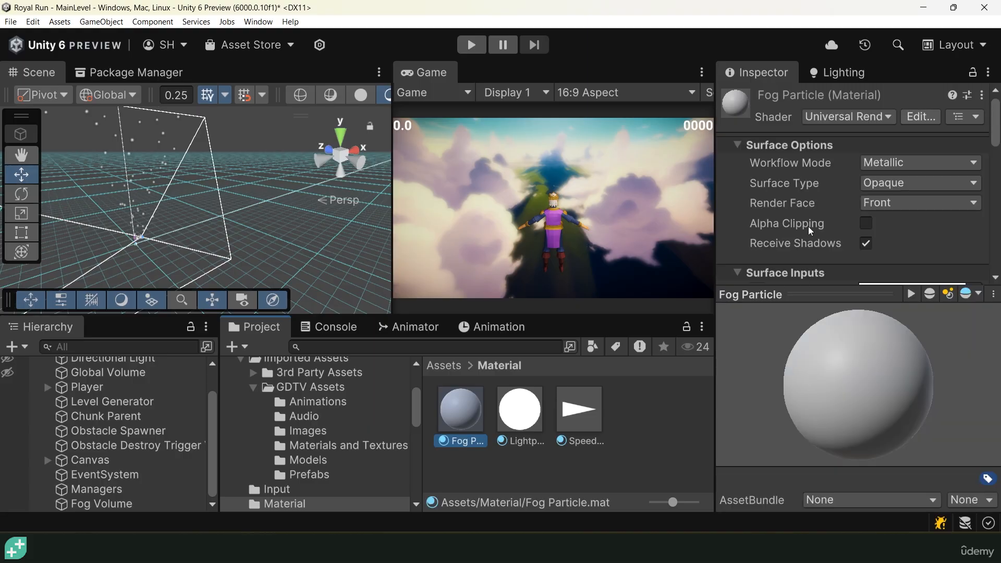
pyautogui.click(839, 117)
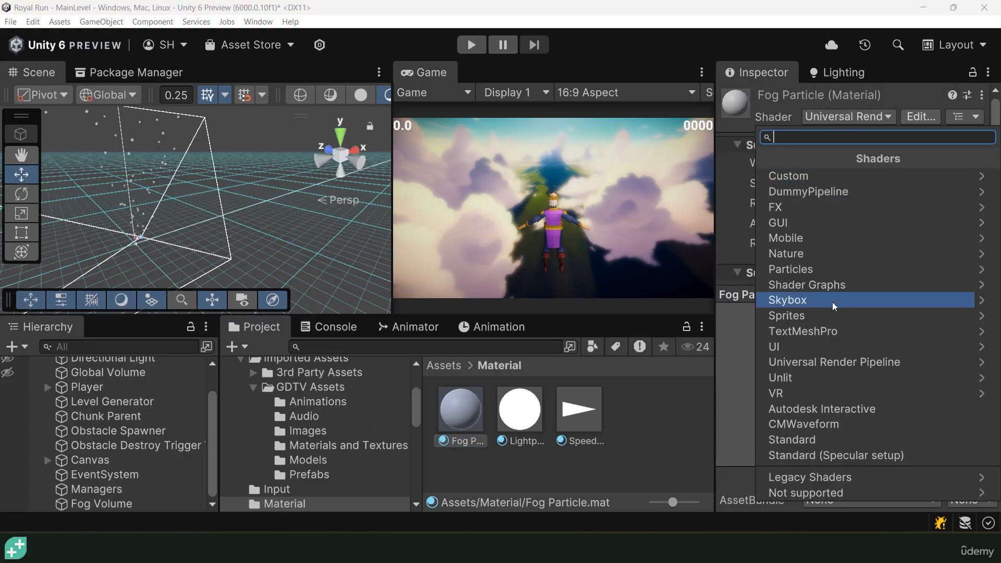
pyautogui.click(833, 362)
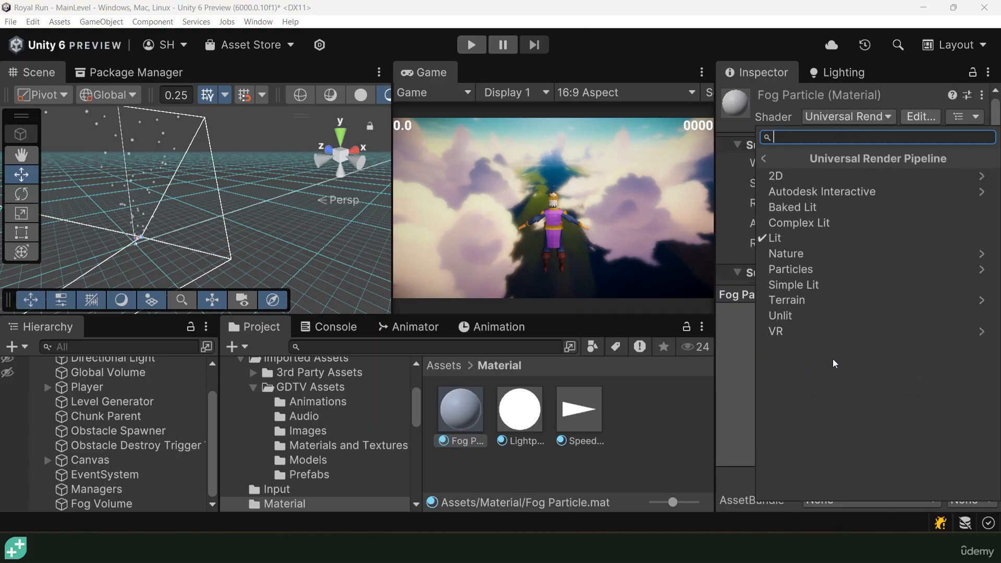
pyautogui.click(818, 268)
pyautogui.click(818, 207)
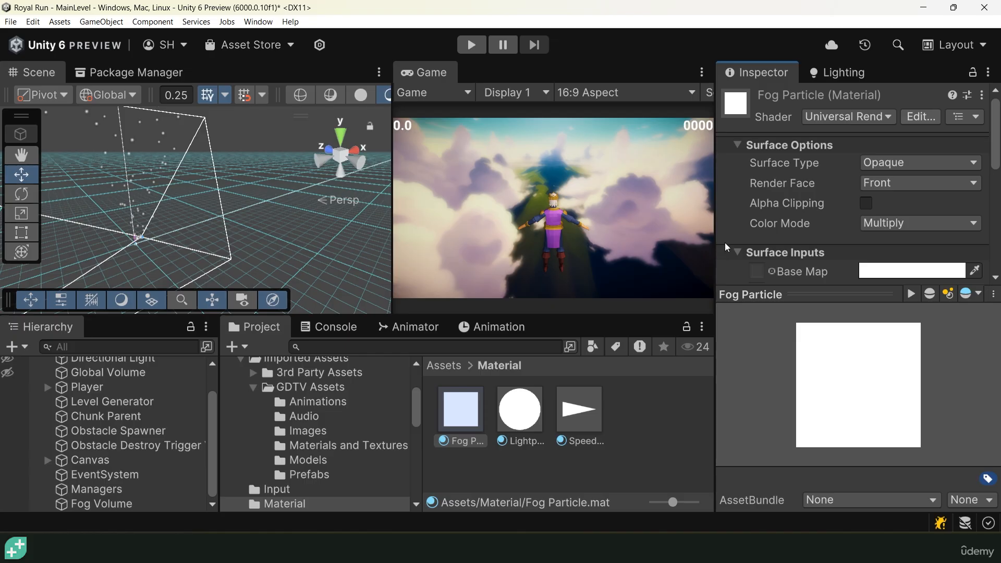
# Assign the ParticleCloudWhiteMine texture as the Fog Particle material's base map
pyautogui.click(764, 300)
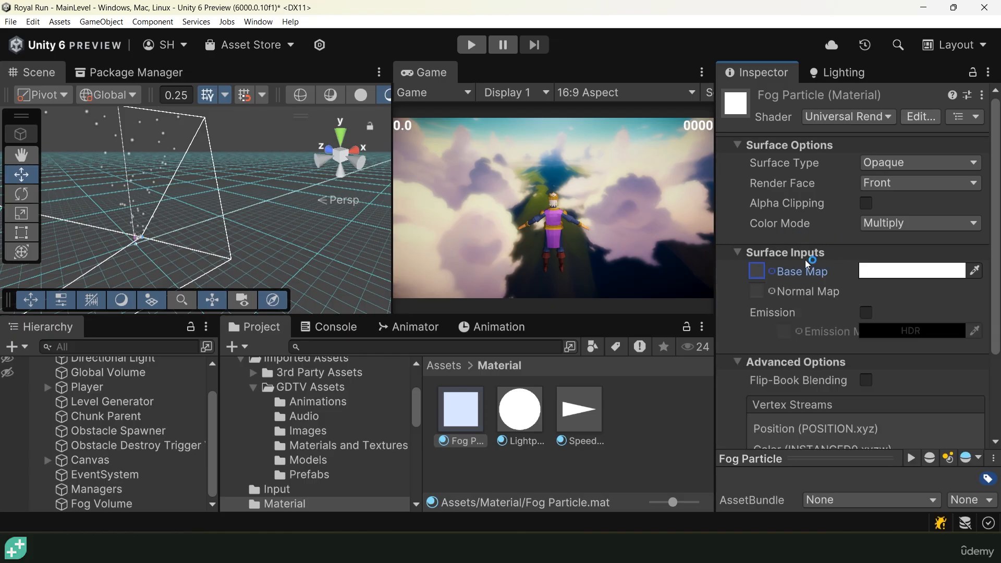
pyautogui.click(773, 271)
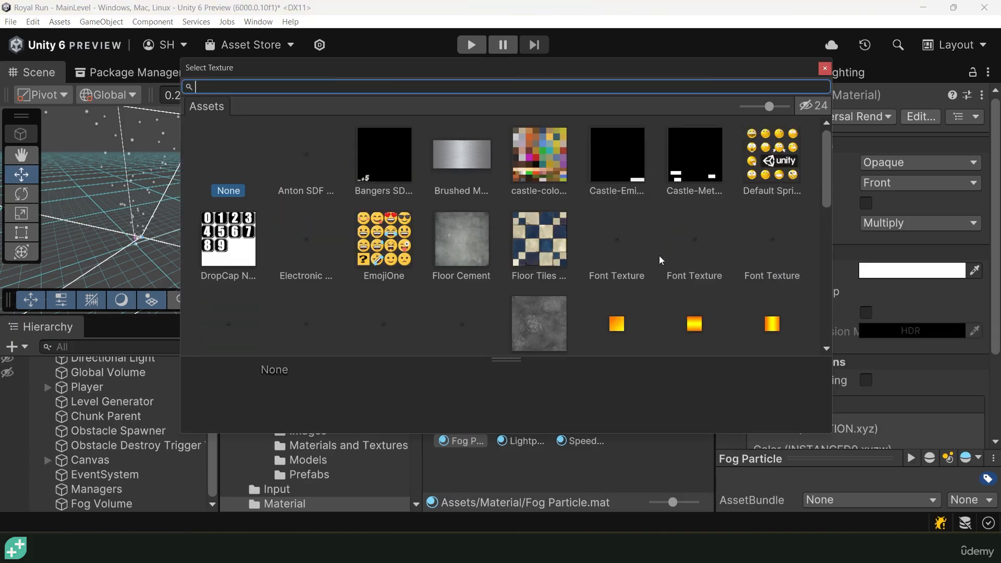
pyautogui.scroll(-5, 598, 229)
pyautogui.click(544, 294)
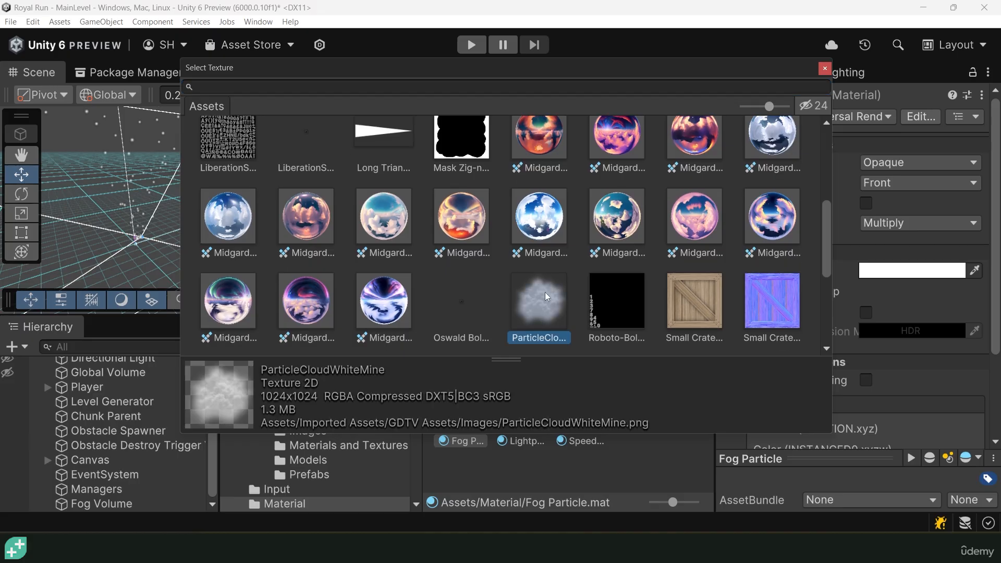
pyautogui.click(824, 68)
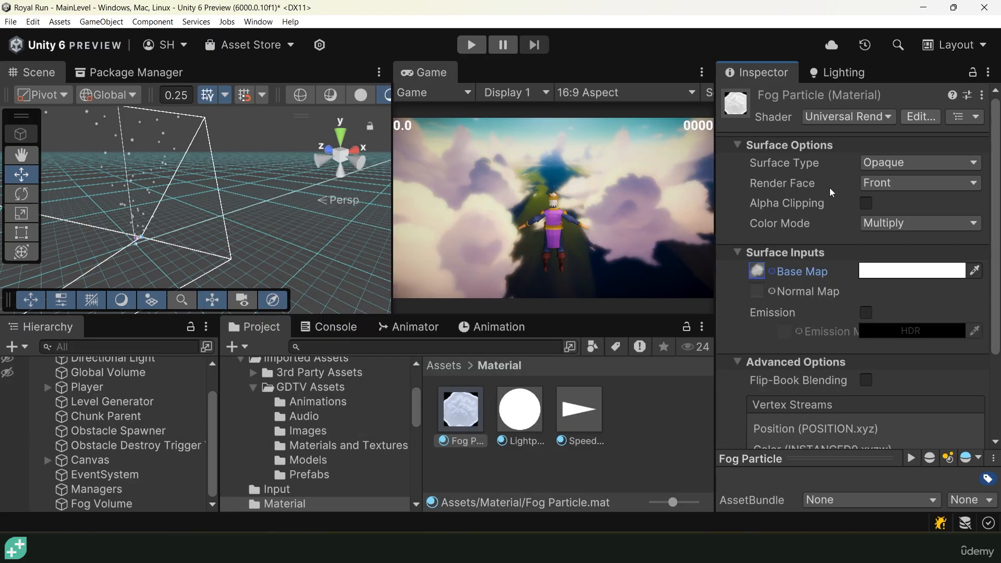
# Set the Fog Particle material's surface type to Transparent with the Alpha blending mode
pyautogui.click(863, 166)
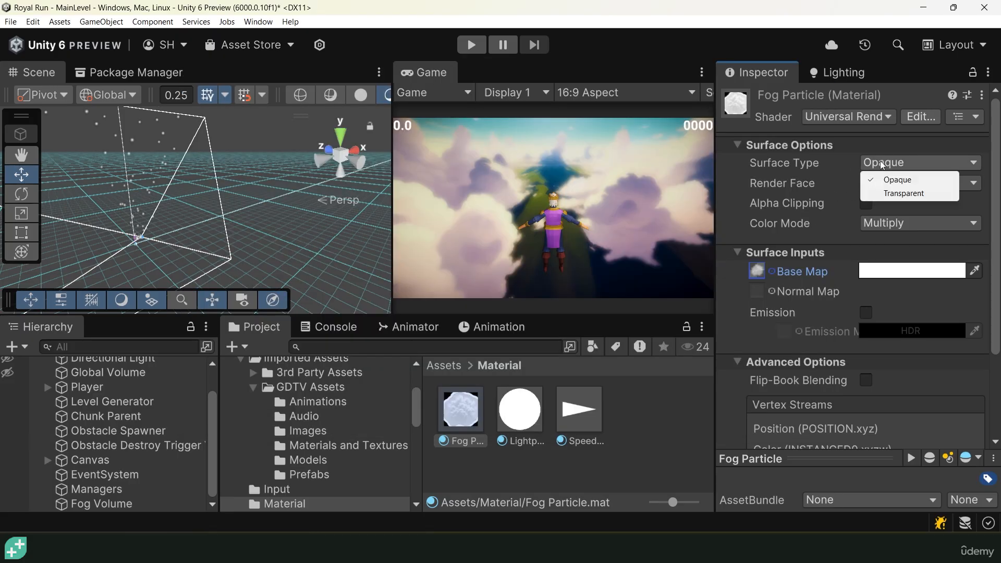
pyautogui.click(897, 193)
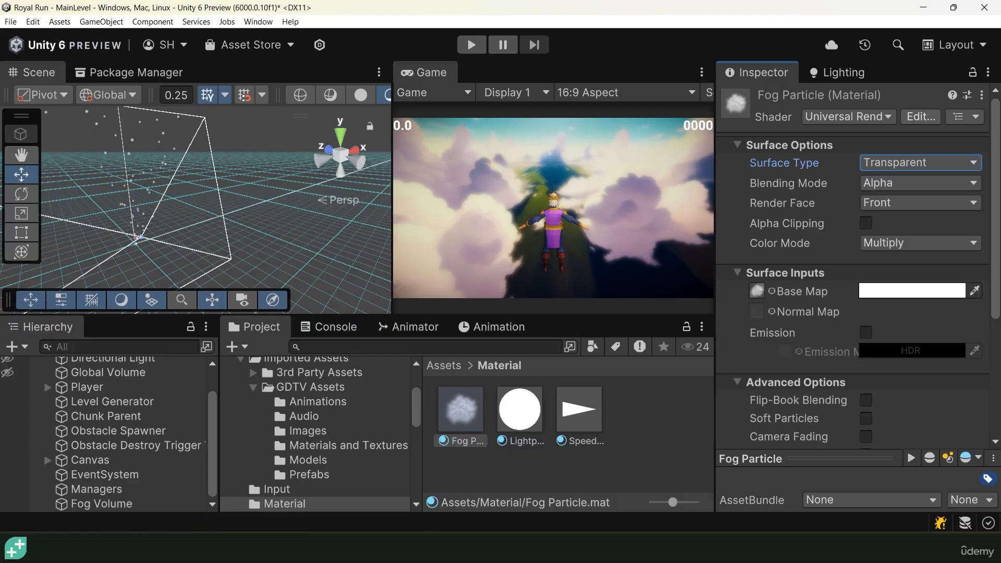
pyautogui.click(879, 181)
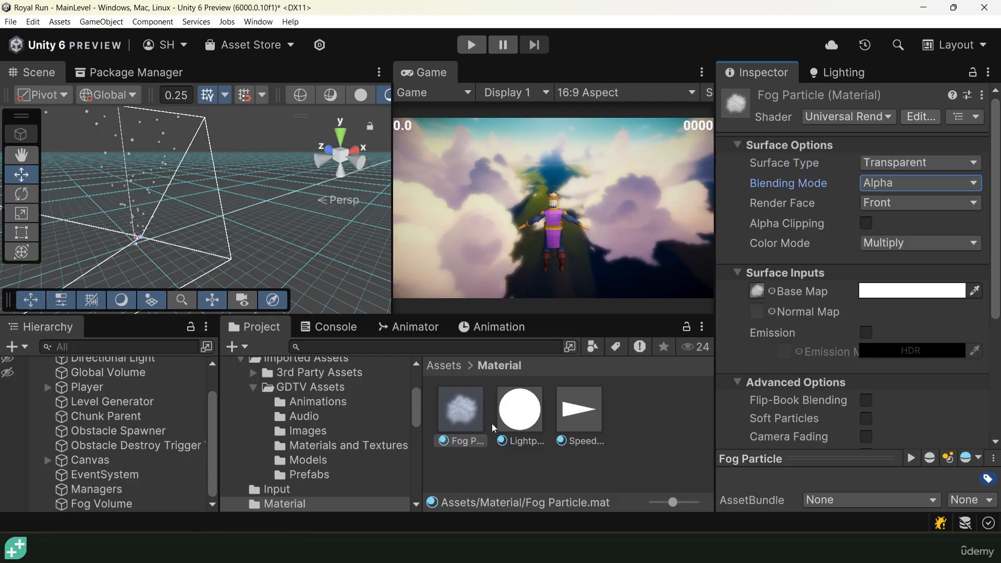
# Assign the Fog Particle material to the Fog Volume particle system's Renderer module
pyautogui.click(99, 503)
pyautogui.scroll(-3, 855, 298)
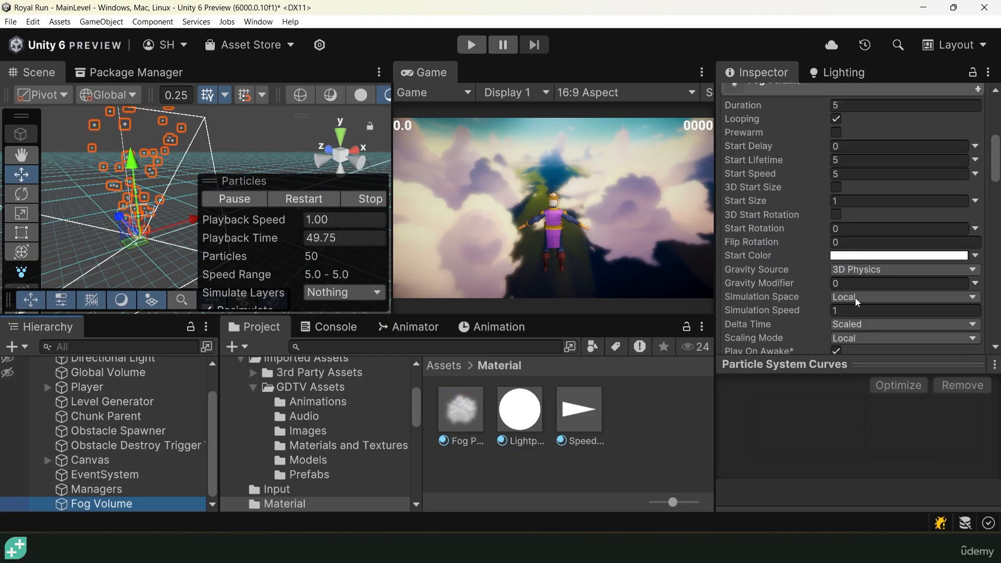
pyautogui.scroll(-10, 855, 298)
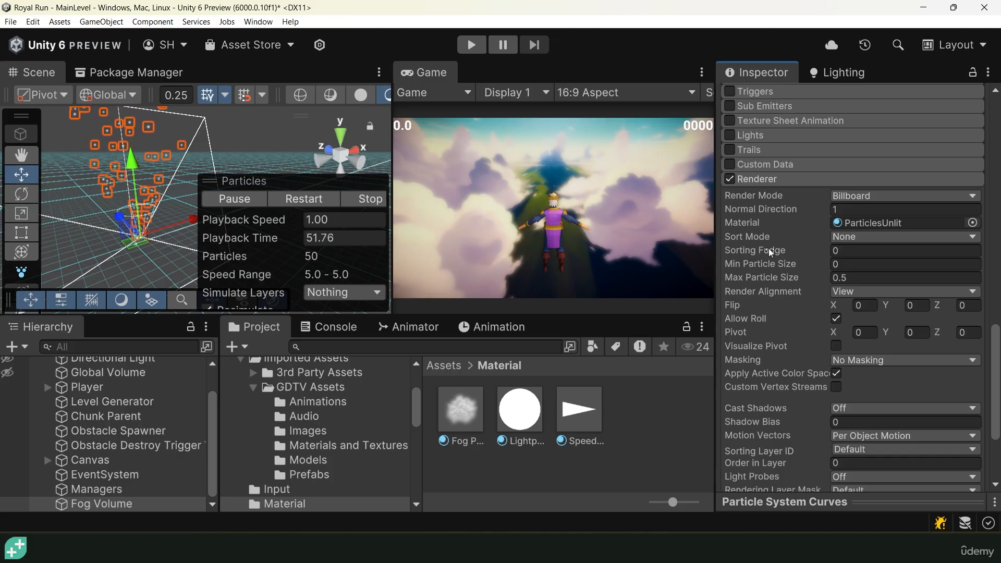
pyautogui.moveTo(463, 411); pyautogui.dragTo(899, 225)
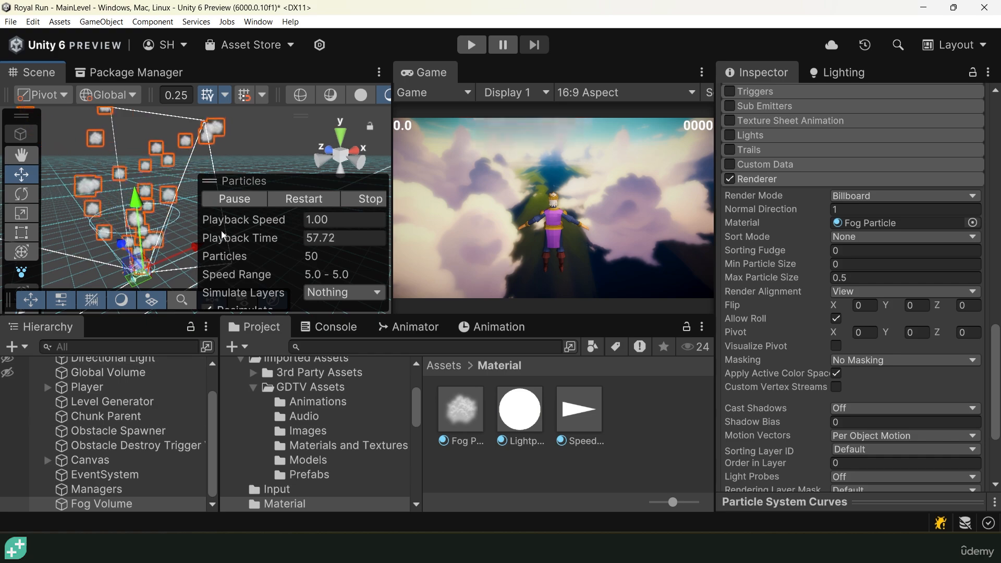
# Reset the Fog Volume's transform to its default position, rotation and scale
pyautogui.moveTo(148, 201); pyautogui.dragTo(209, 192, button='right')
pyautogui.scroll(5, 918, 221)
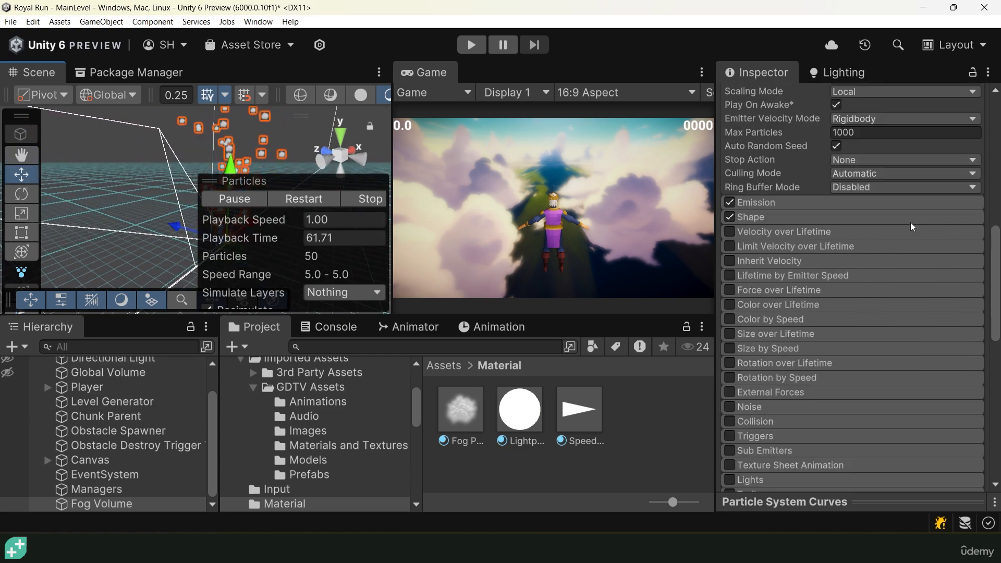
pyautogui.scroll(10, 910, 222)
pyautogui.rightClick(809, 146)
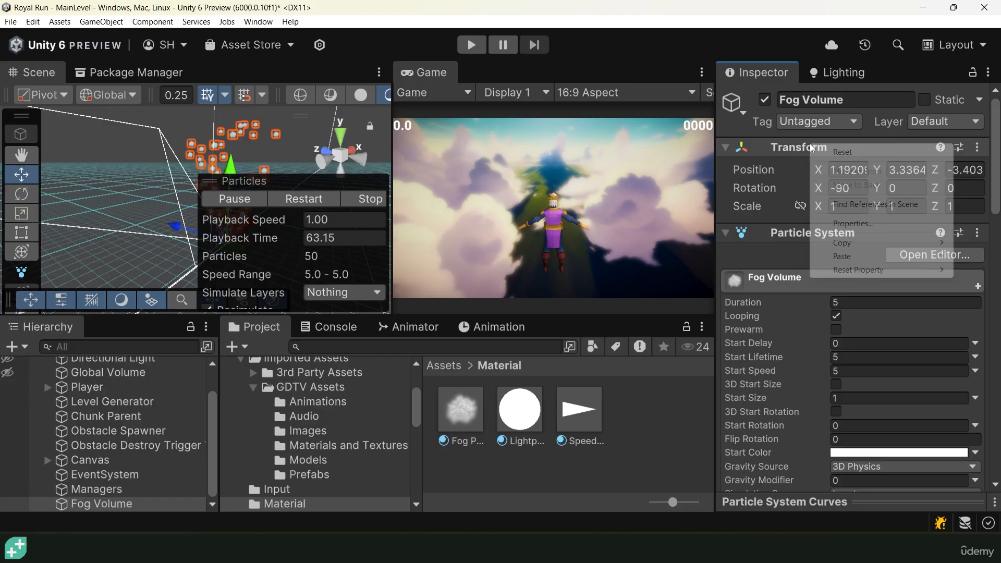
pyautogui.click(840, 152)
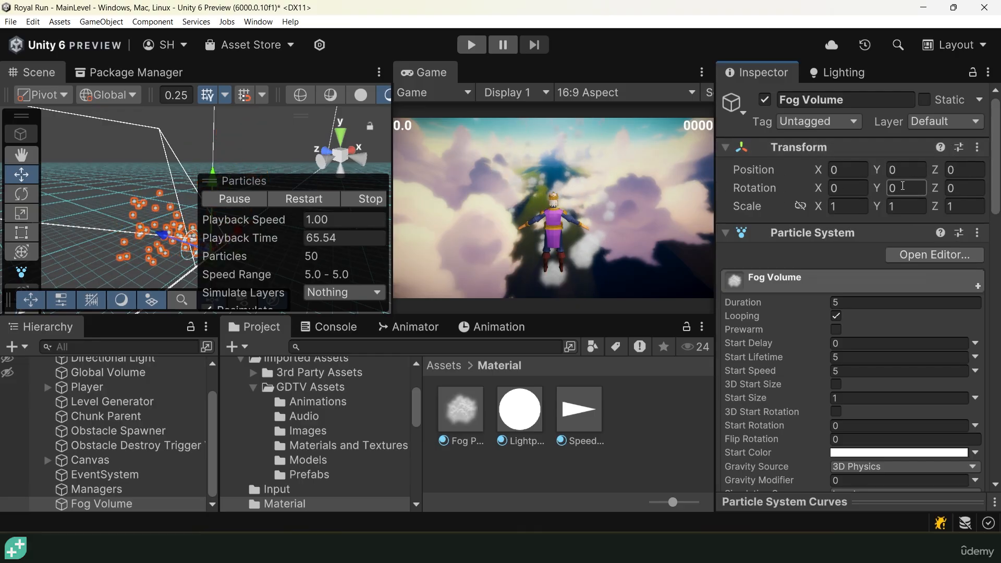
# Set the Fog Volume's Z position to 35
pyautogui.moveTo(938, 170); pyautogui.dragTo(526, 242)
pyautogui.click(968, 170)
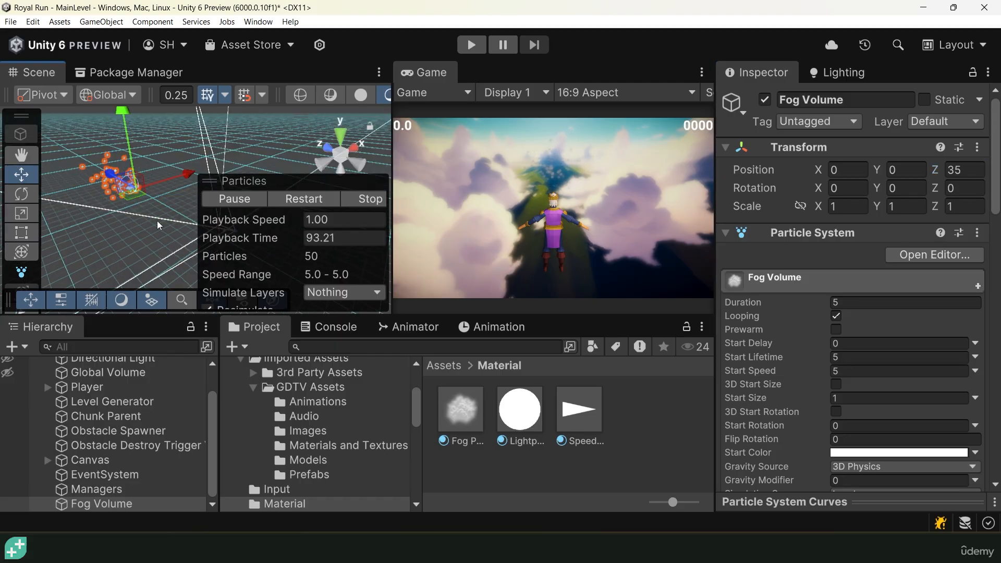
pyautogui.keyDown('alt'); pyautogui.moveTo(151, 202); pyautogui.dragTo(134, 210); pyautogui.keyUp('alt')
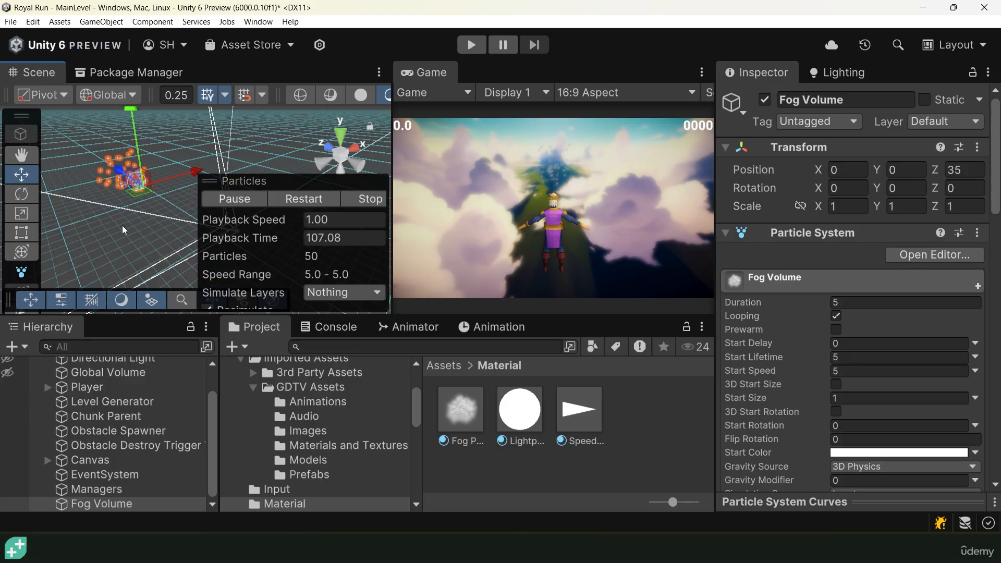
# Change the emitter shape in the Fog Volume's Shape module to Box
pyautogui.scroll(-6, 844, 274)
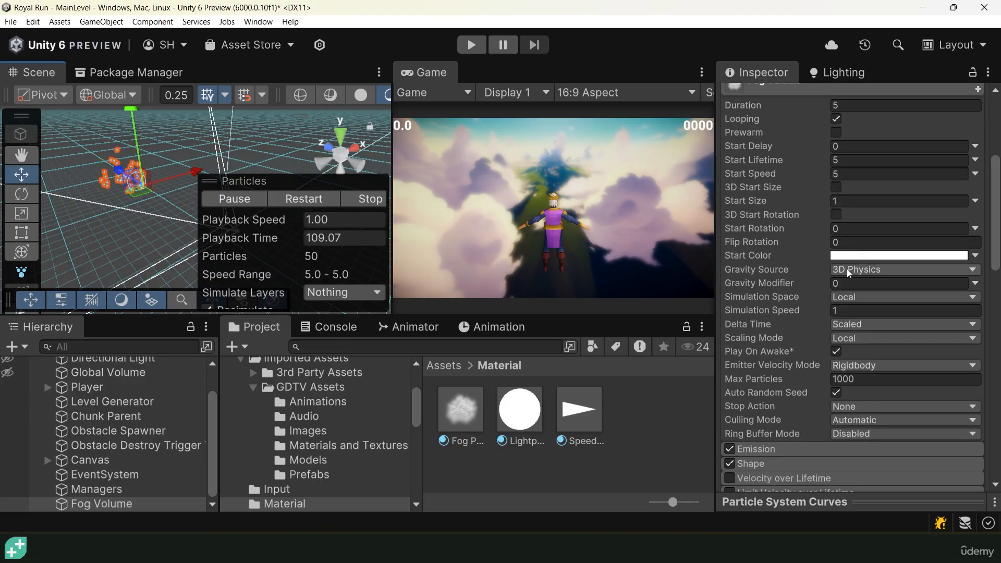
pyautogui.scroll(-4, 837, 228)
pyautogui.scroll(-2, 878, 298)
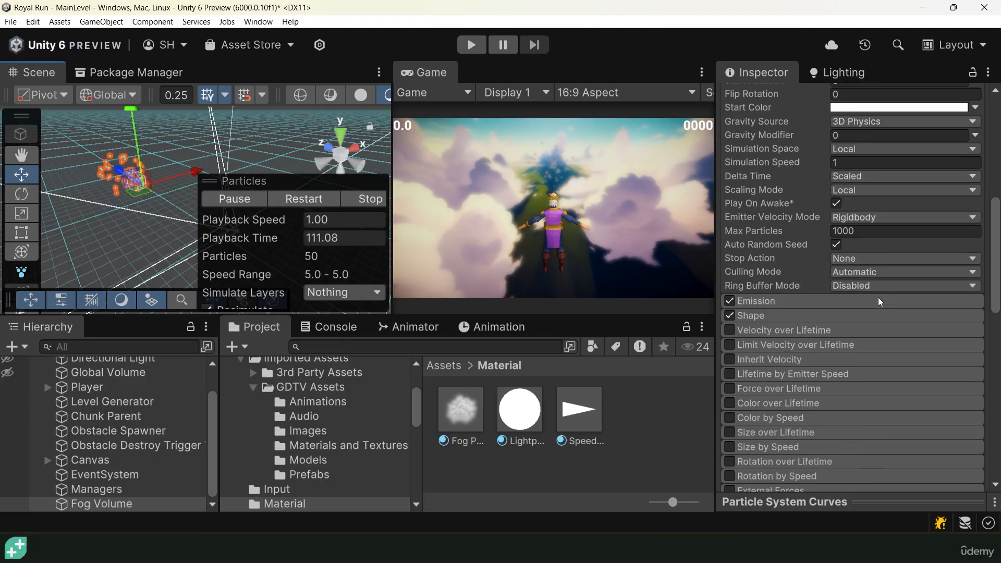
pyautogui.scroll(-3, 876, 287)
pyautogui.scroll(3, 836, 282)
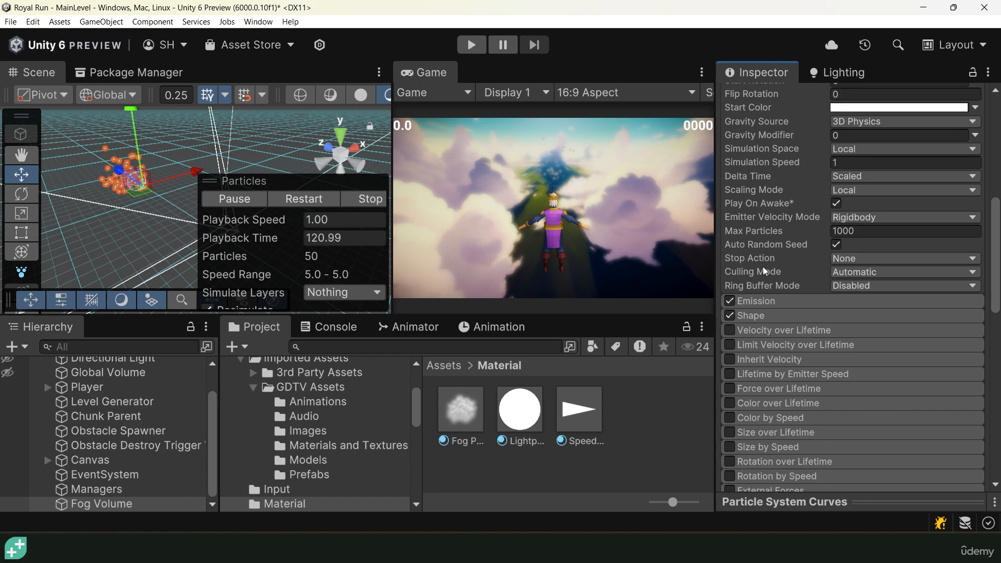
pyautogui.click(774, 310)
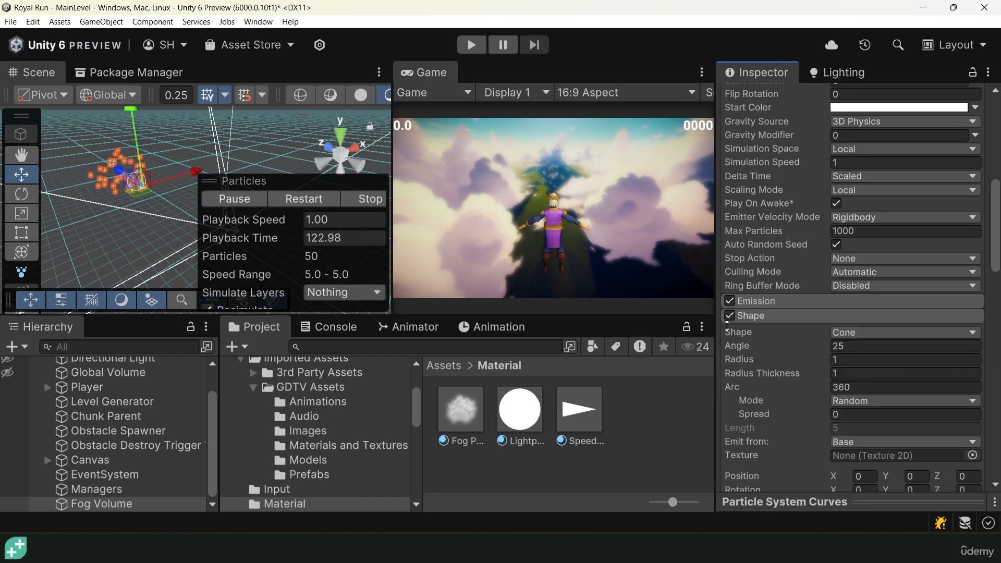
pyautogui.click(855, 333)
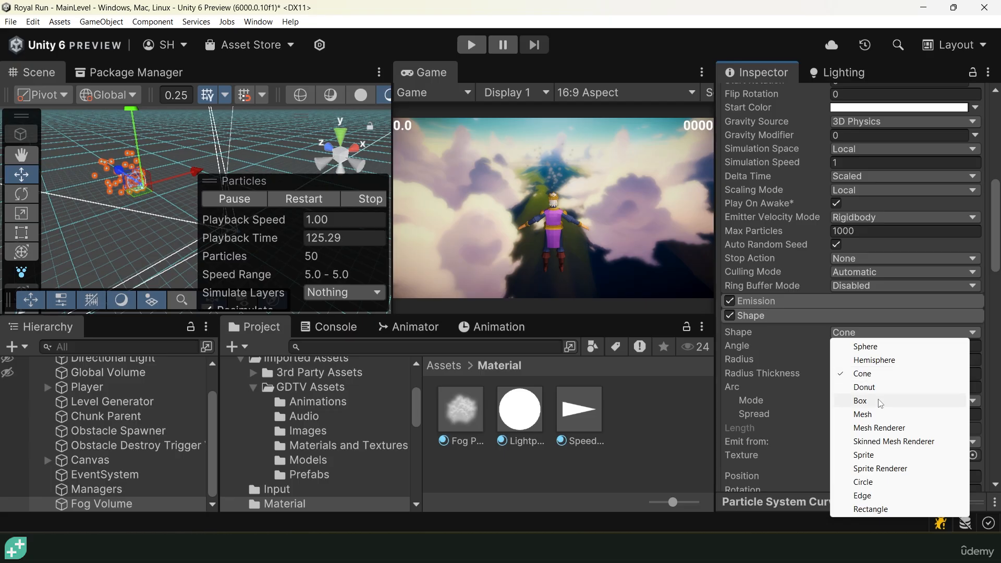
pyautogui.click(860, 401)
# Widen the Scene view and set the box emitter's scale to X 100, Y 50 and Z 20 in the Shape module
pyautogui.keyDown('alt'); pyautogui.moveTo(130, 196); pyautogui.dragTo(190, 208); pyautogui.keyUp('alt')
pyautogui.moveTo(393, 210); pyautogui.dragTo(454, 210)
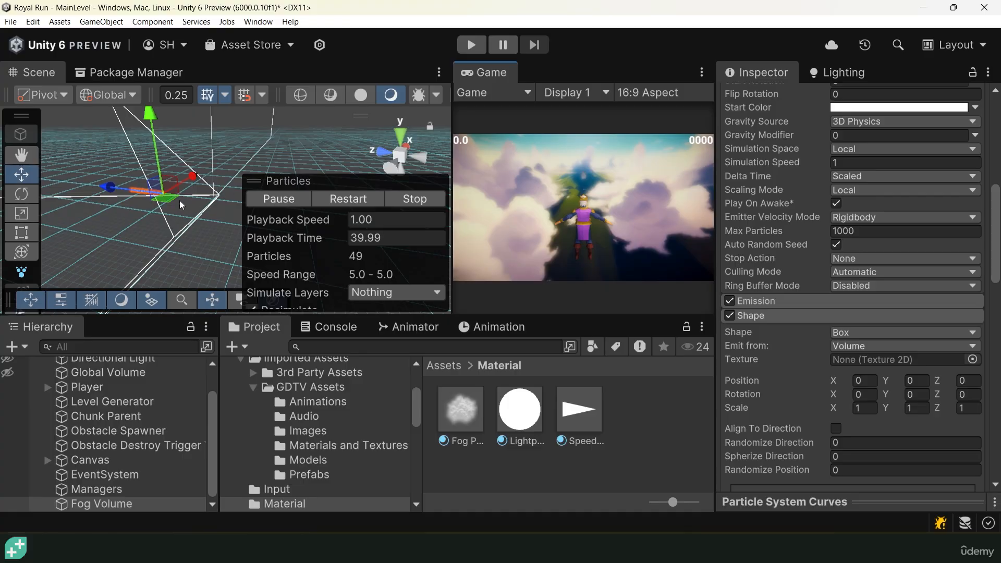
pyautogui.keyDown('alt'); pyautogui.moveTo(199, 234); pyautogui.dragTo(215, 212); pyautogui.keyUp('alt')
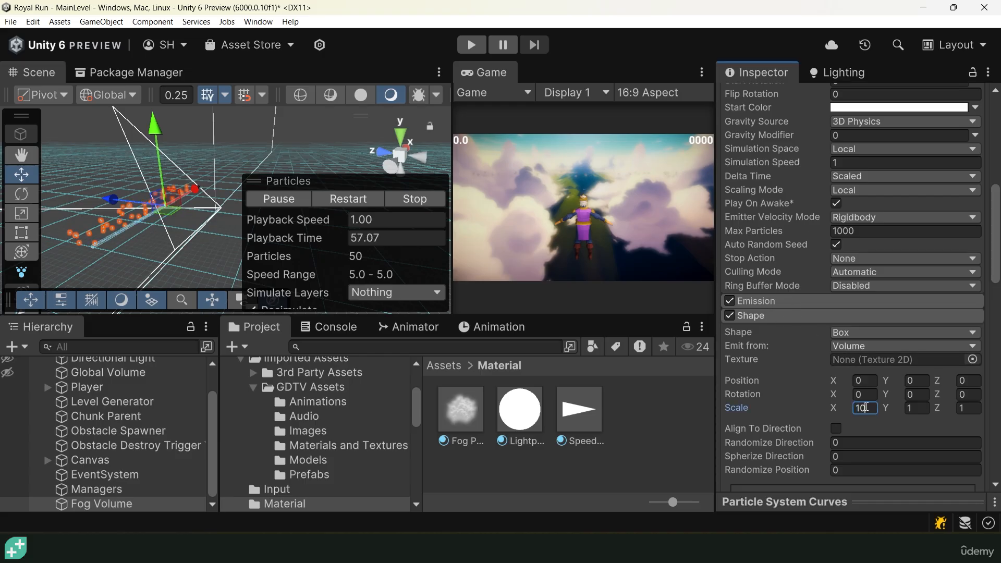
pyautogui.write('100')
pyautogui.press('Tab')
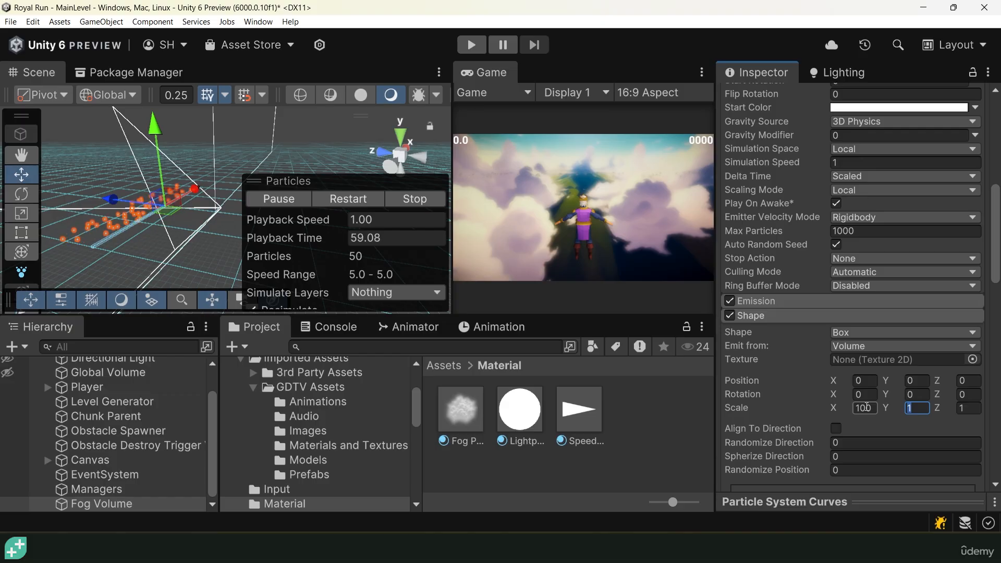
pyautogui.write('50')
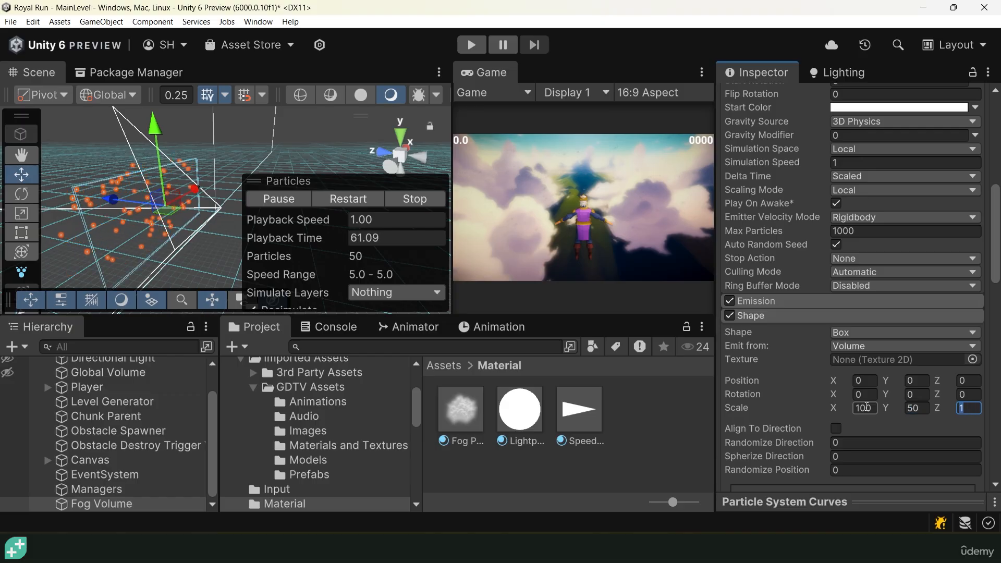
pyautogui.write('30')
pyautogui.press('Return')
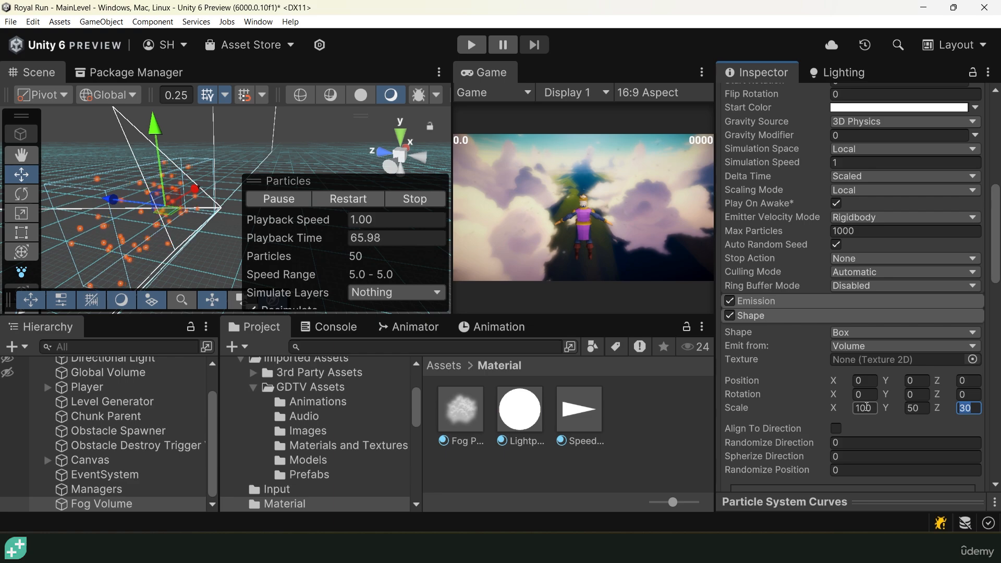
pyautogui.write('20')
pyautogui.press('Return')
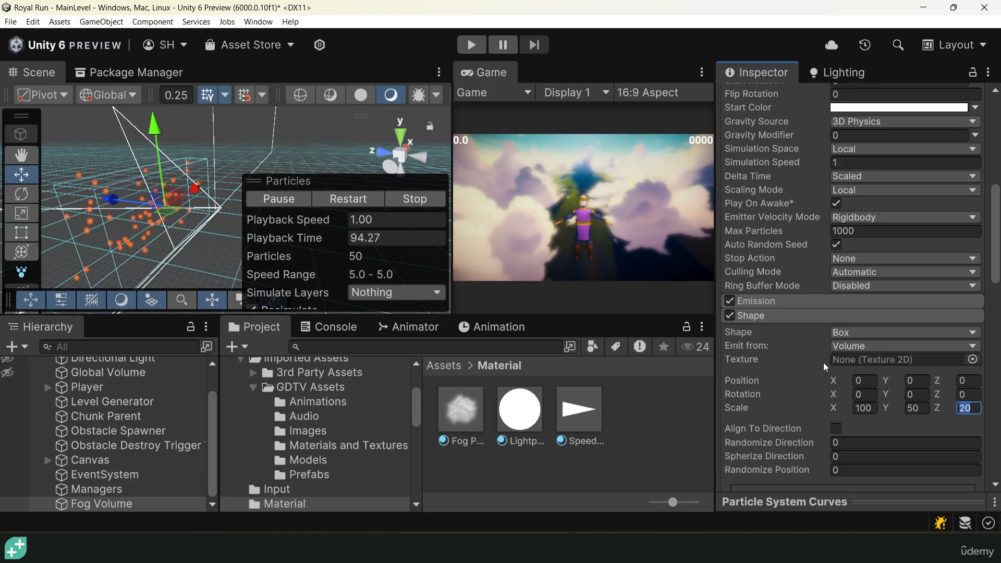
# Set the Shape module's Randomize Direction to 1 and check the particles in the maximized Game view
pyautogui.scroll(-2, 787, 323)
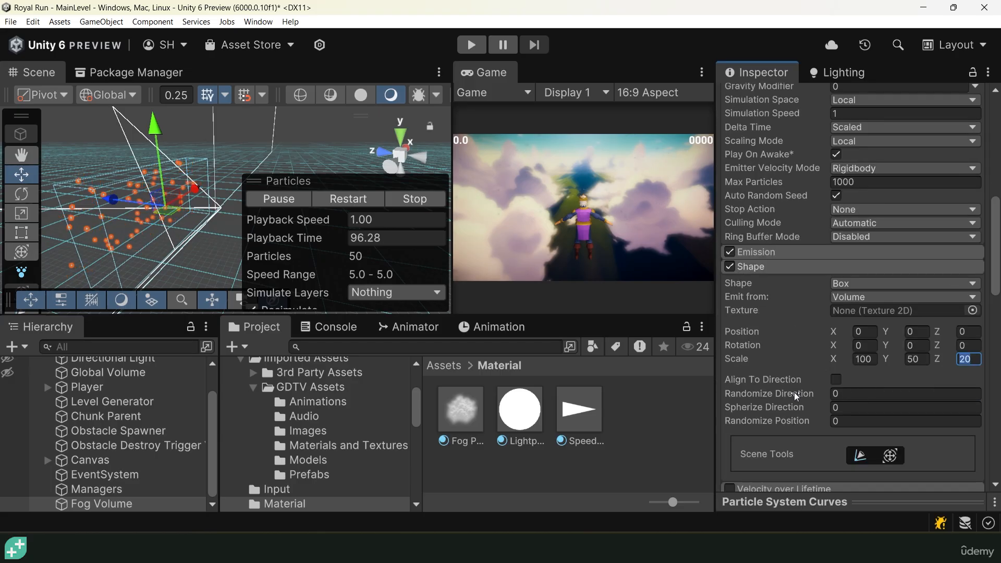
pyautogui.moveTo(795, 394)
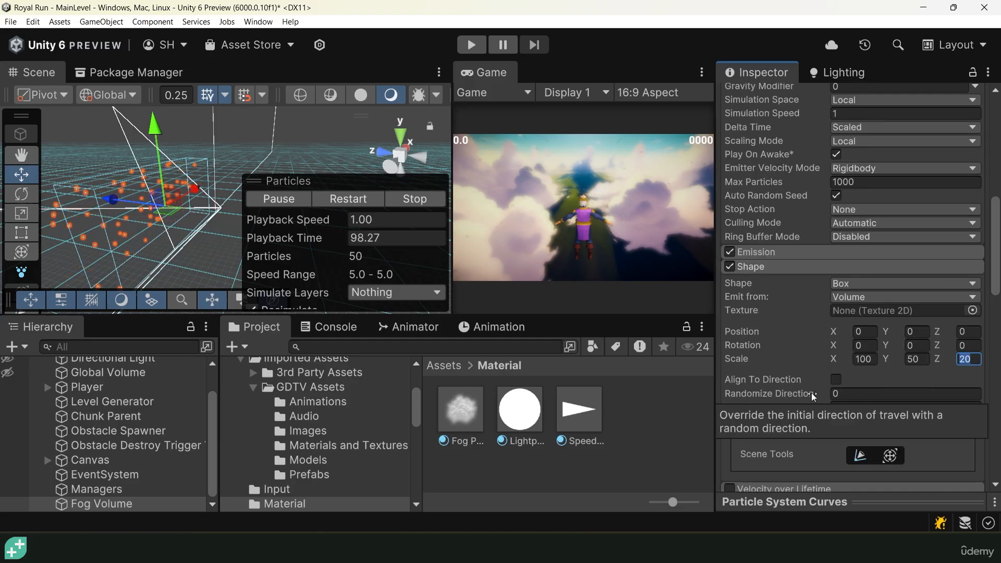
pyautogui.click(876, 395)
pyautogui.write('1')
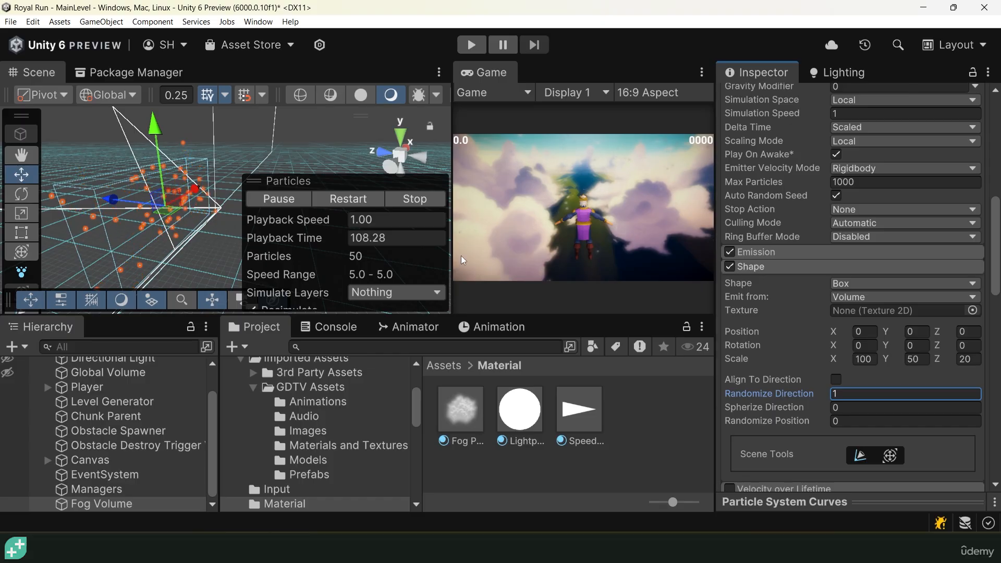
pyautogui.hotkey('shift', 'space')
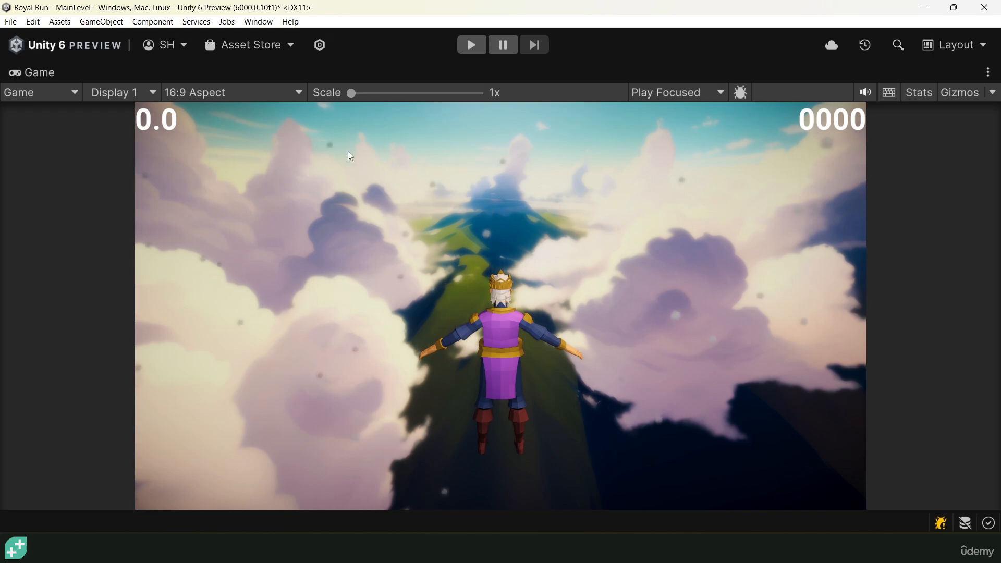
pyautogui.doubleClick(18, 71)
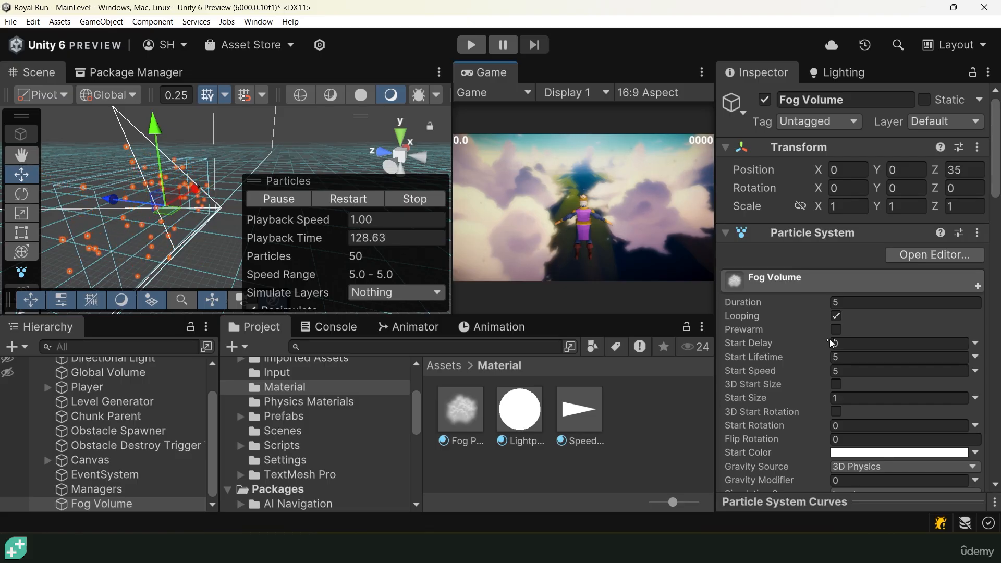
# Set the Fog Volume's Start Size to Random Between Two Constants, with values 8 and 15
pyautogui.scroll(-3, 861, 313)
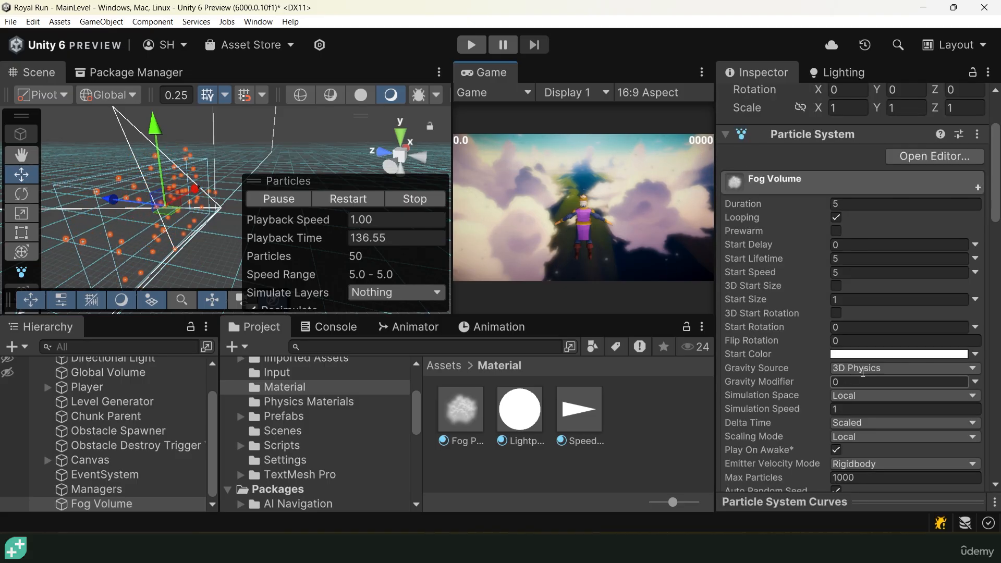
pyautogui.scroll(3, 881, 292)
pyautogui.scroll(-3, 900, 273)
pyautogui.scroll(3, 882, 240)
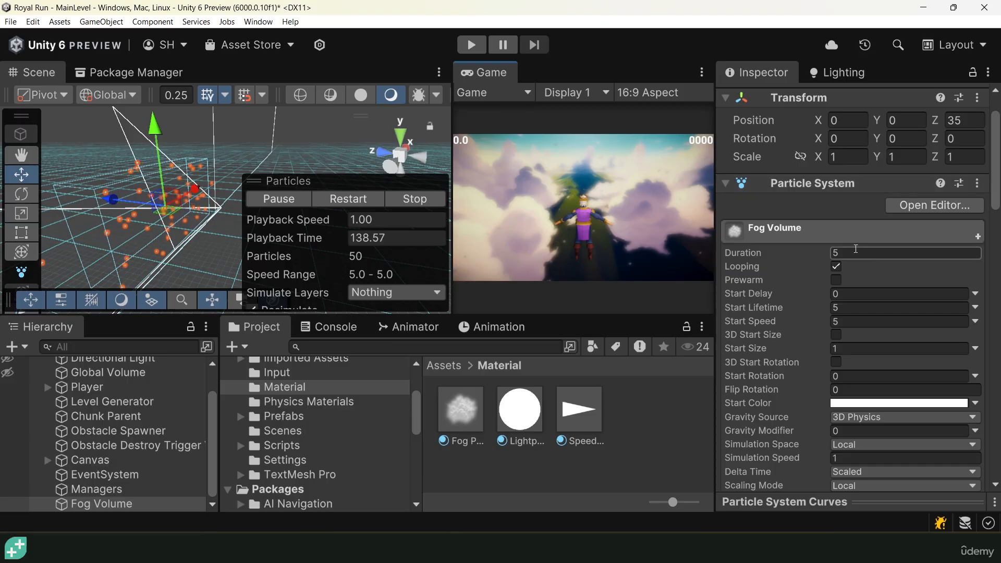
pyautogui.scroll(-1, 865, 264)
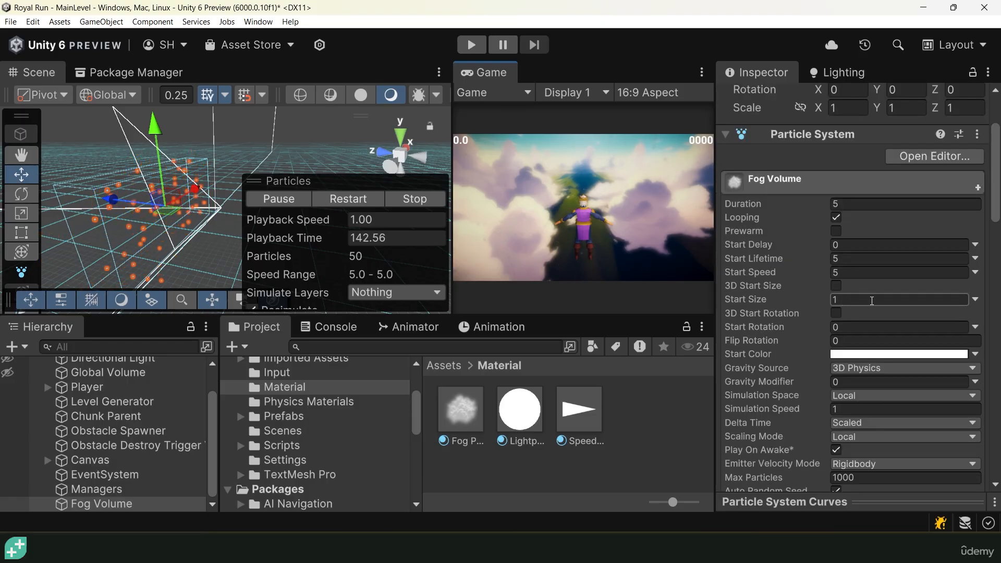
pyautogui.click(976, 300)
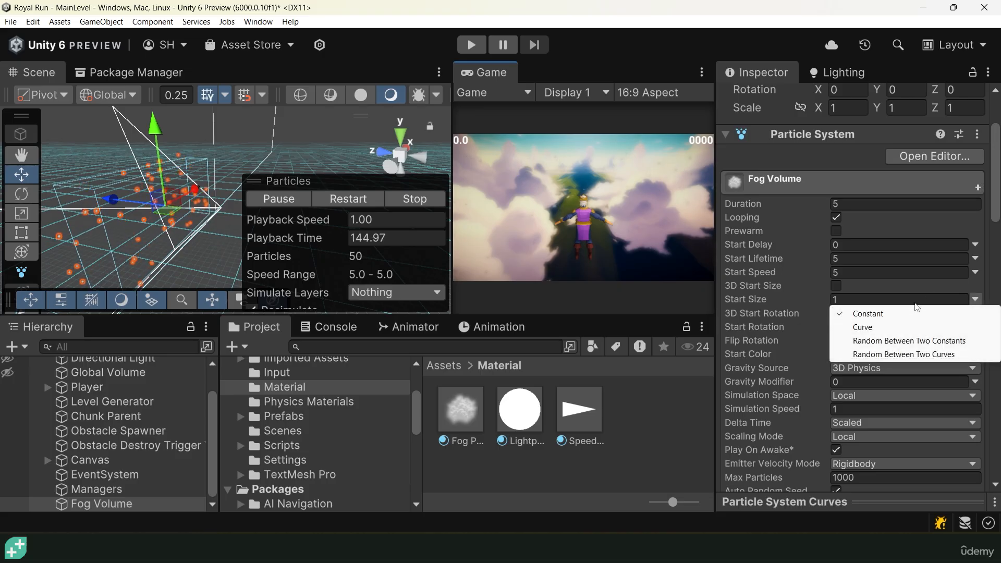
pyautogui.click(897, 341)
pyautogui.click(855, 301)
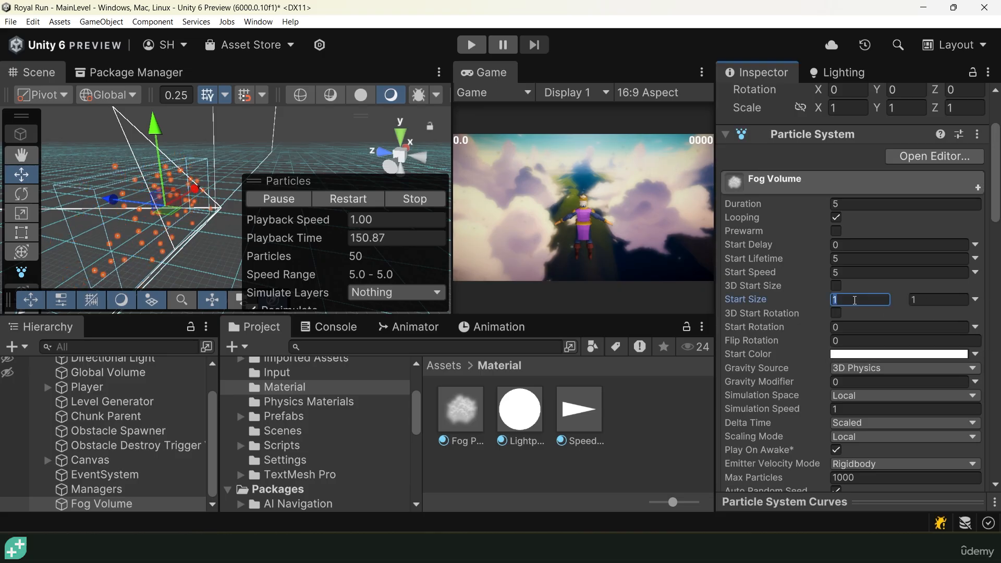
pyautogui.write('8')
pyautogui.press('Tab')
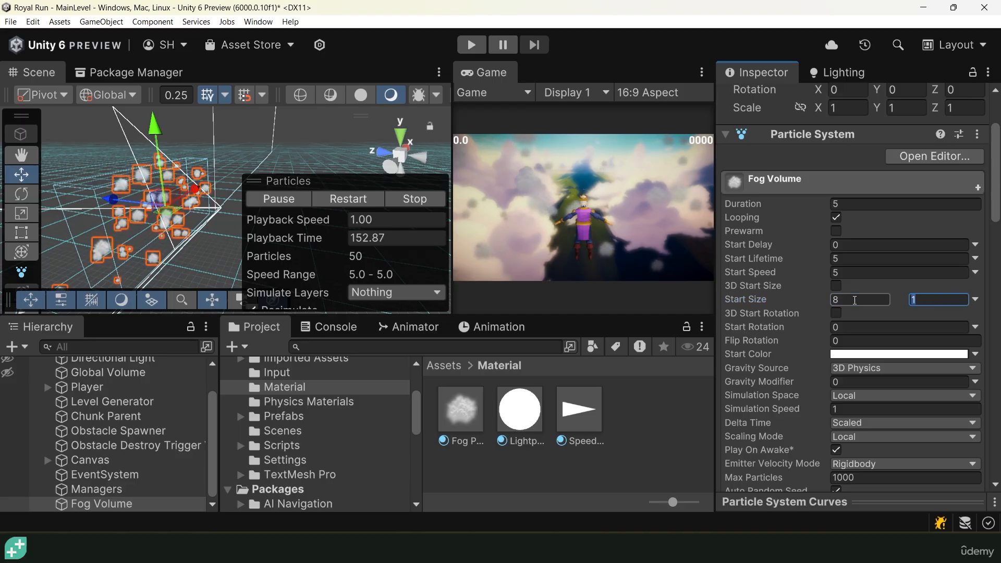
pyautogui.write('15')
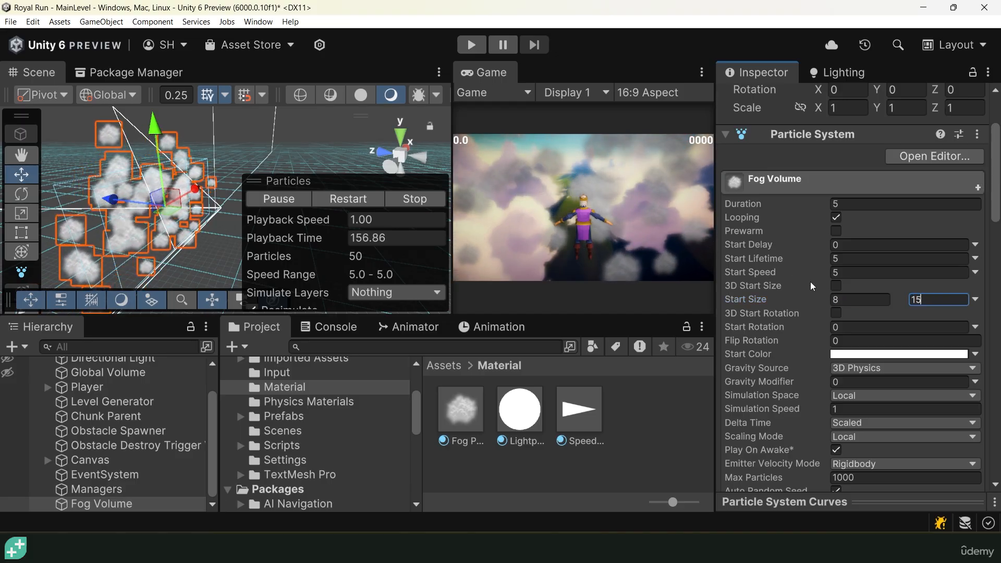
# Set the Emission module's Rate over Time to 500
pyautogui.scroll(-5, 866, 249)
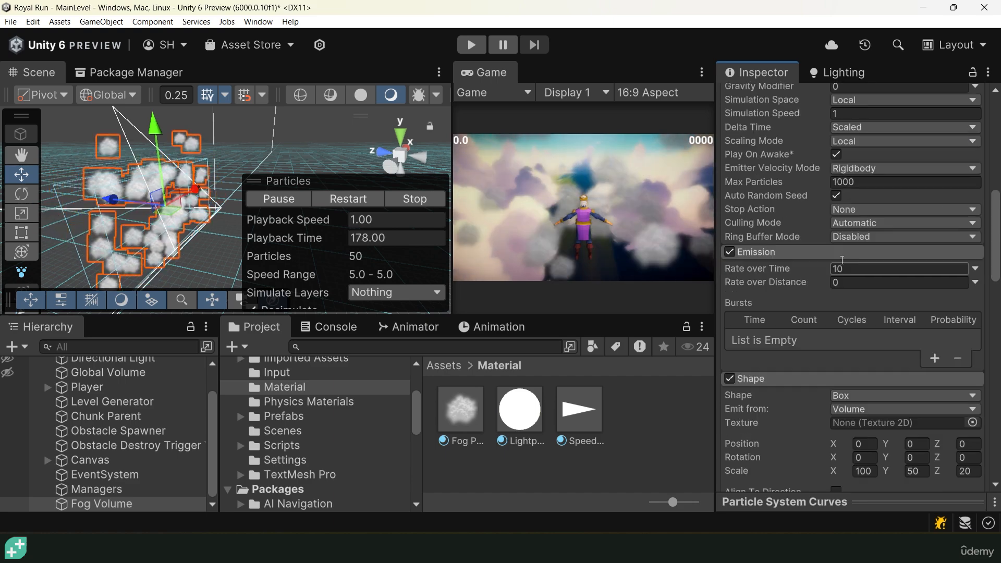
pyautogui.scroll(-5, 816, 264)
pyautogui.click(801, 252)
pyautogui.click(849, 269)
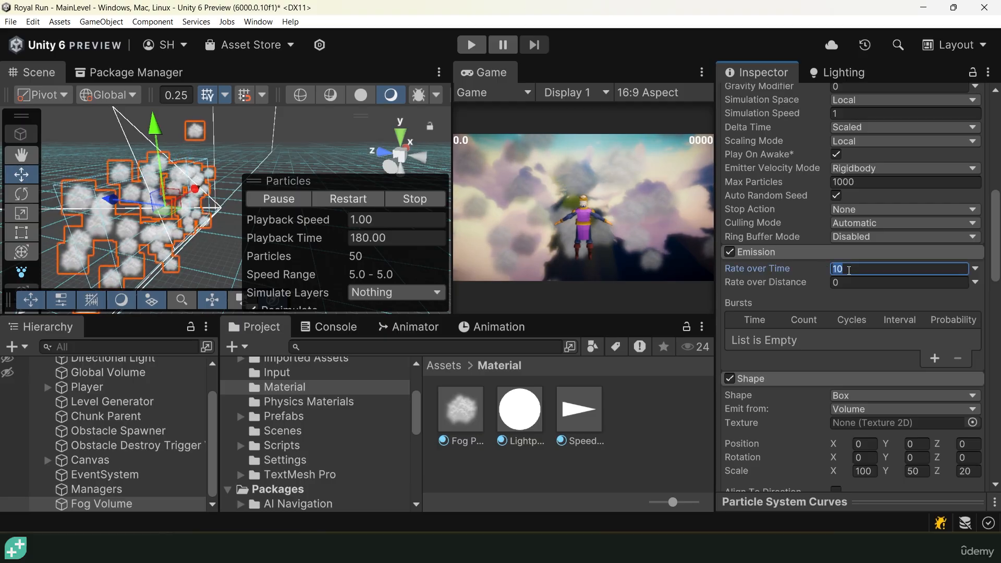
pyautogui.write('500')
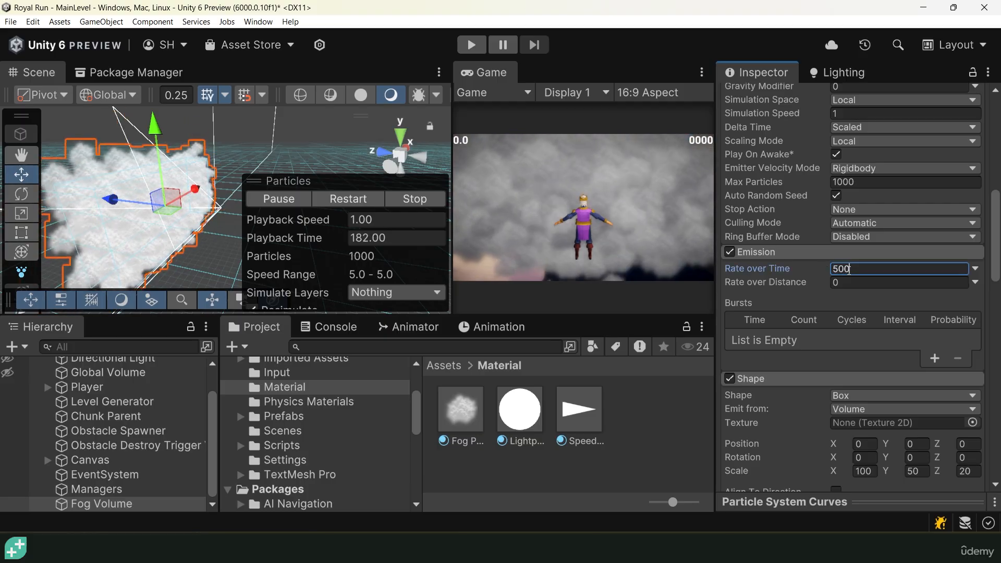
# Enable the Fog Volume's Color over Lifetime module and set its gradient's starting alpha to 0
pyautogui.keyDown('alt'); pyautogui.moveTo(214, 180); pyautogui.dragTo(154, 197); pyautogui.keyUp('alt')
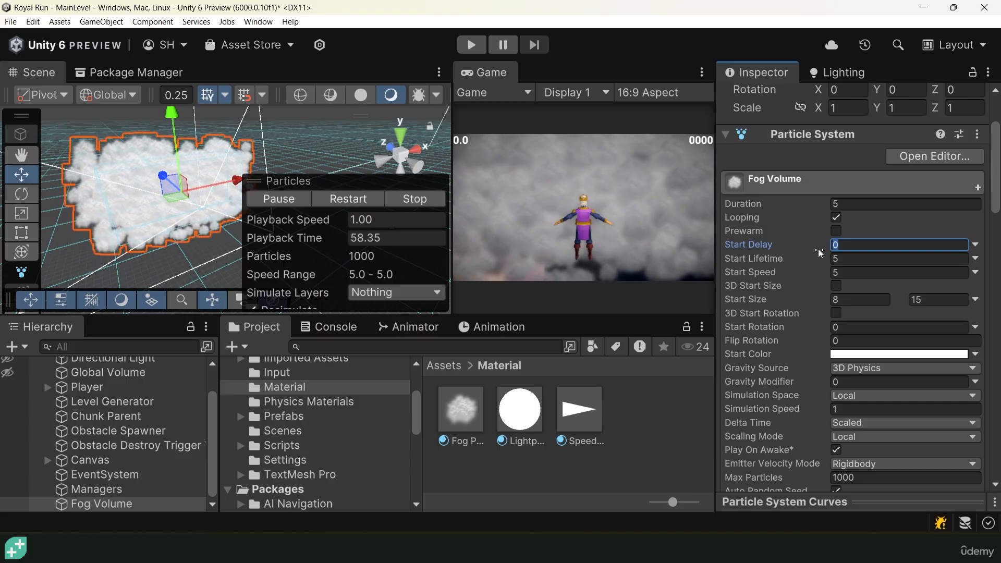
pyautogui.scroll(-6, 821, 253)
pyautogui.scroll(-8, 836, 245)
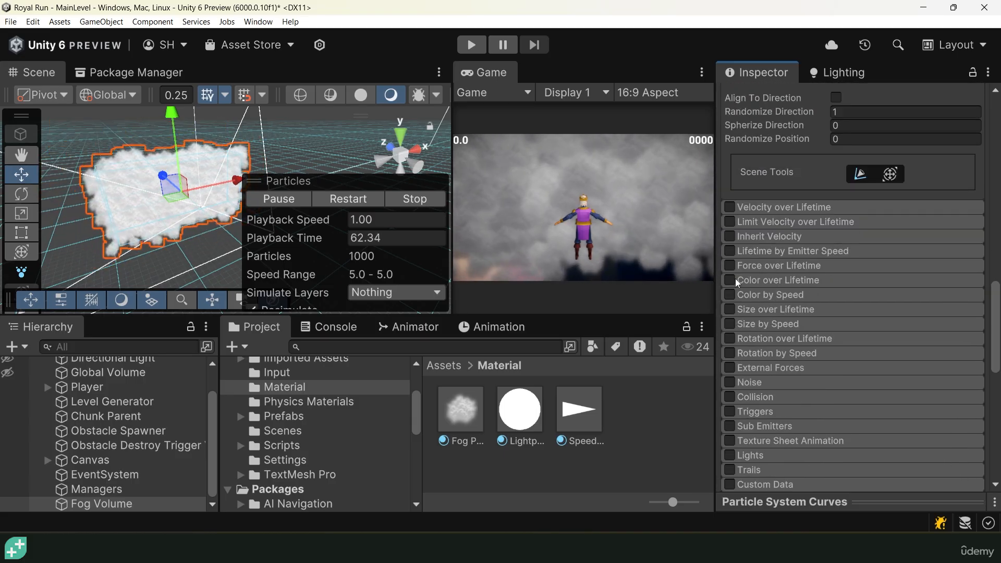
pyautogui.click(767, 280)
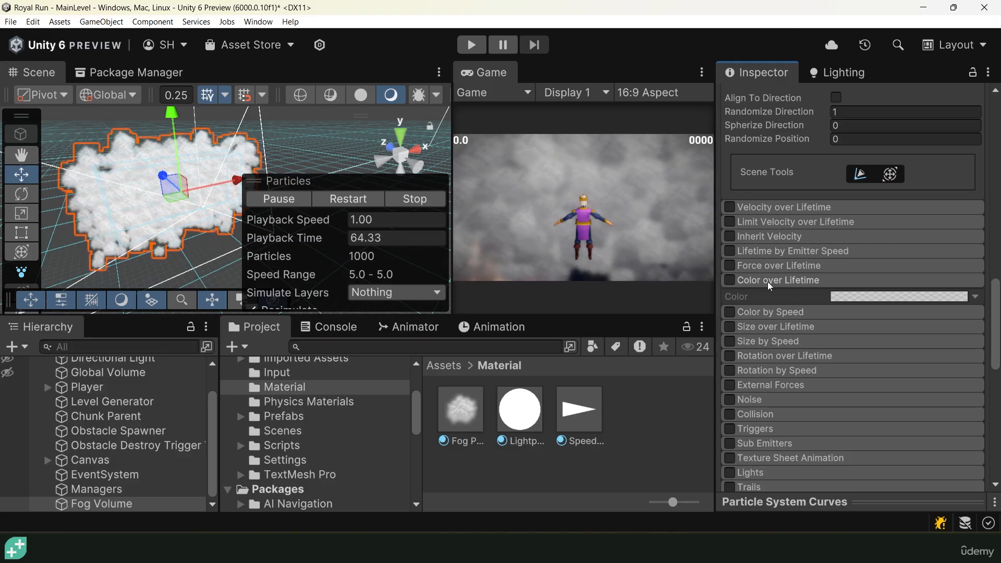
pyautogui.click(730, 280)
pyautogui.click(839, 296)
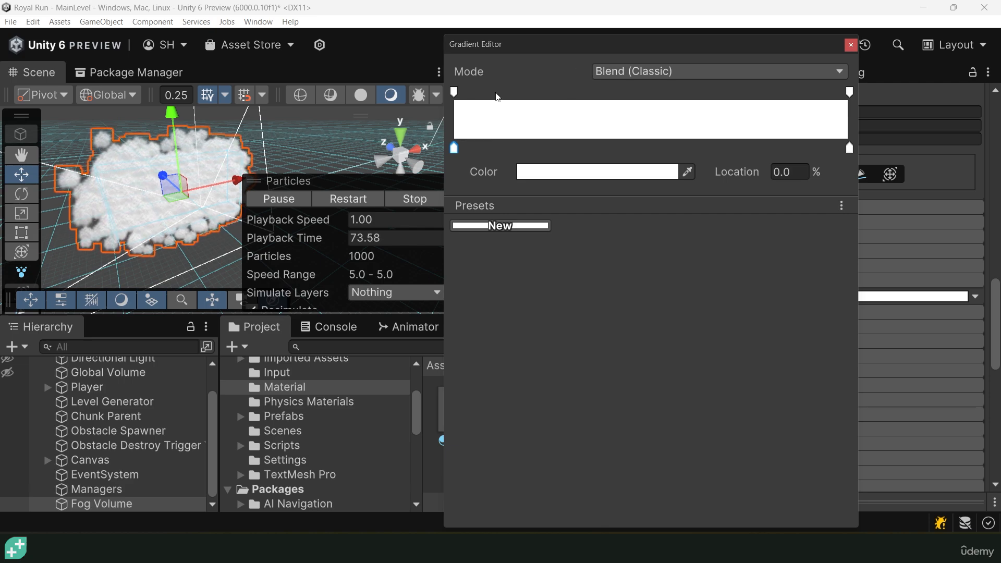
pyautogui.click(454, 93)
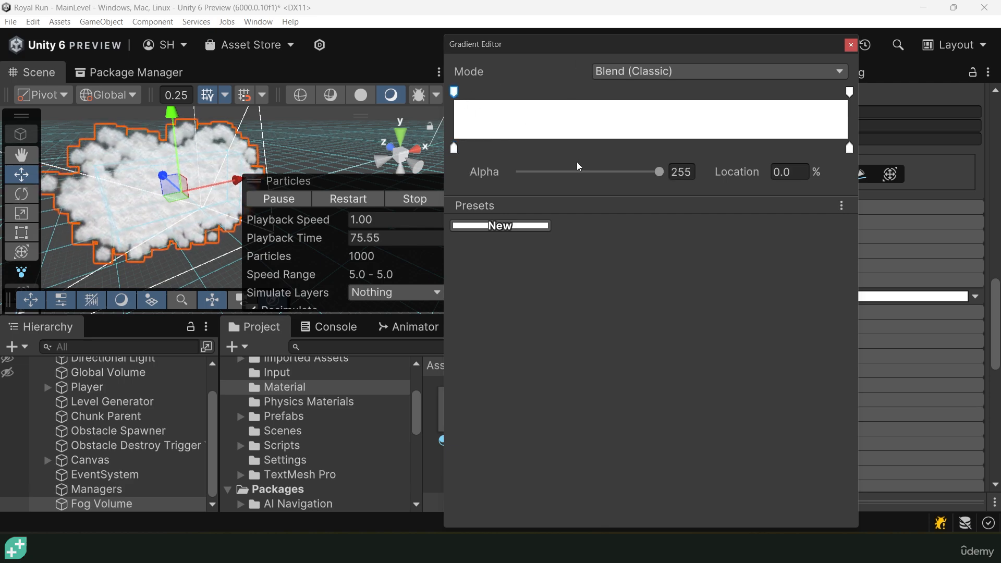
pyautogui.moveTo(660, 172); pyautogui.dragTo(495, 179)
# Add an alpha key of 255 at 50% in the gradient and set the end key's alpha to 0
pyautogui.click(624, 92)
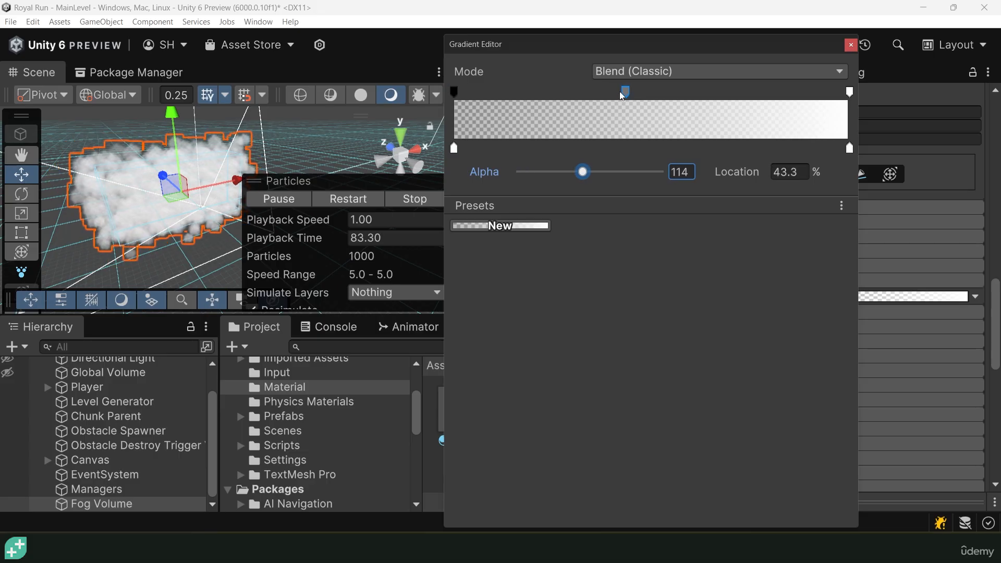
pyautogui.click(778, 173)
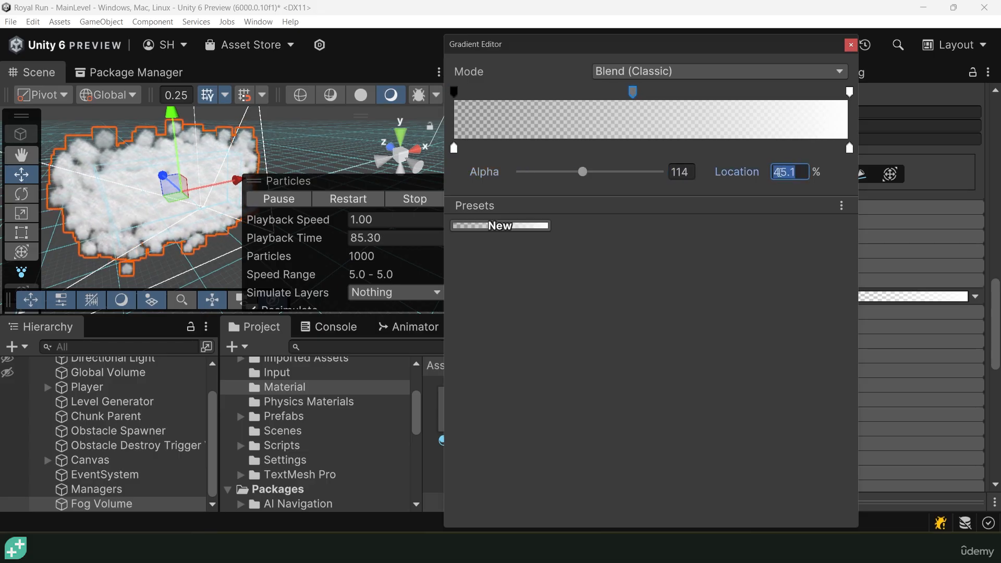
pyautogui.write('50')
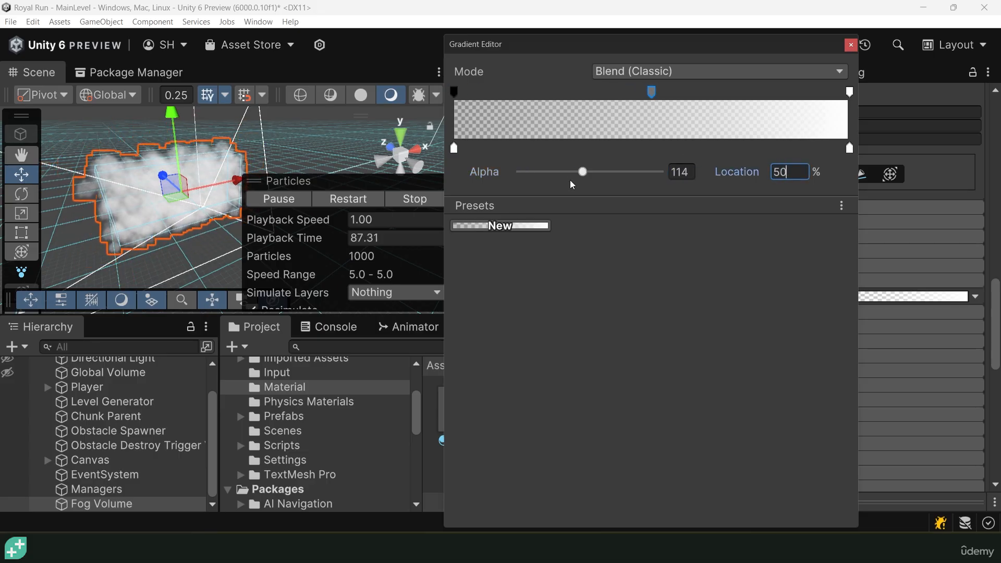
pyautogui.moveTo(583, 172); pyautogui.dragTo(687, 177)
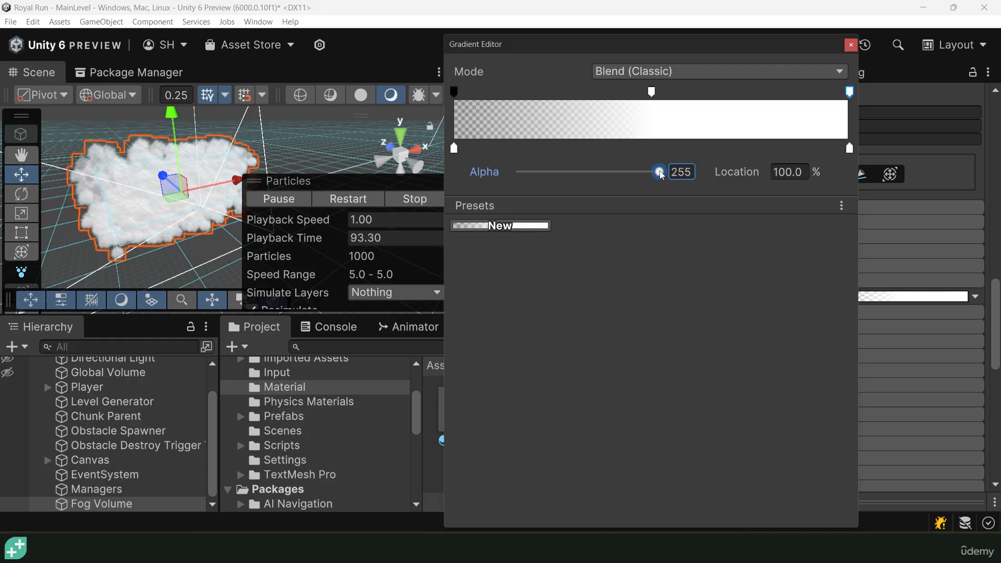
pyautogui.moveTo(661, 174); pyautogui.dragTo(480, 174)
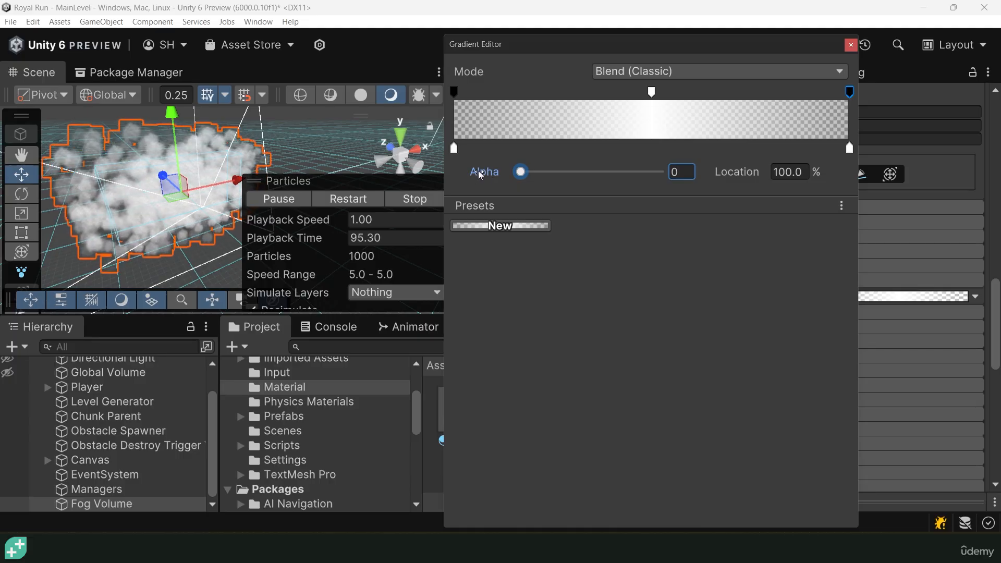
pyautogui.click(851, 45)
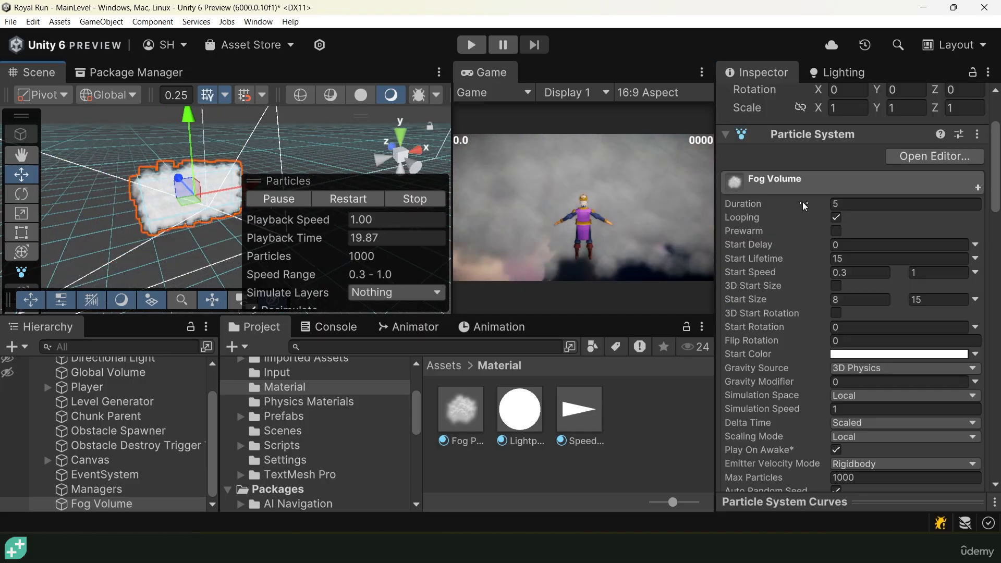
# Set the Fog Volume's Duration to 6 and its Start Lifetime to 3
pyautogui.click(849, 203)
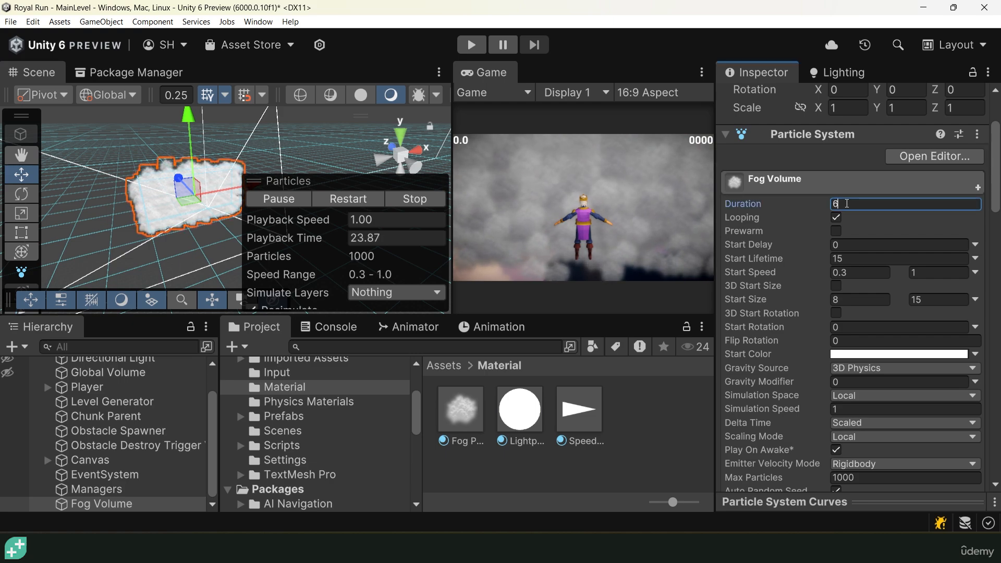
pyautogui.press('Tab')
pyautogui.press('Tab')
pyautogui.write('3')
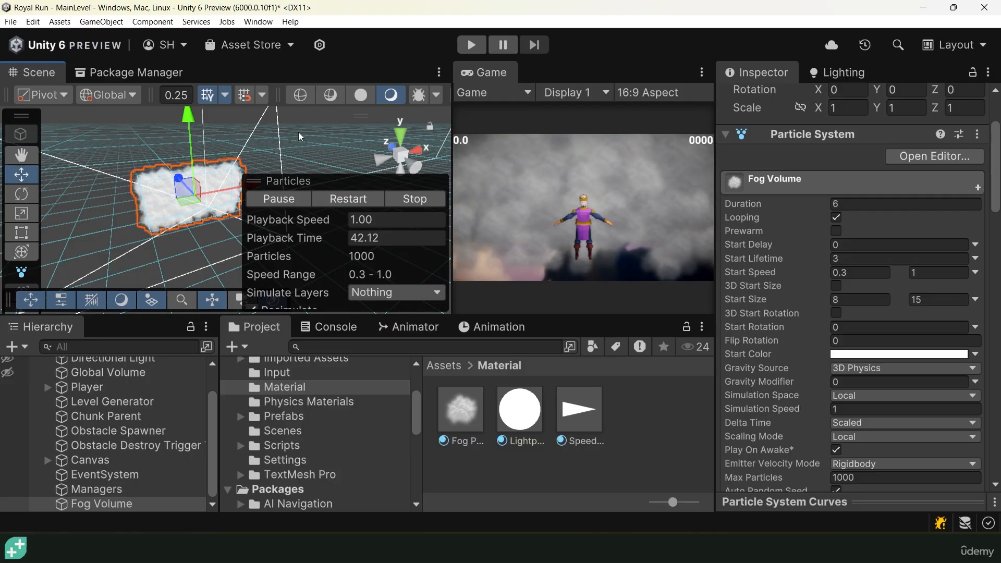
# Inspect the fog particles in the maximized Scene view while trying its Post Processing and Fog display options
pyautogui.hotkey('shift', 'space')
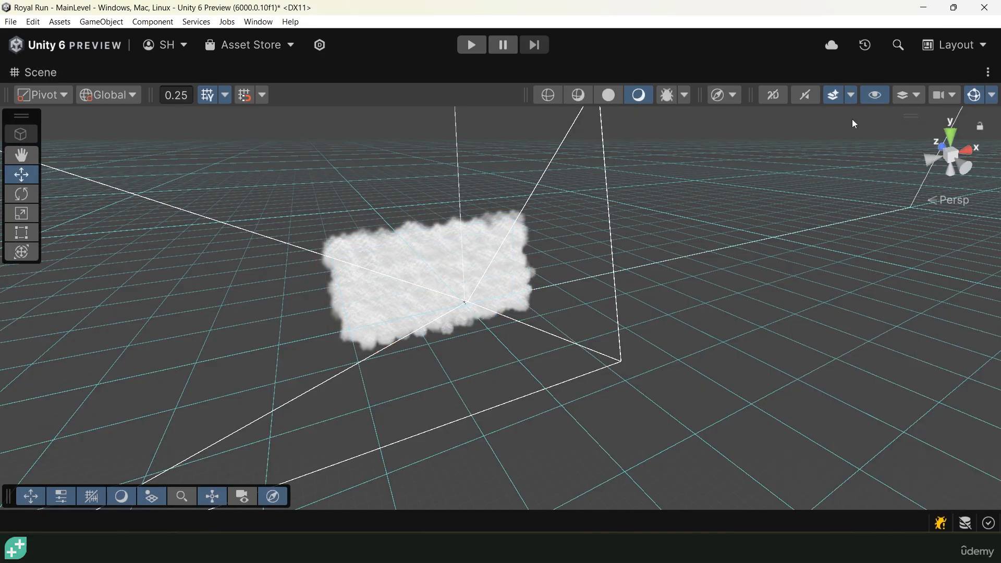
pyautogui.click(851, 95)
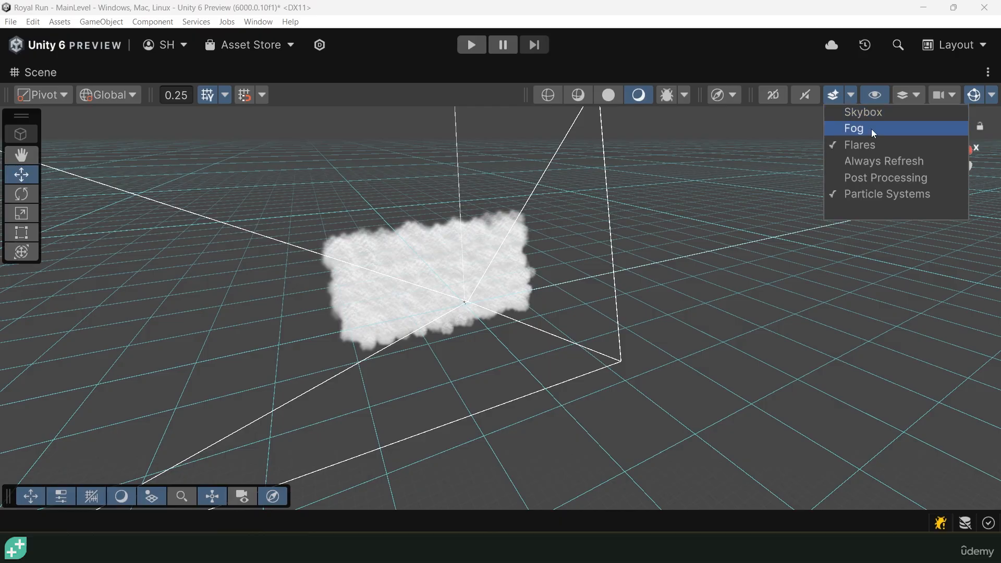
pyautogui.click(874, 178)
pyautogui.click(874, 177)
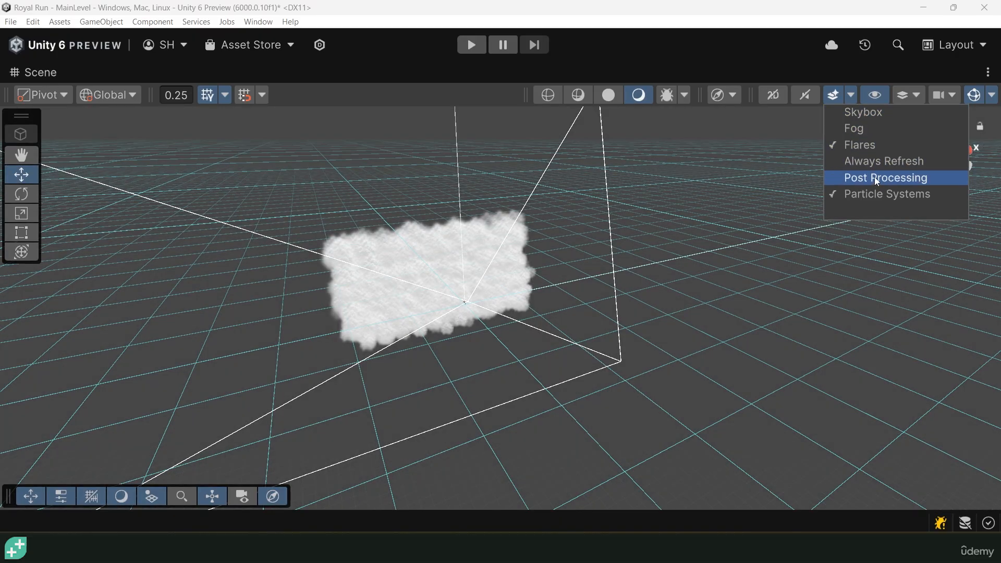
pyautogui.click(874, 177)
pyautogui.click(856, 181)
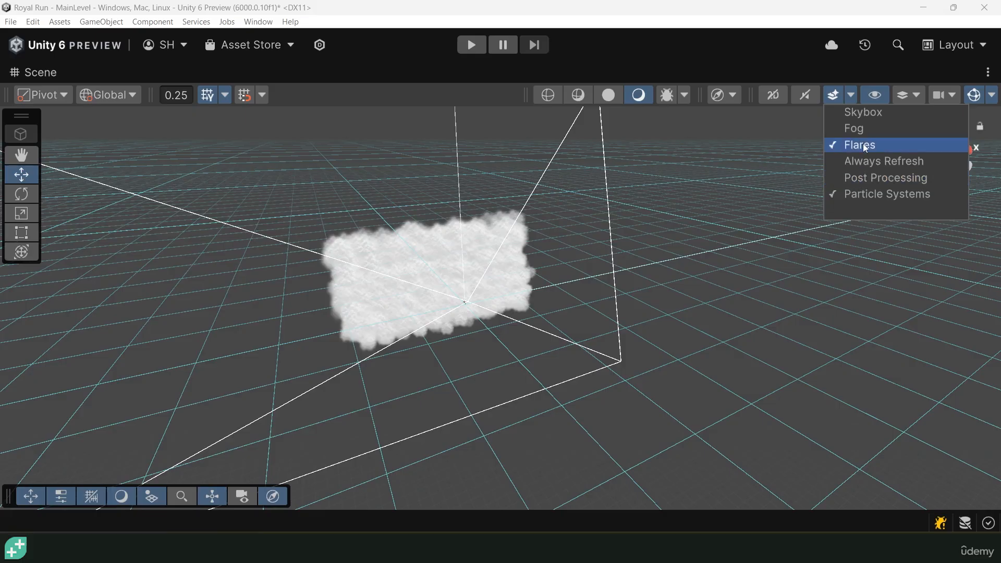
pyautogui.click(868, 129)
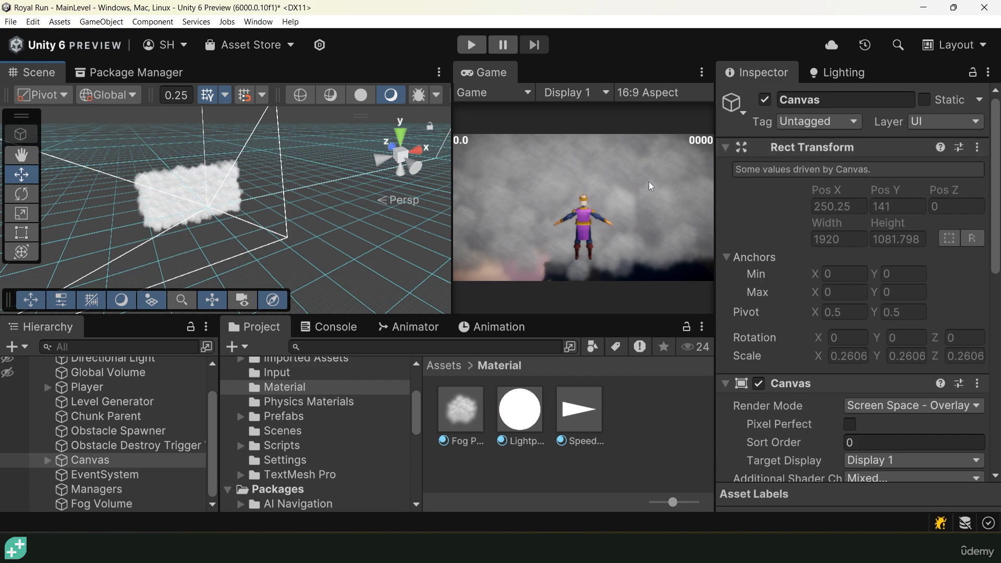
# Compare the particles with the Environment lighting's Fog off and on, and set the fog Density to 0.005
pyautogui.click(824, 70)
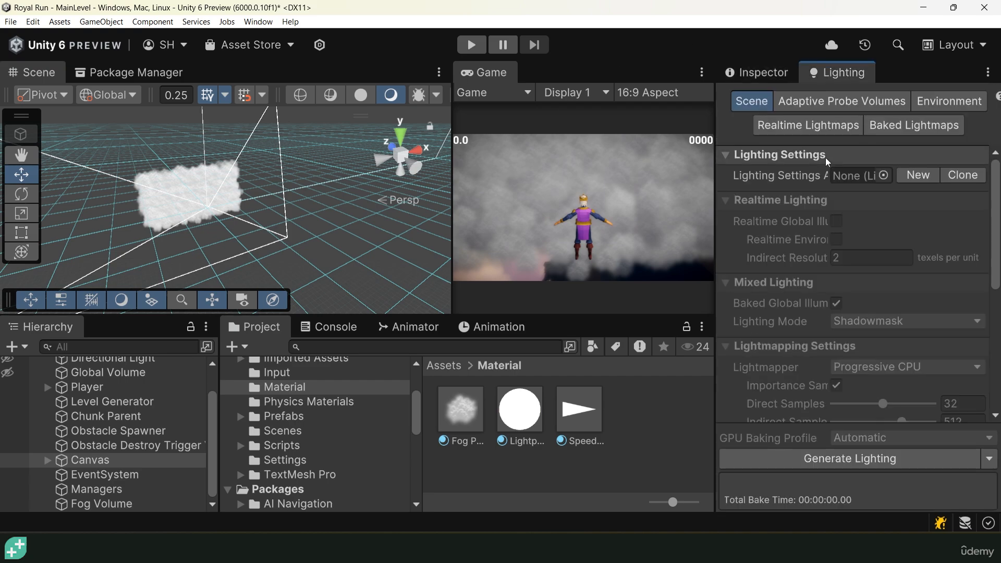
pyautogui.click(945, 103)
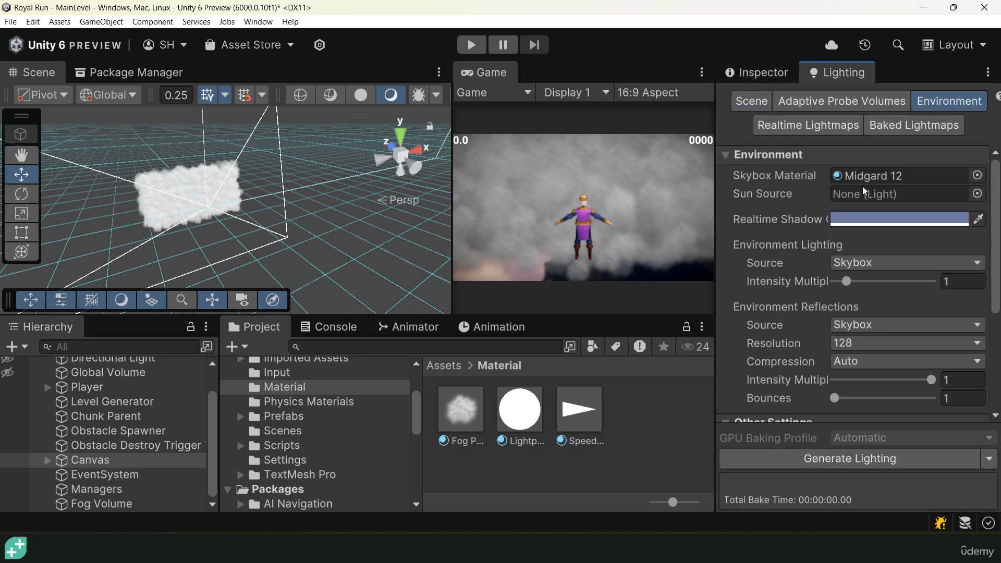
pyautogui.scroll(-3, 862, 186)
pyautogui.scroll(-1, 862, 185)
pyautogui.click(837, 252)
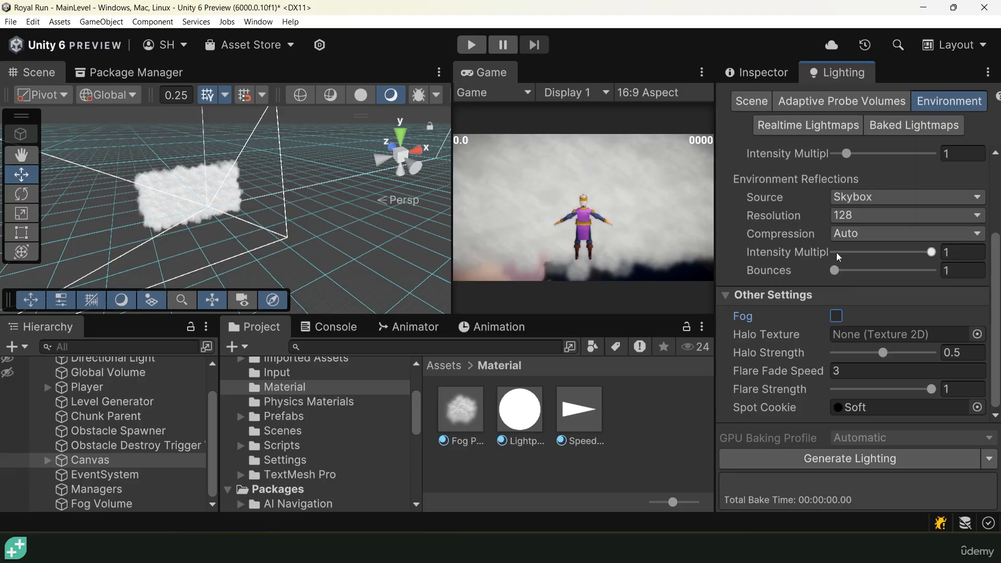
pyautogui.click(836, 315)
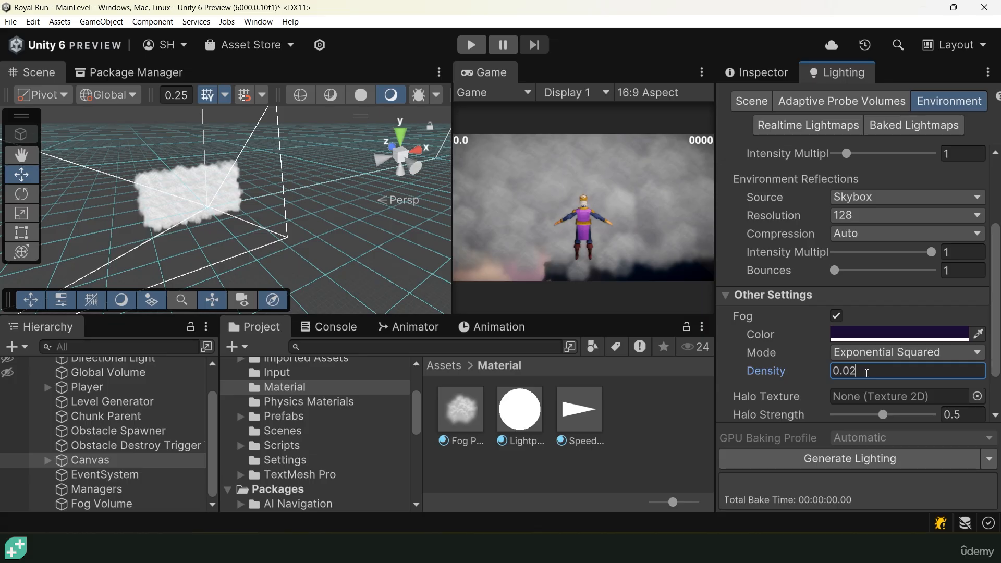
pyautogui.press('BackSpace')
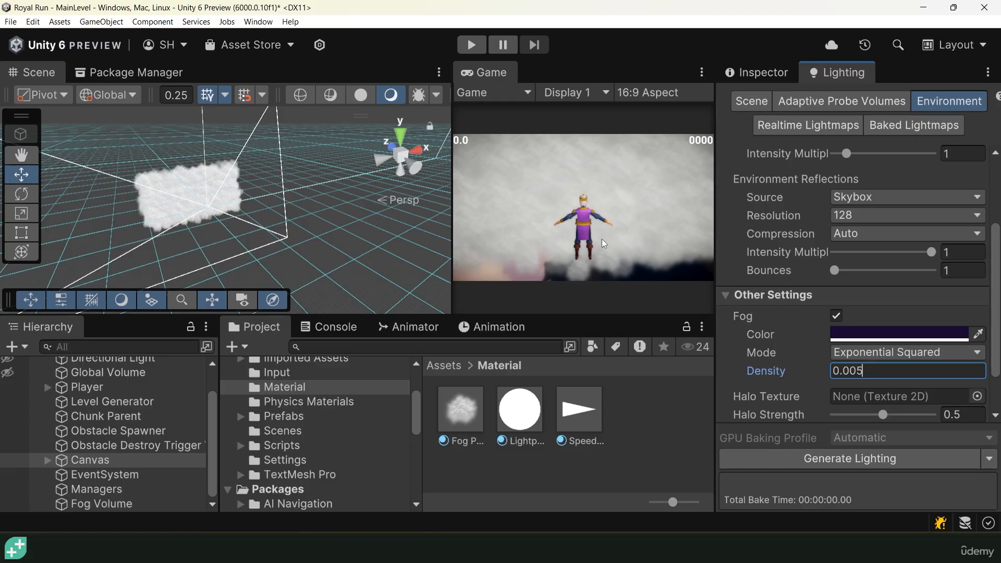
# Turn off Fog in the Environment lighting settings and enlarge the Game view beside the Scene view
pyautogui.click(836, 318)
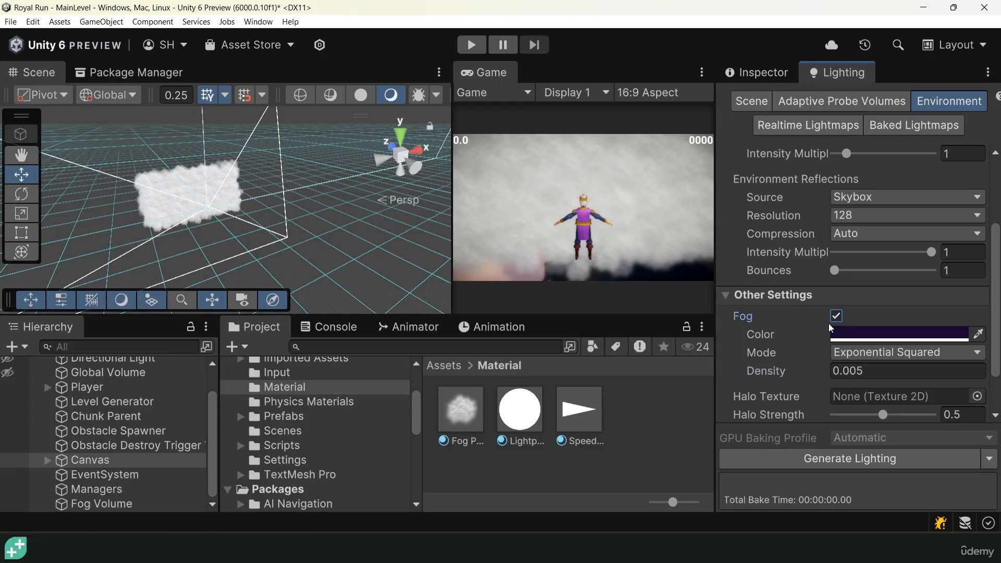
pyautogui.click(836, 316)
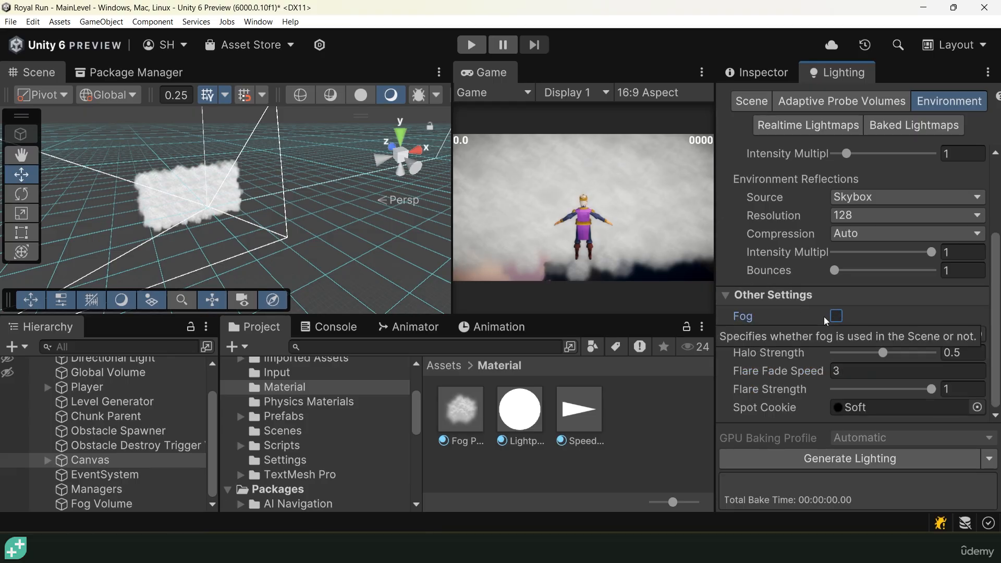
pyautogui.moveTo(452, 208); pyautogui.dragTo(342, 208)
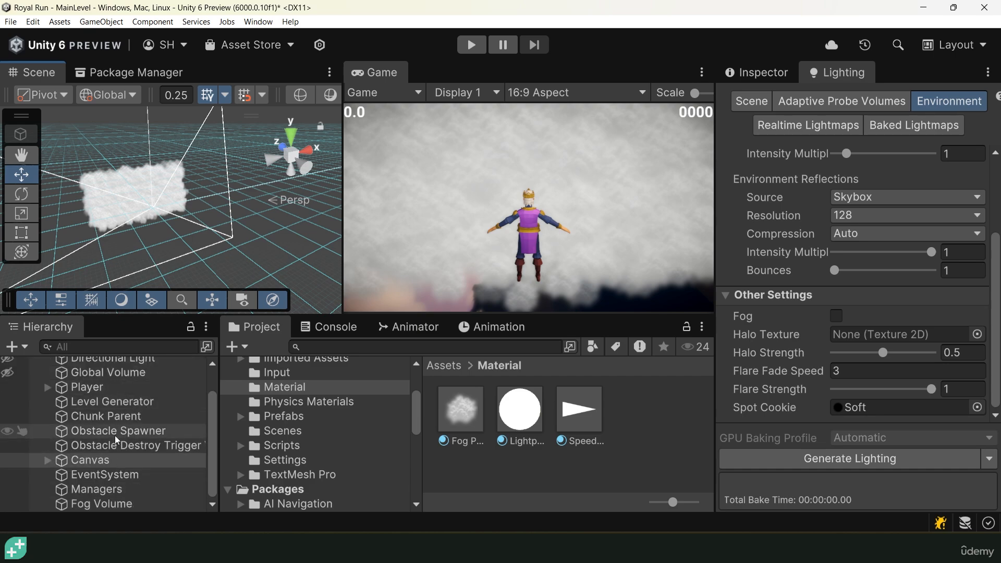
# Enable Prewarm on the Fog Volume's particle system
pyautogui.click(113, 503)
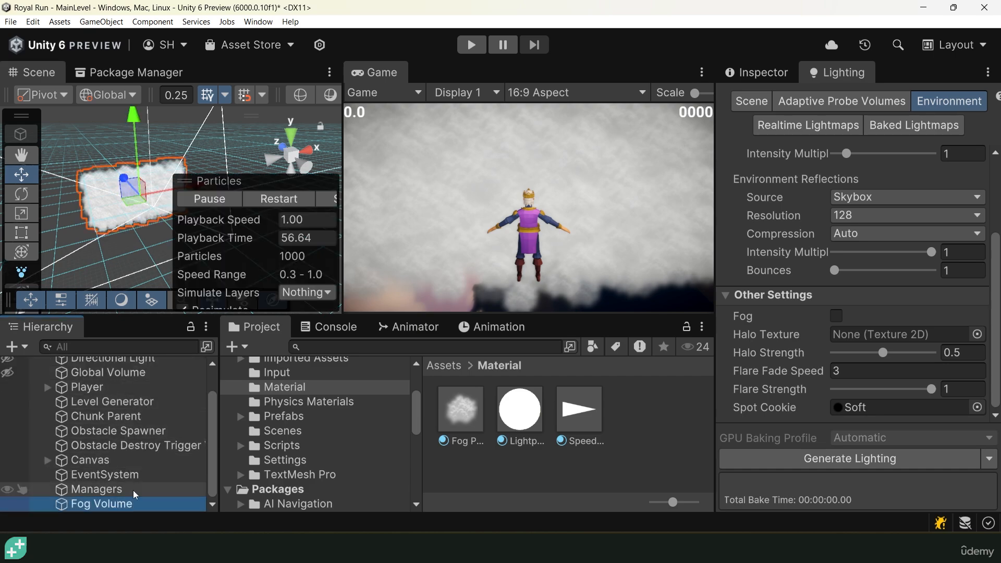
pyautogui.click(752, 71)
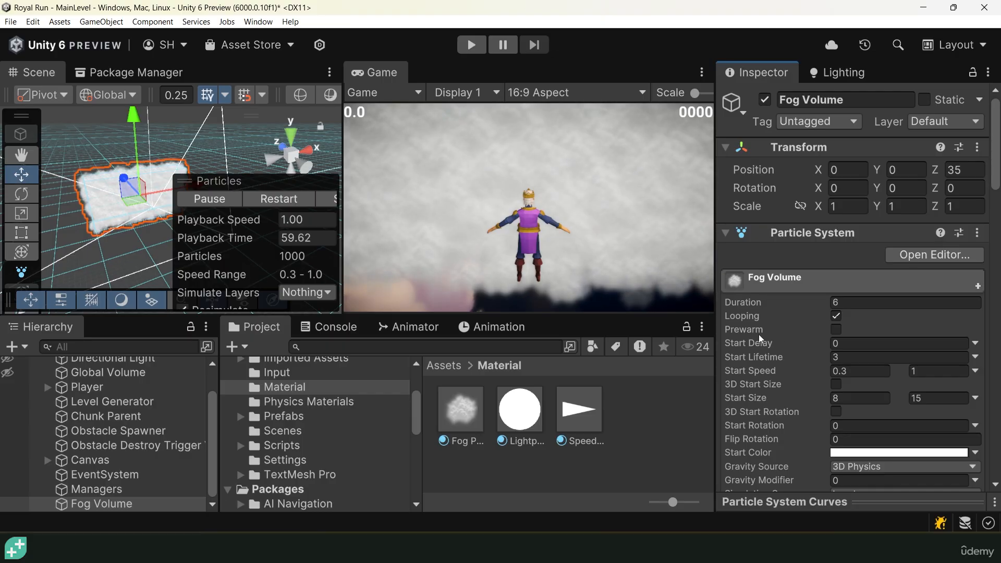
pyautogui.click(835, 330)
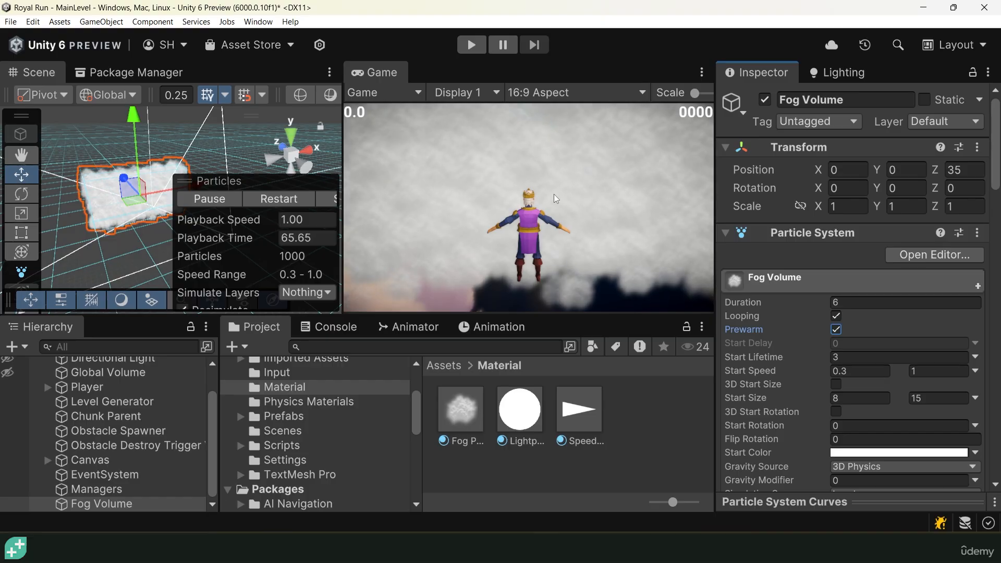
# Play the level and steer the character from side to side to examine the fog during the run
pyautogui.hotkey('ctrl', 'p')
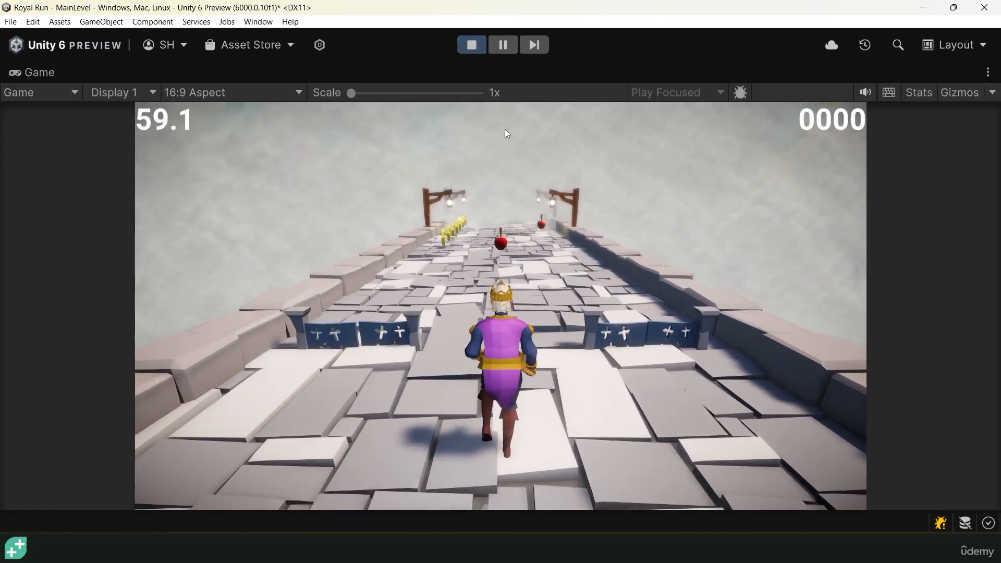
pyautogui.press('a')
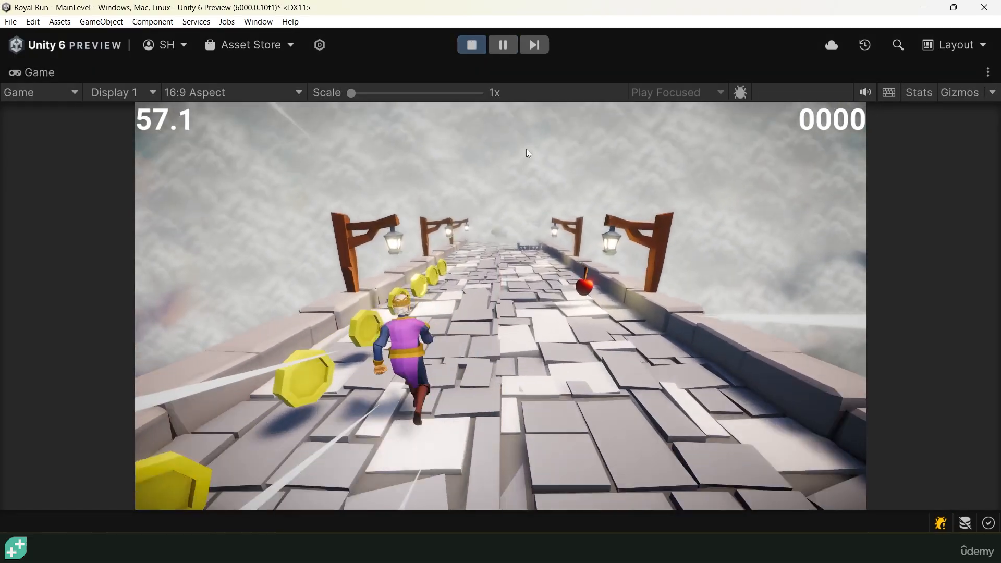
pyautogui.press('d')
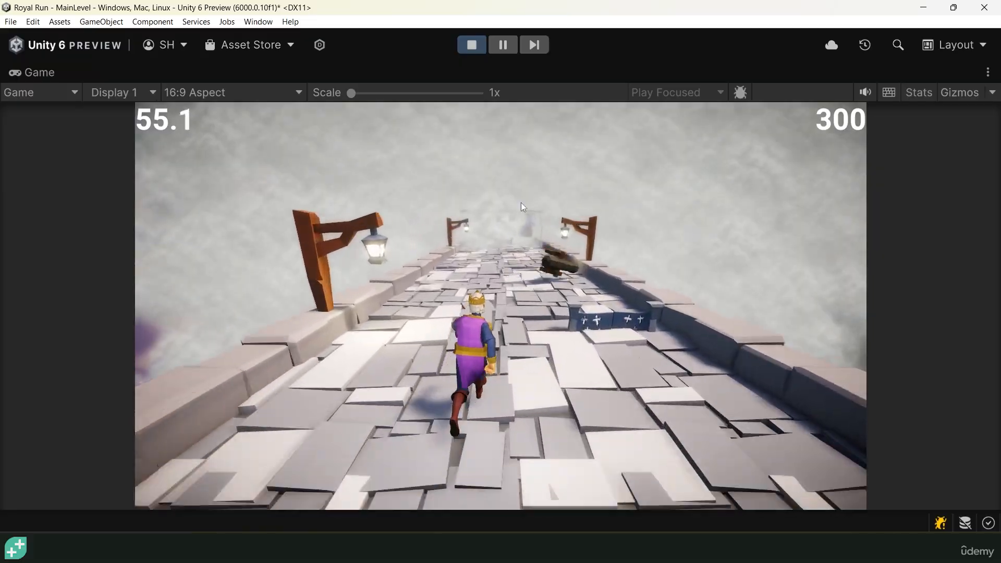
pyautogui.press('a')
pyautogui.press('d')
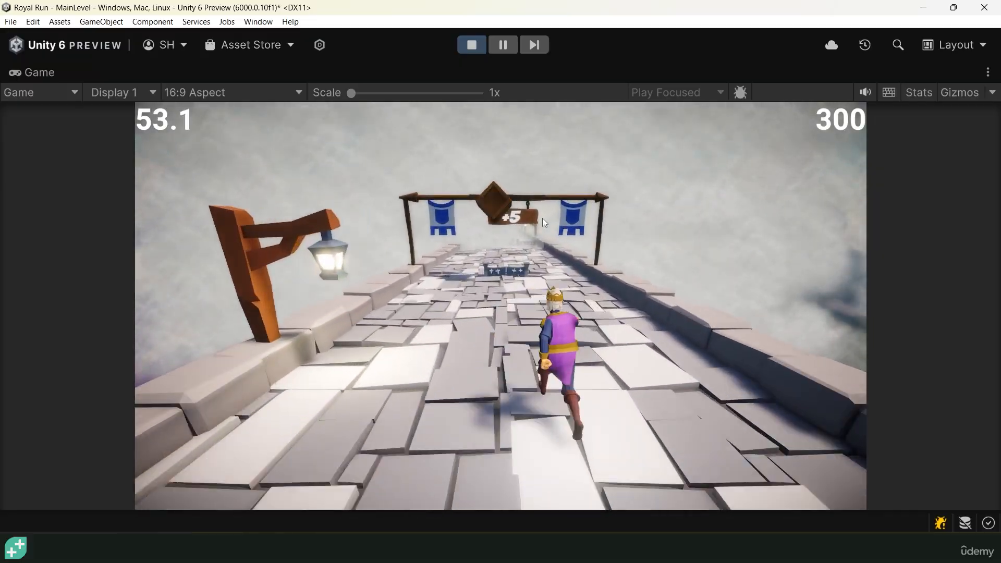
pyautogui.press('a')
pyautogui.press('a')
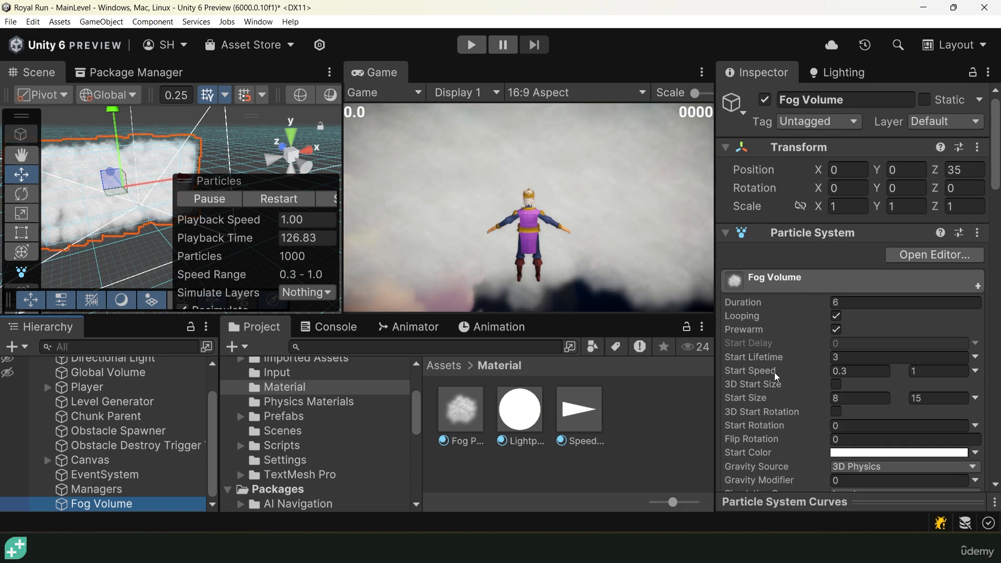
# Set the Fog Volume's Start Rotation to 180 and switch its mode to Curve
pyautogui.scroll(-2, 774, 372)
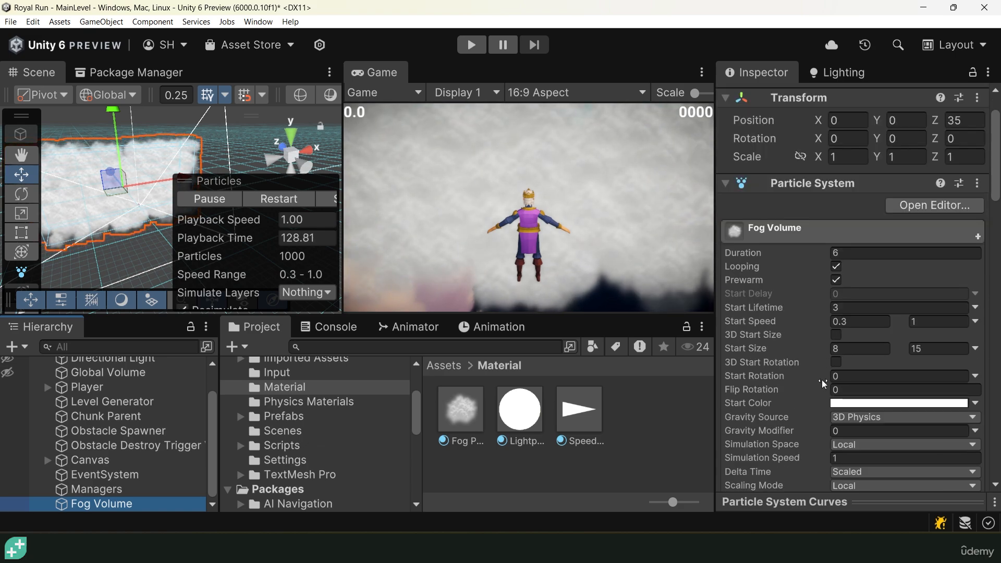
pyautogui.moveTo(792, 376)
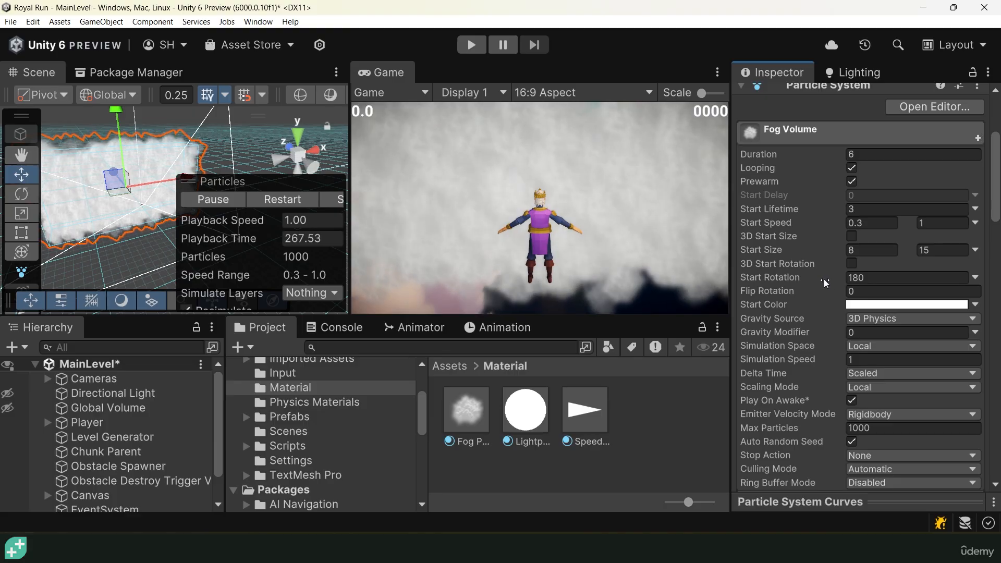
pyautogui.click(975, 278)
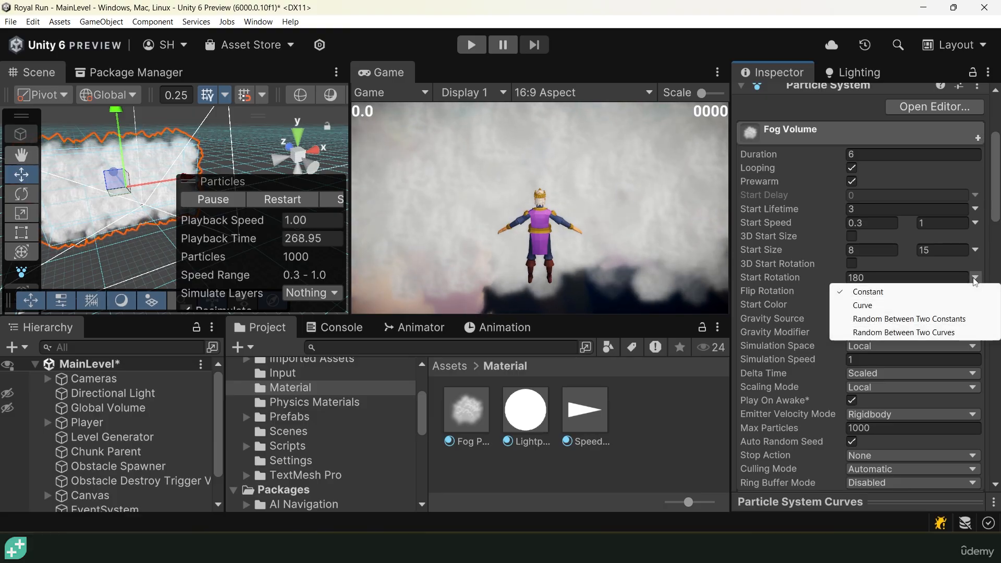
pyautogui.click(893, 307)
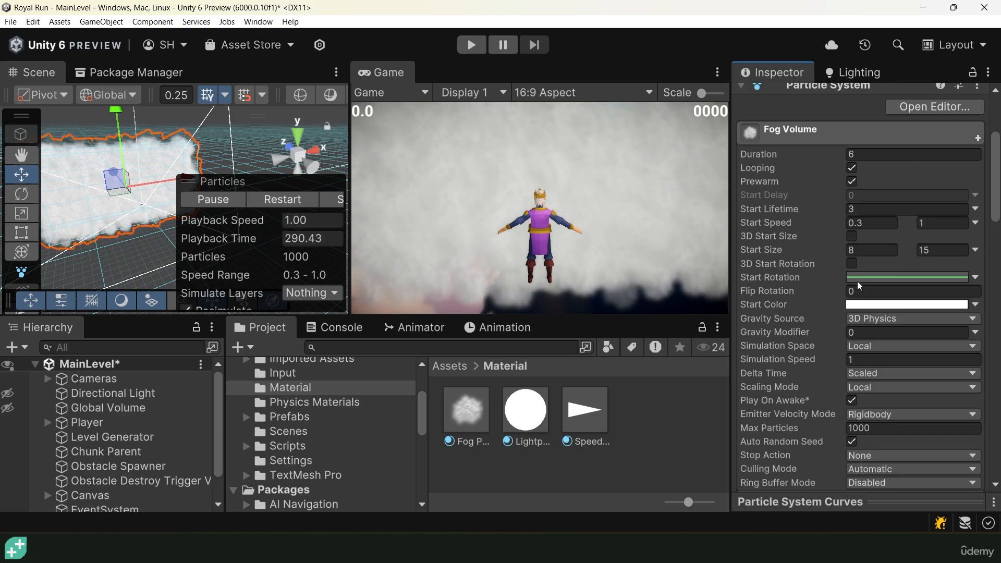
# Open the particle editor in a maximized window and shape the Start Rotation curve to rise from 0 to 180
pyautogui.scroll(3, 900, 290)
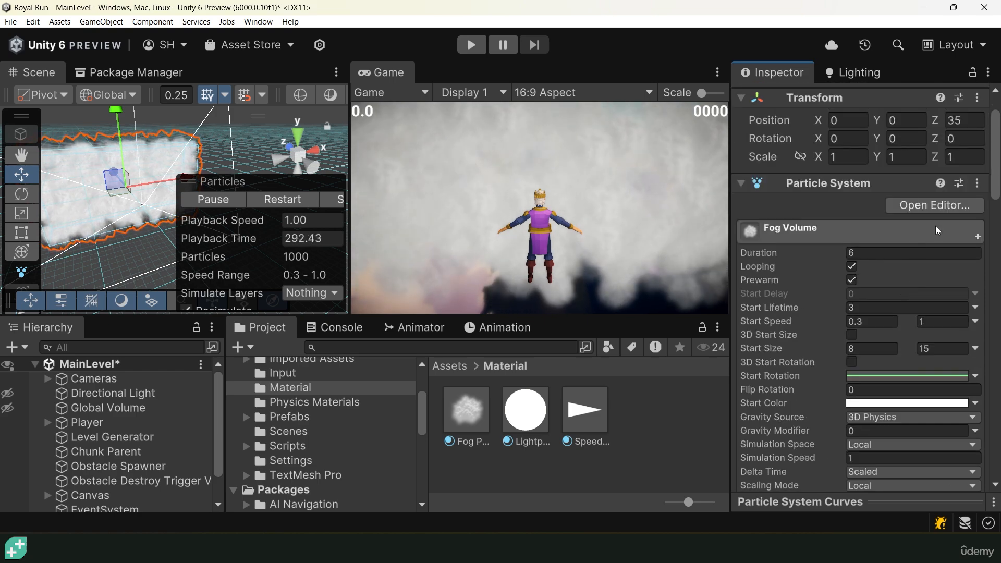
pyautogui.click(926, 207)
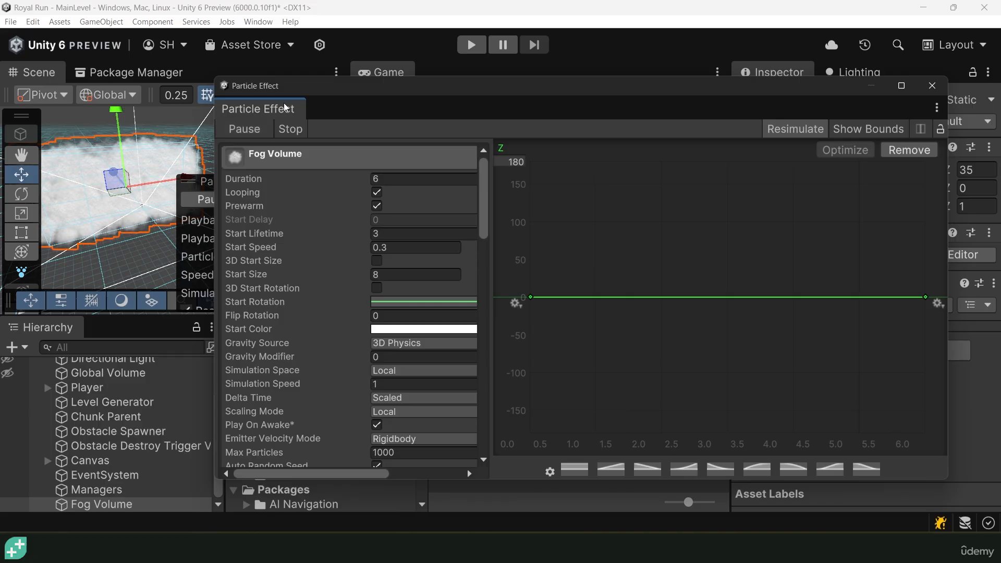
pyautogui.moveTo(508, 90); pyautogui.dragTo(433, 3)
pyautogui.moveTo(277, 251); pyautogui.dragTo(370, 259)
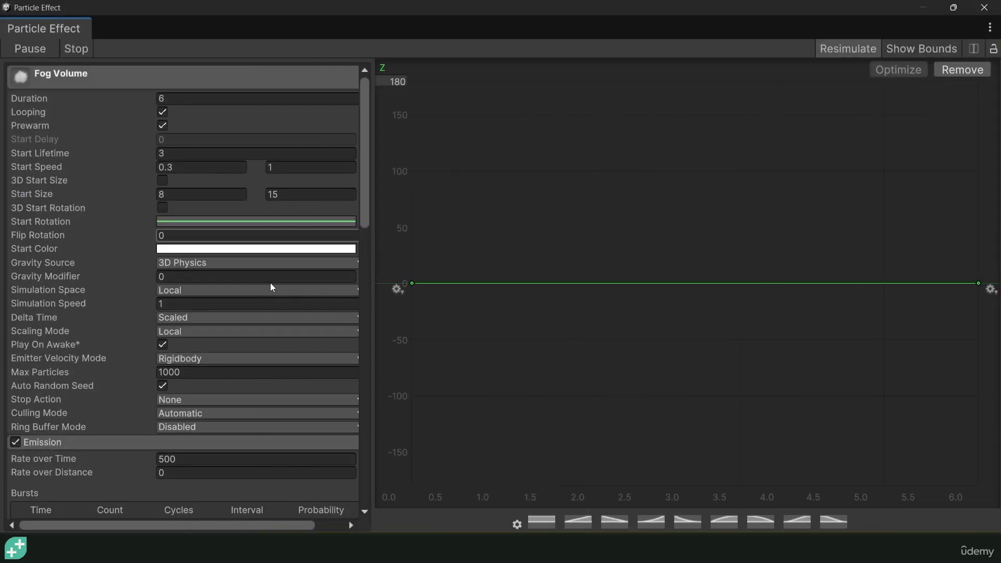
pyautogui.click(190, 224)
pyautogui.click(184, 225)
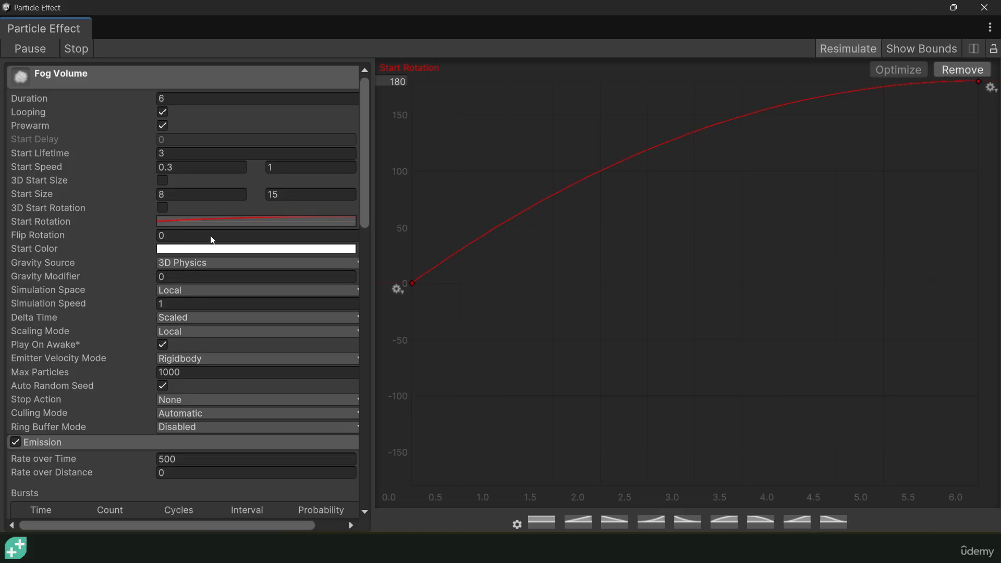
# Enable Rotation over Lifetime for the fog particles and switch its Angular Velocity to Curve
pyautogui.scroll(-5, 81, 283)
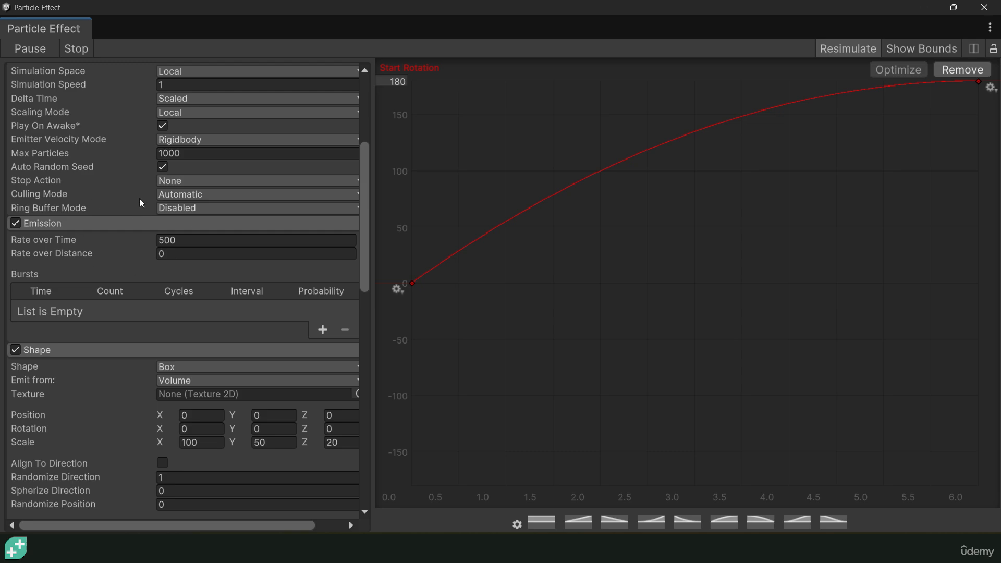
pyautogui.scroll(-7, 142, 205)
pyautogui.scroll(-1, 123, 228)
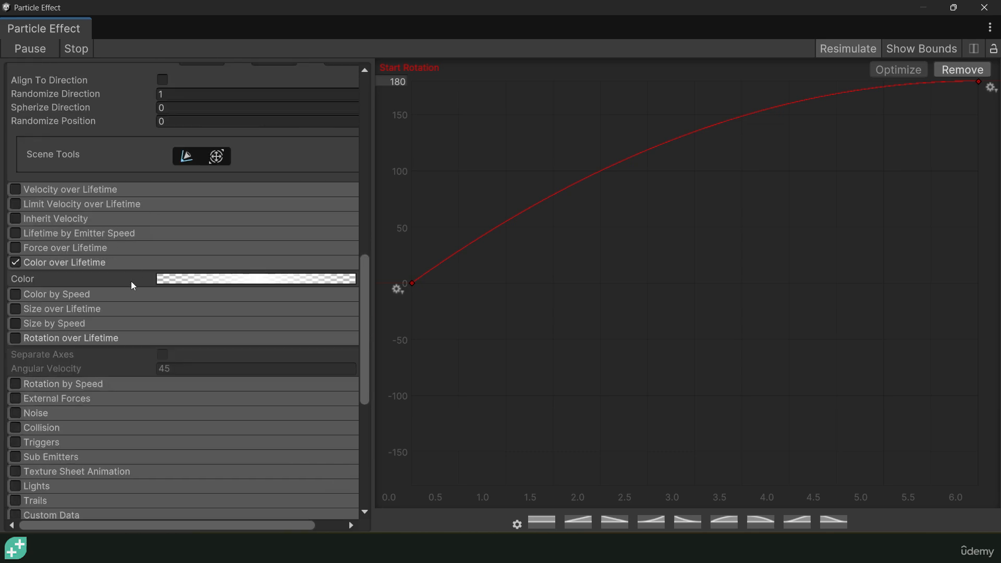
pyautogui.click(16, 338)
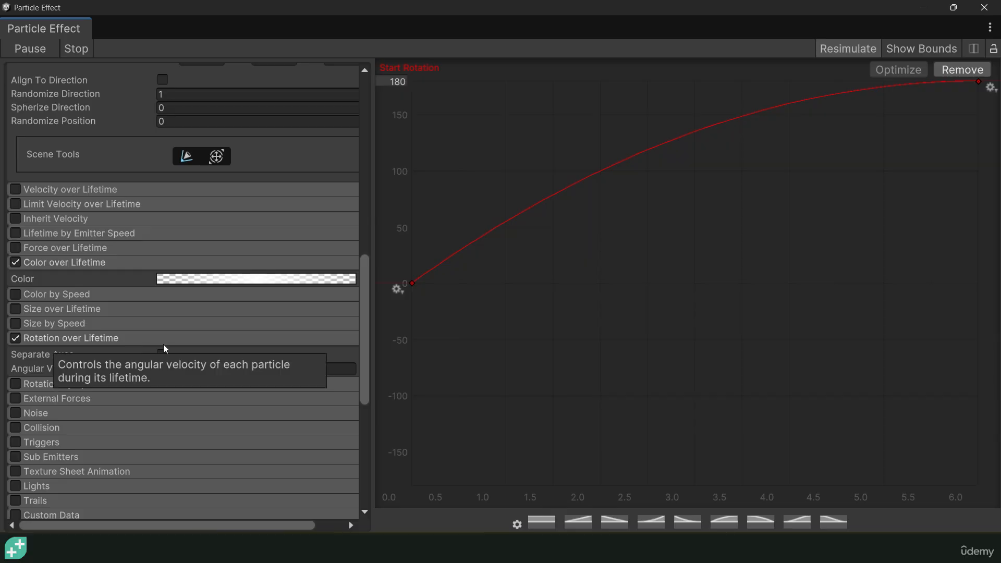
pyautogui.click(363, 369)
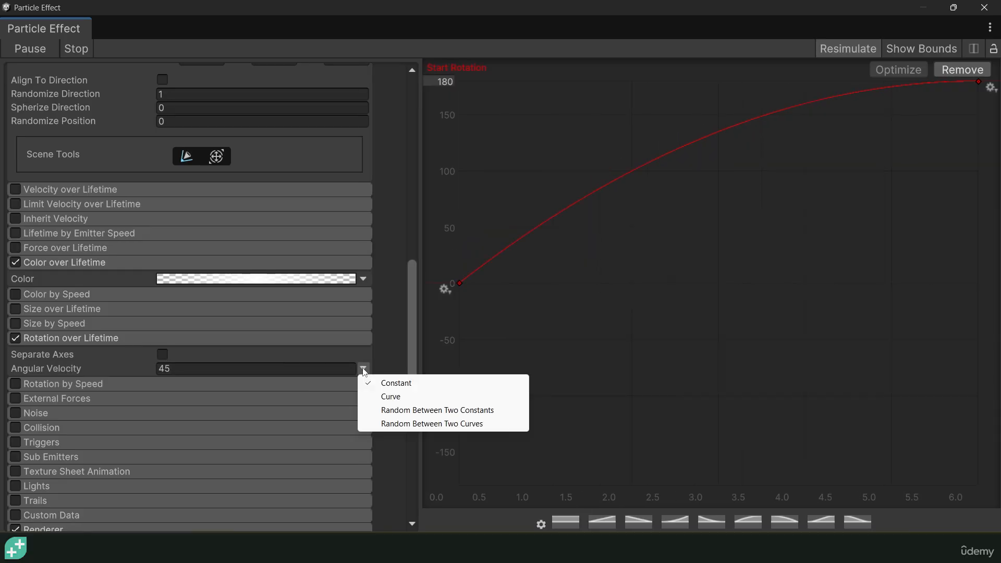
pyautogui.click(389, 396)
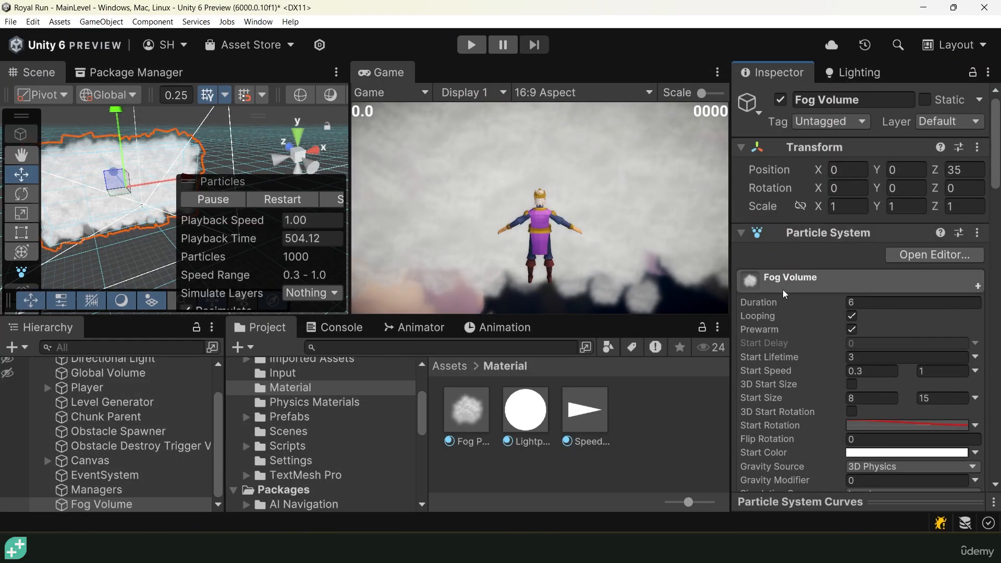
# Lower the alpha of the Fog Volume's Start Color to about half, keeping the colour white
pyautogui.scroll(-1, 784, 290)
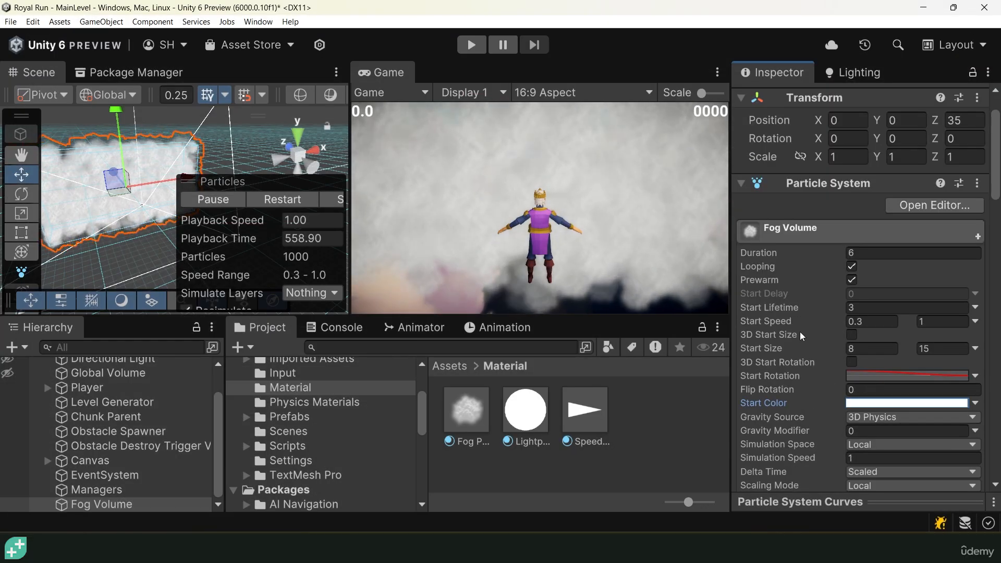
pyautogui.scroll(-3, 800, 332)
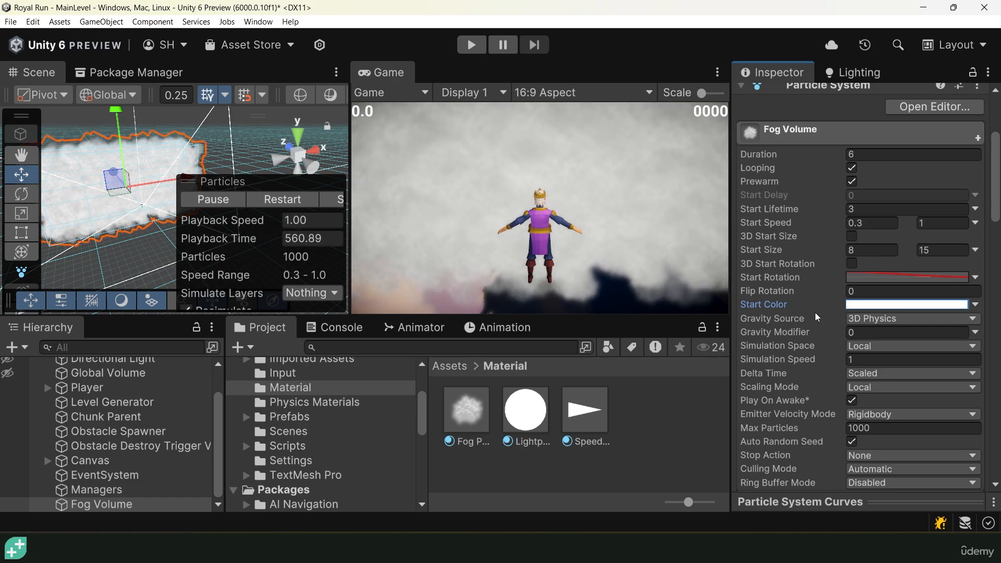
pyautogui.click(853, 305)
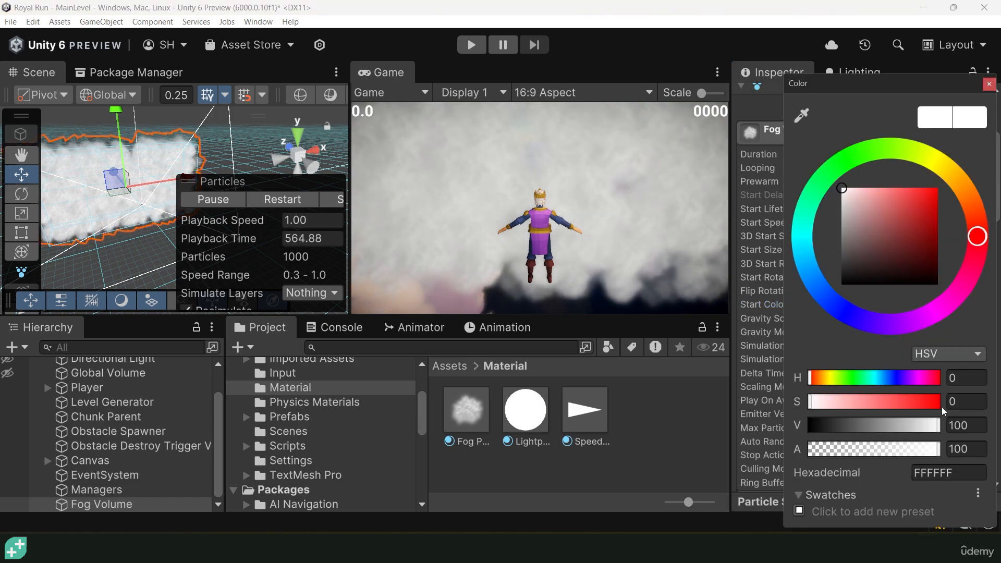
pyautogui.moveTo(902, 449); pyautogui.dragTo(878, 451)
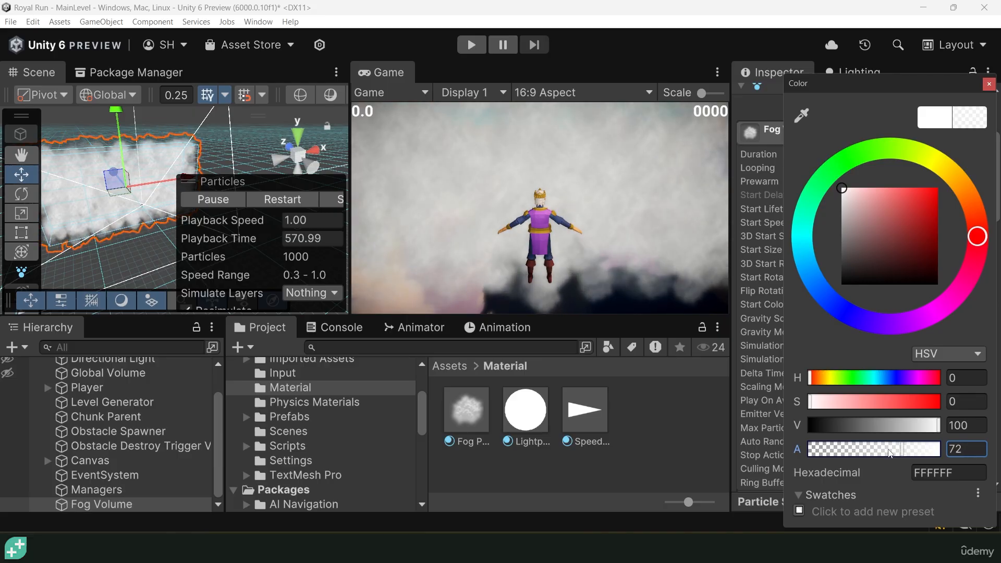
pyautogui.click(989, 85)
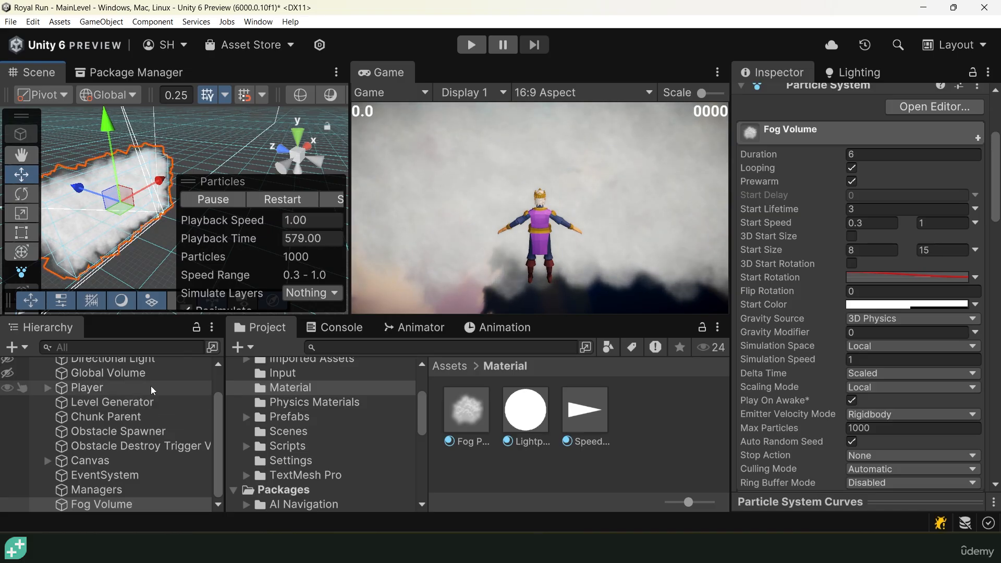
# Set the Cinemachine Camera's Vertical FOV to 85 and select the Directional Light to view the result without camera guides
pyautogui.scroll(3, 151, 388)
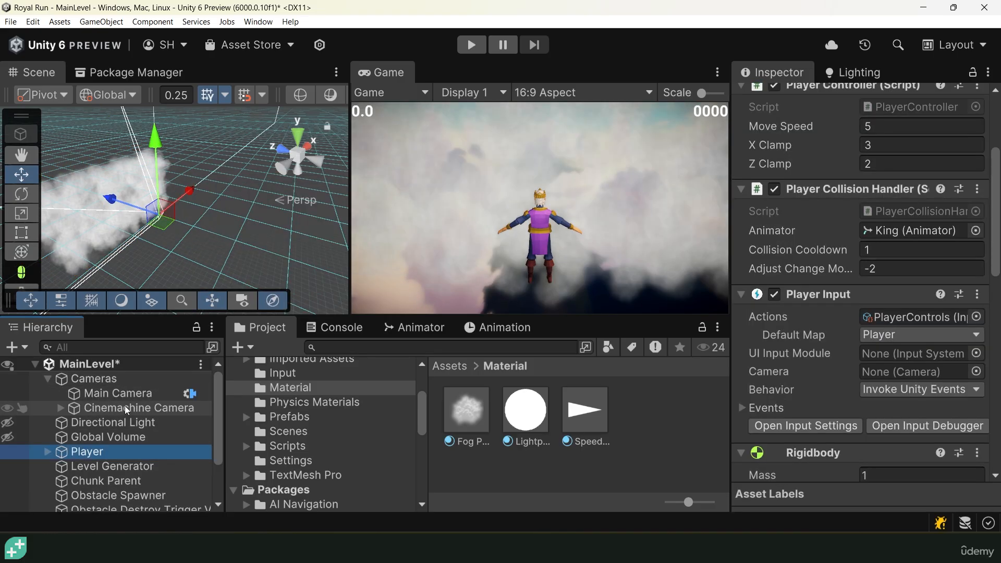
pyautogui.click(125, 407)
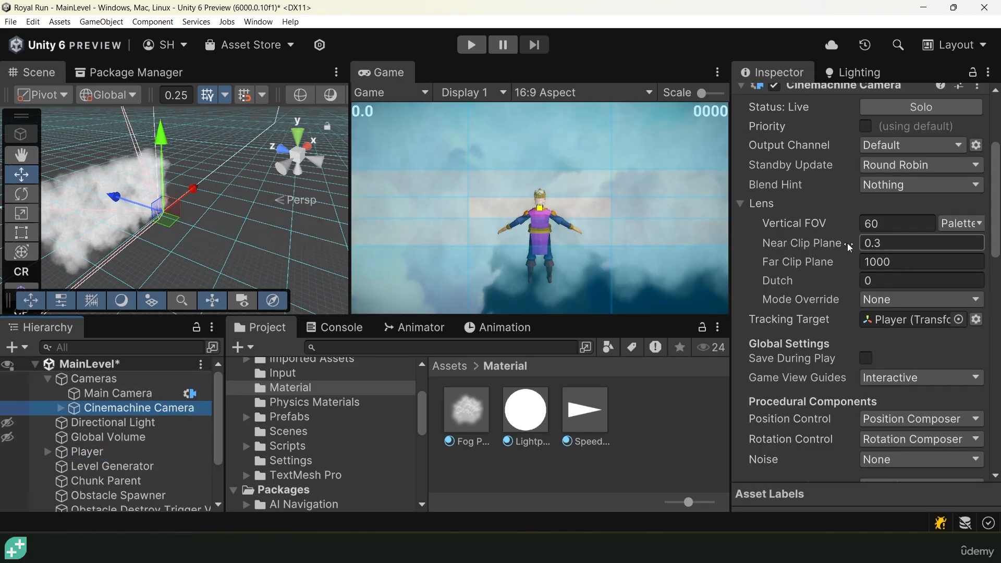
pyautogui.click(889, 224)
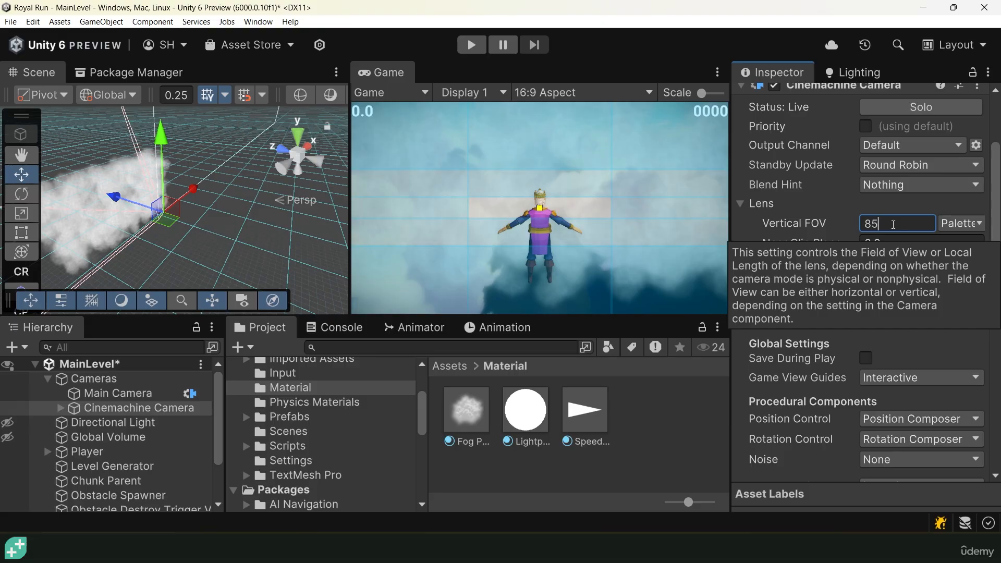
pyautogui.press('Return')
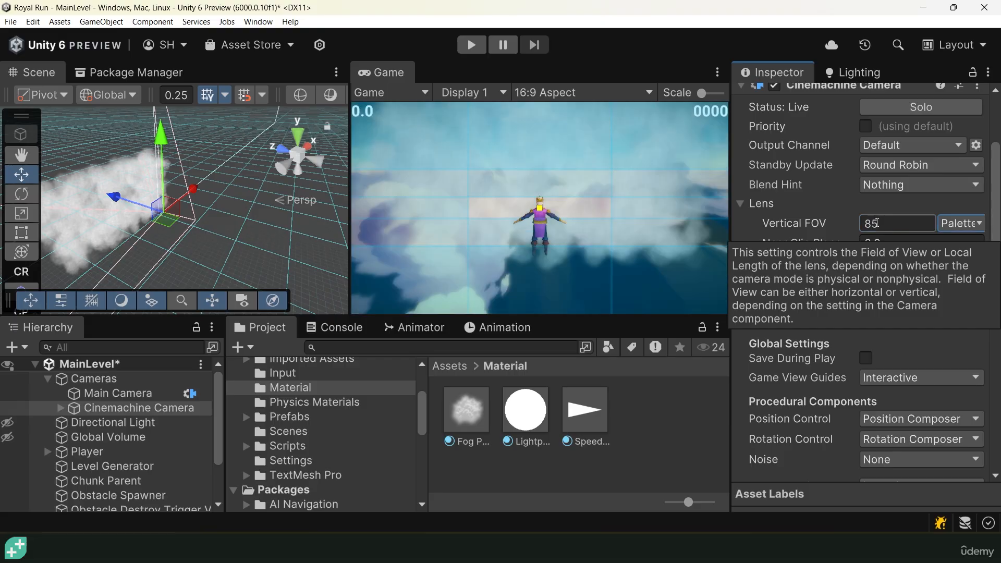
pyautogui.click(123, 422)
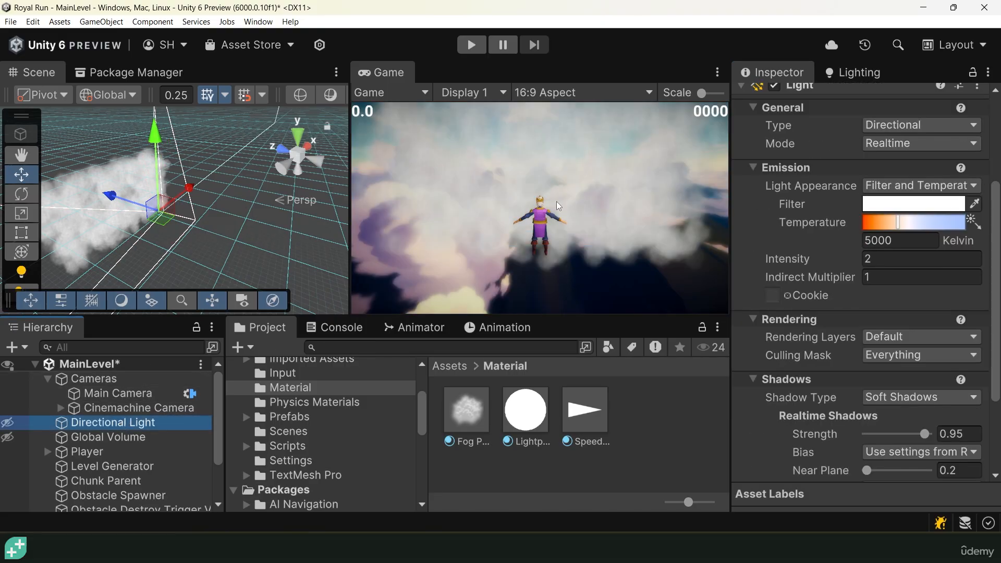
# Set the Scale of the Fog Volume's box emission shape to X 200, Y 80, Z 30
pyautogui.scroll(-3, 146, 417)
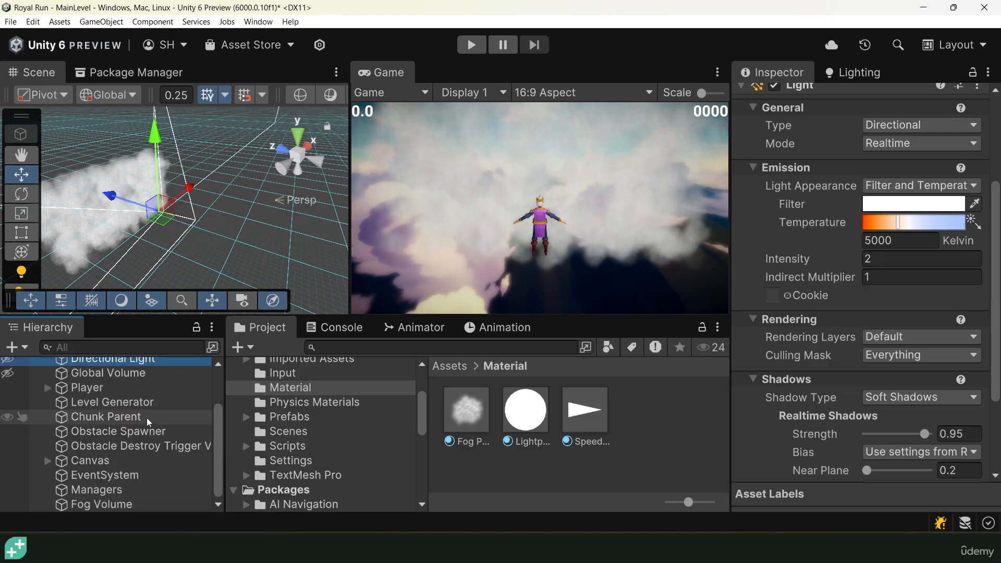
pyautogui.click(131, 501)
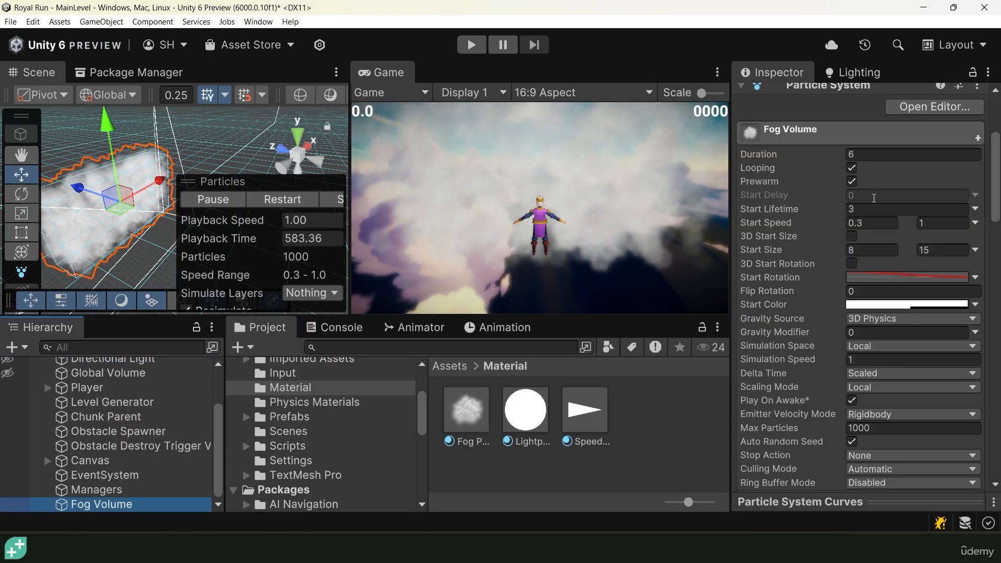
pyautogui.scroll(-3, 886, 213)
pyautogui.scroll(-7, 890, 217)
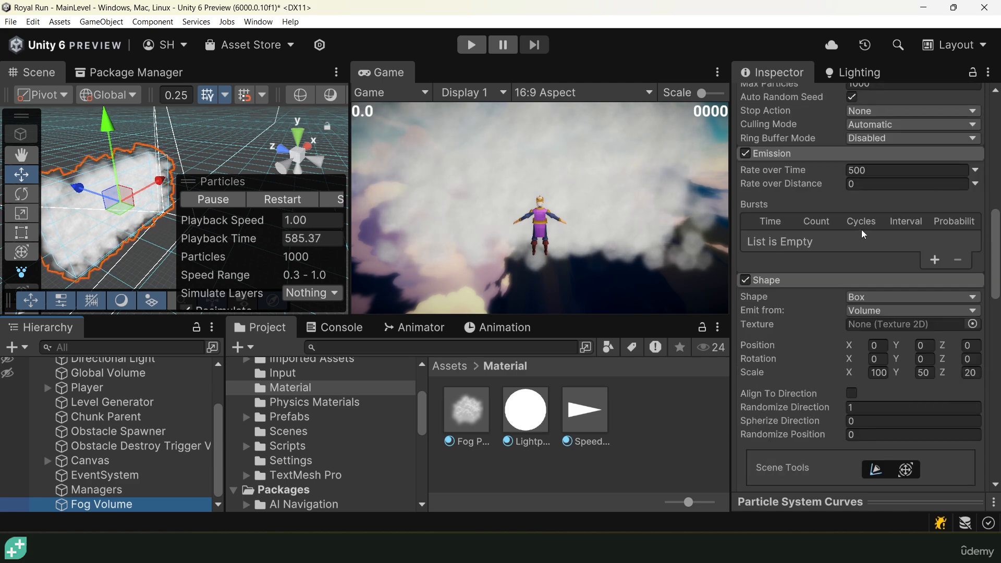
pyautogui.click(881, 378)
pyautogui.click(887, 373)
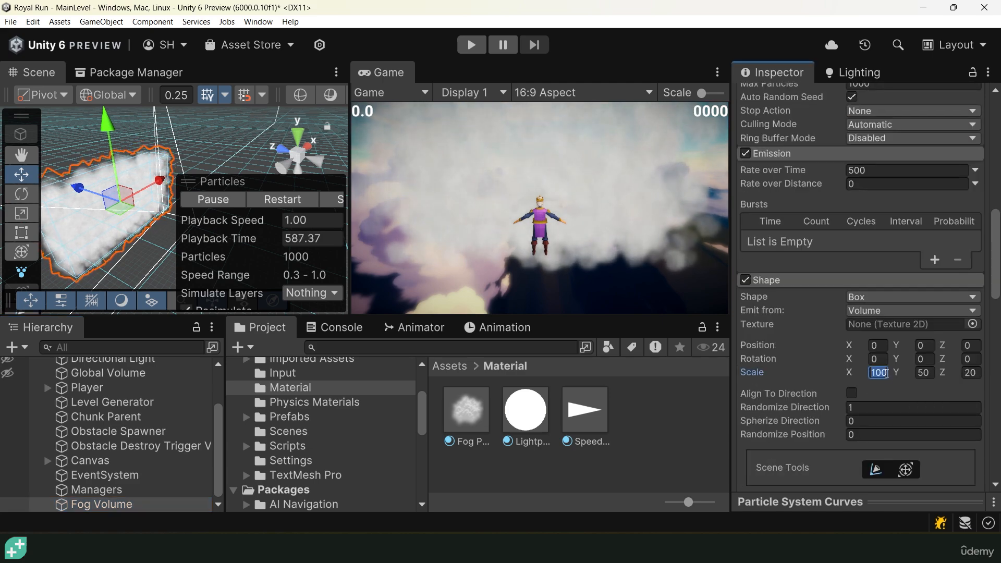
pyautogui.write('200')
pyautogui.press('Tab')
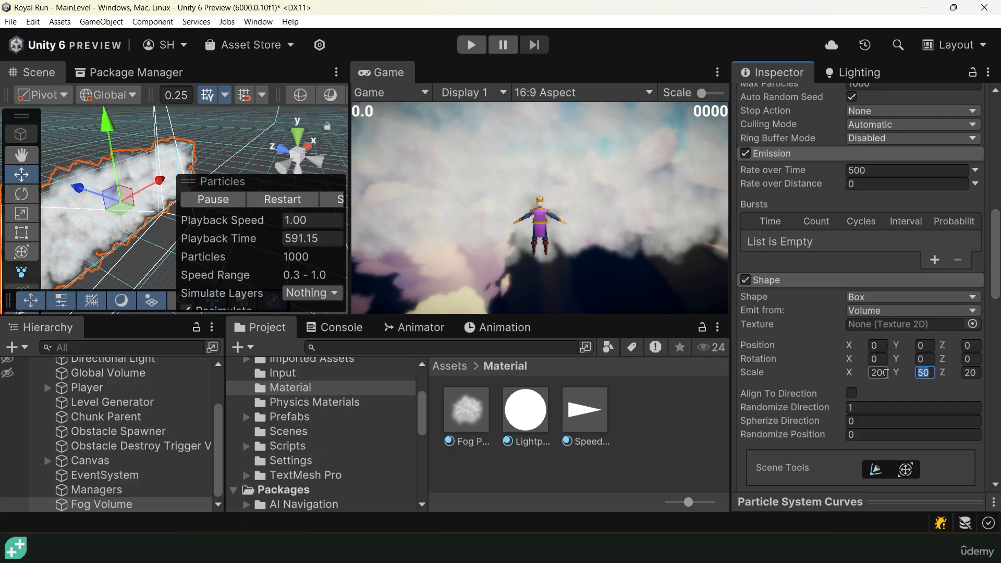
pyautogui.write('80')
pyautogui.press('Tab')
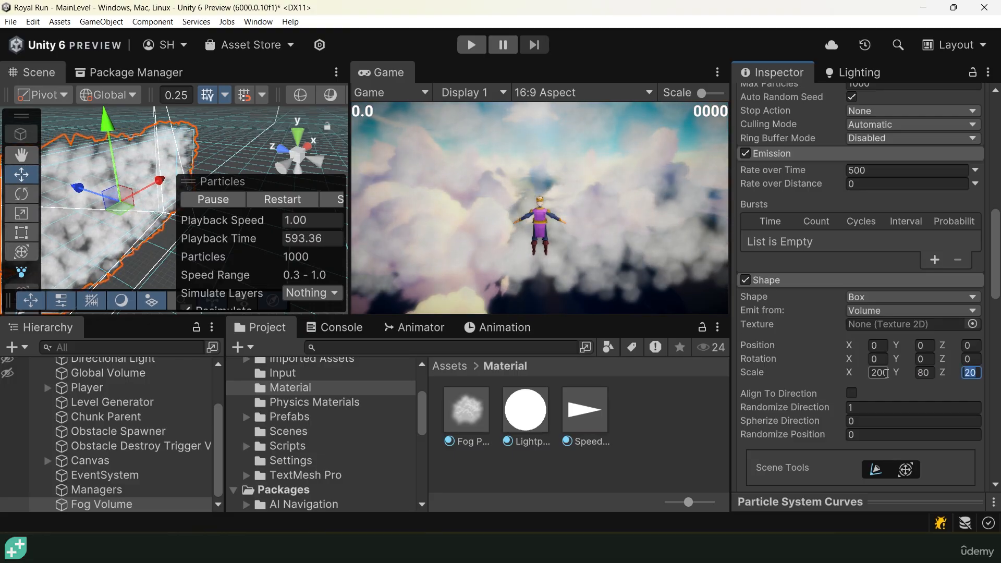
pyautogui.write('30')
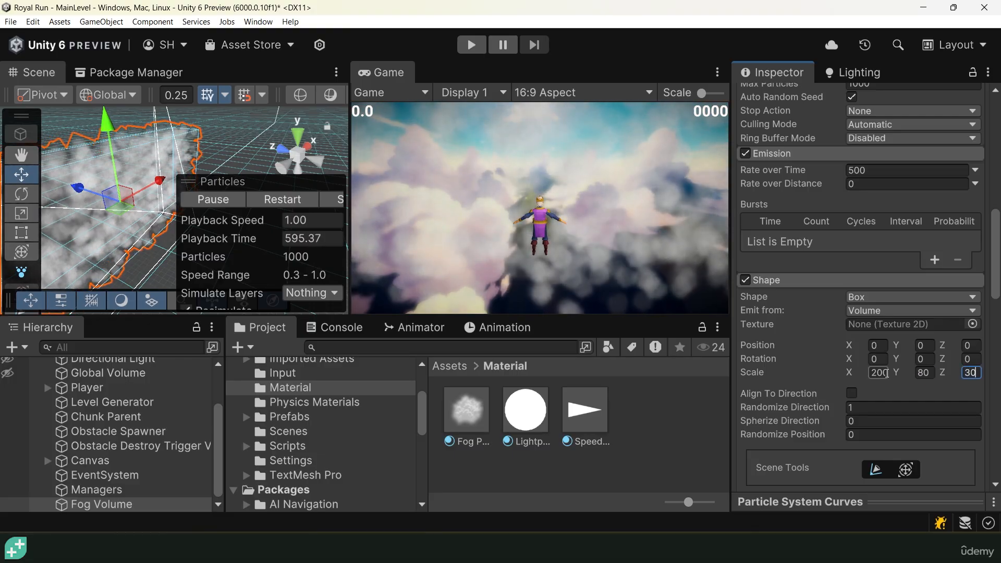
# Set the Fog Volume's emission Rate over Time to 1000
pyautogui.scroll(-3, 137, 229)
pyautogui.keyDown('alt'); pyautogui.moveTo(133, 231); pyautogui.dragTo(135, 220); pyautogui.keyUp('alt')
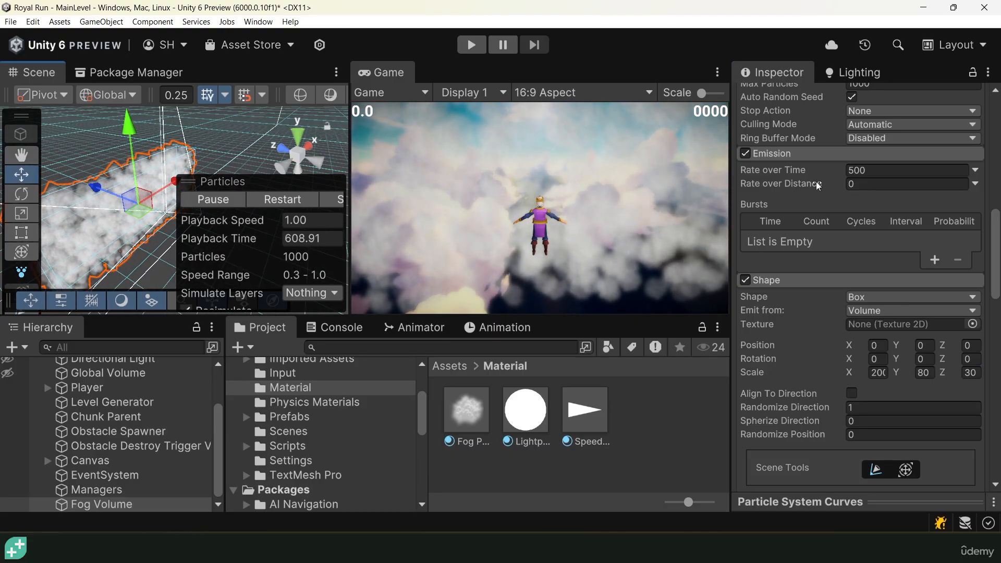
pyautogui.click(881, 171)
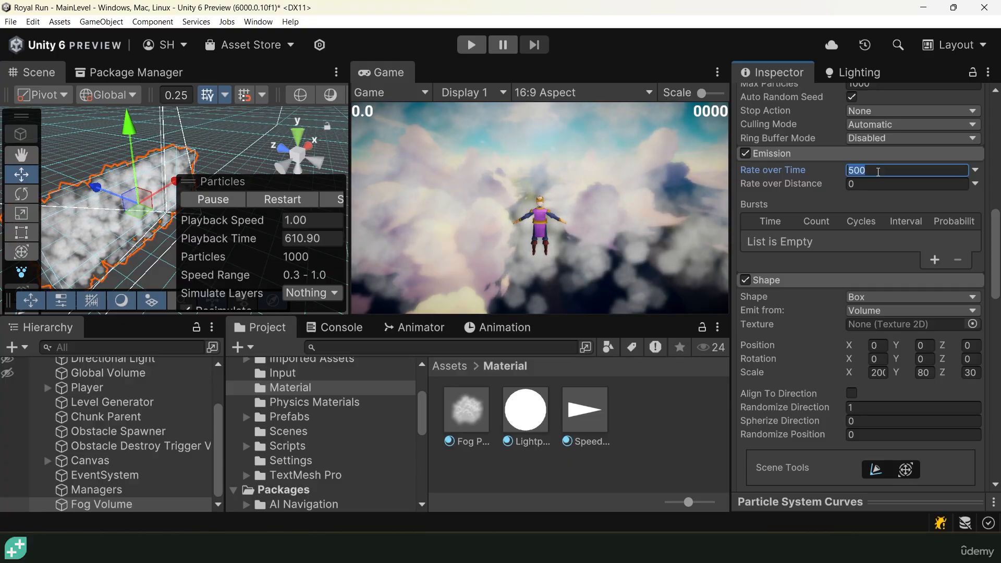
pyautogui.write('1')
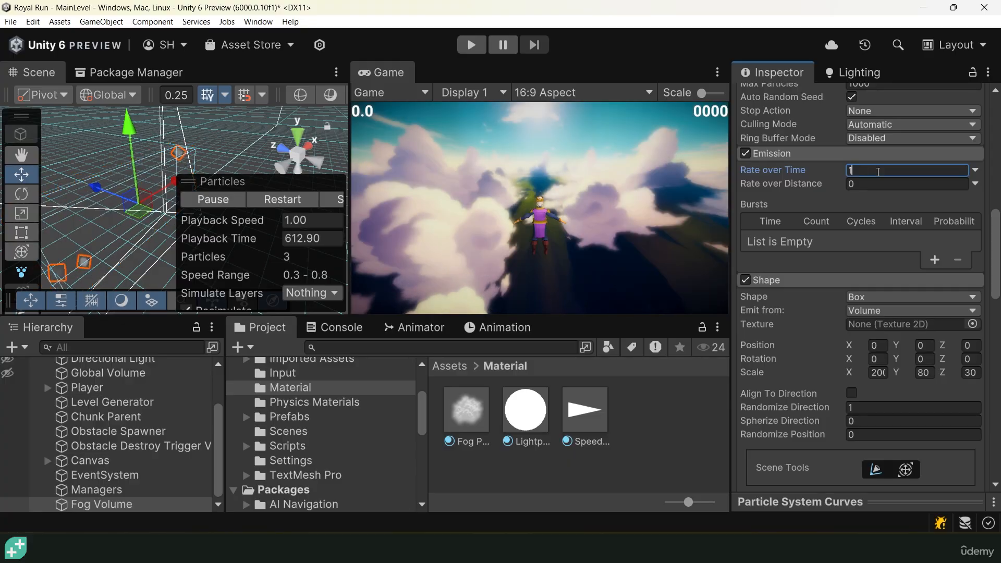
pyautogui.write('000')
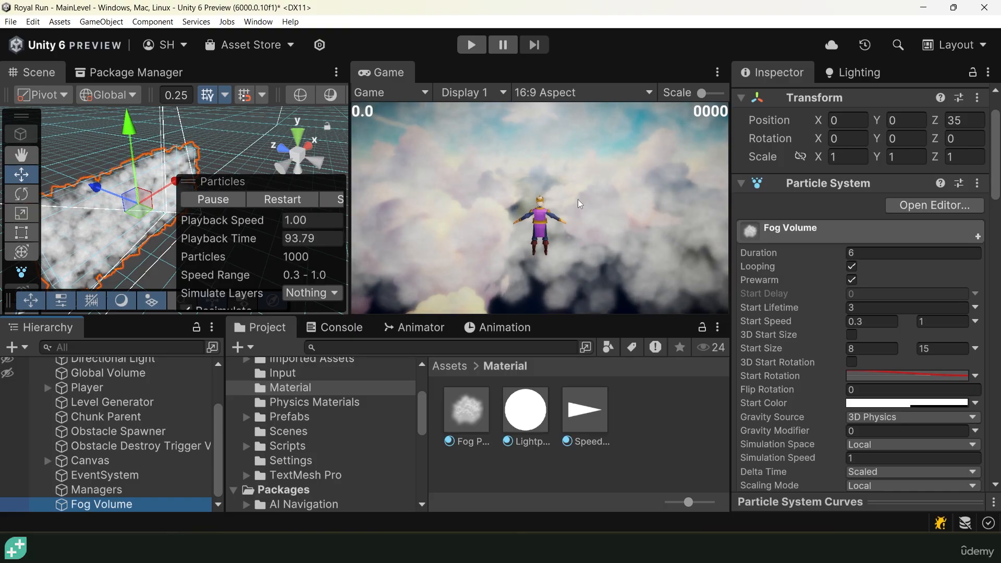
pyautogui.scroll(-6, 830, 246)
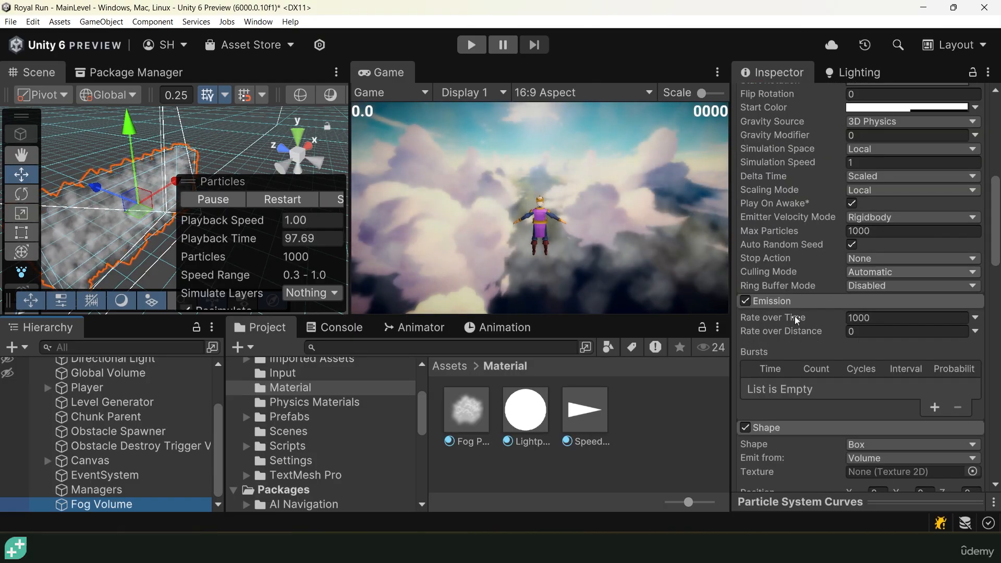
# Set the Fog Volume particle system's Max Particles to 5000
pyautogui.scroll(2, 887, 326)
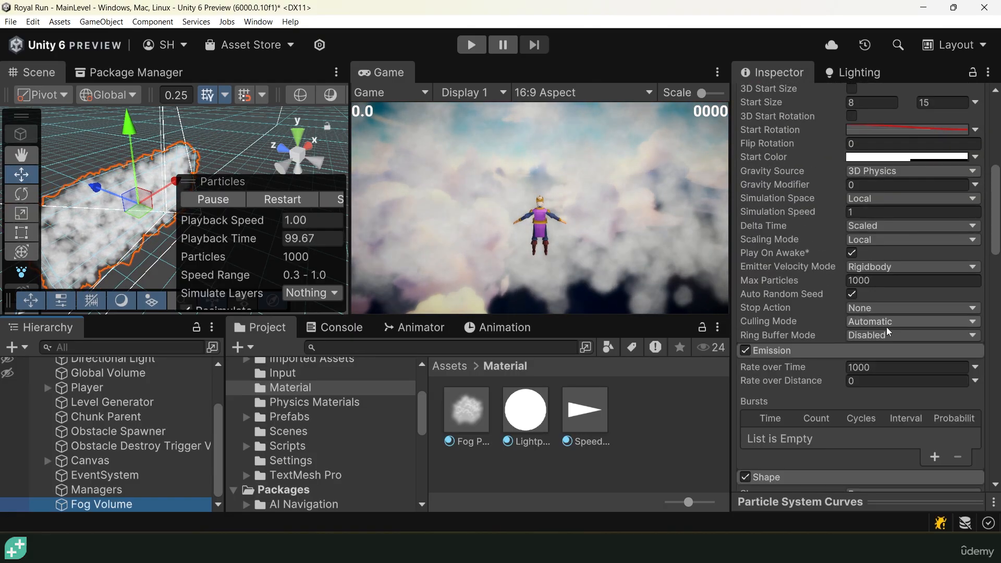
pyautogui.scroll(2, 772, 325)
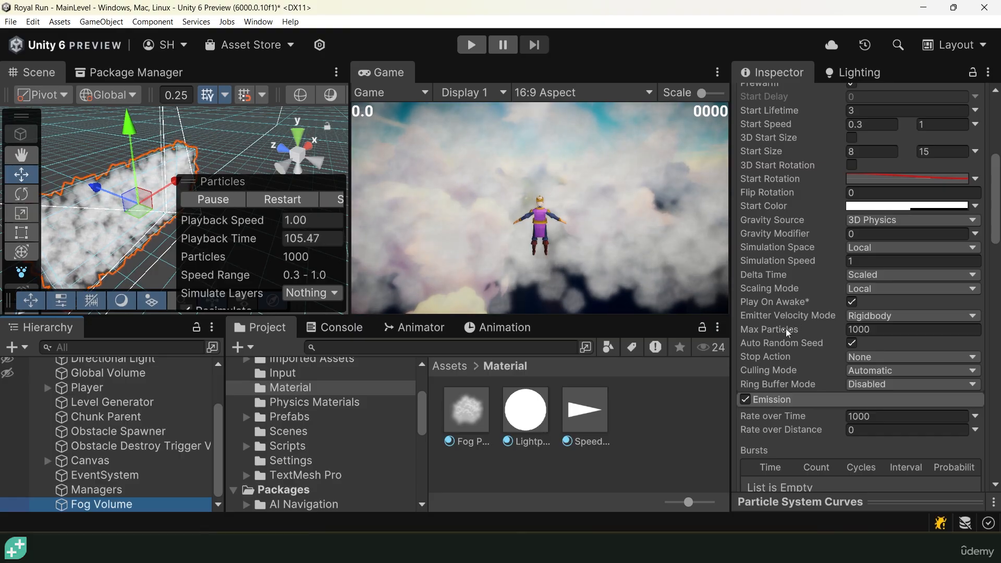
pyautogui.click(880, 329)
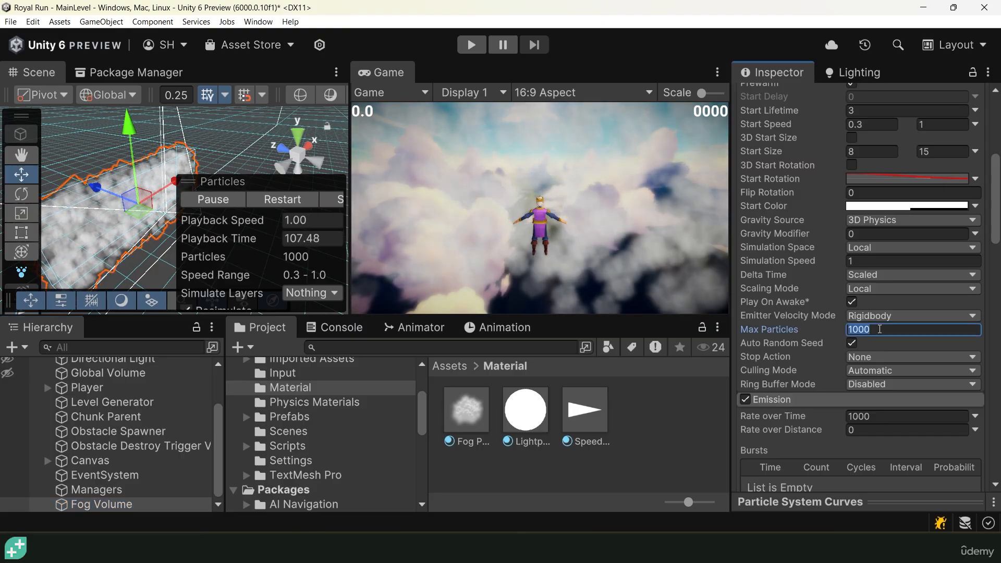
pyautogui.write('5000')
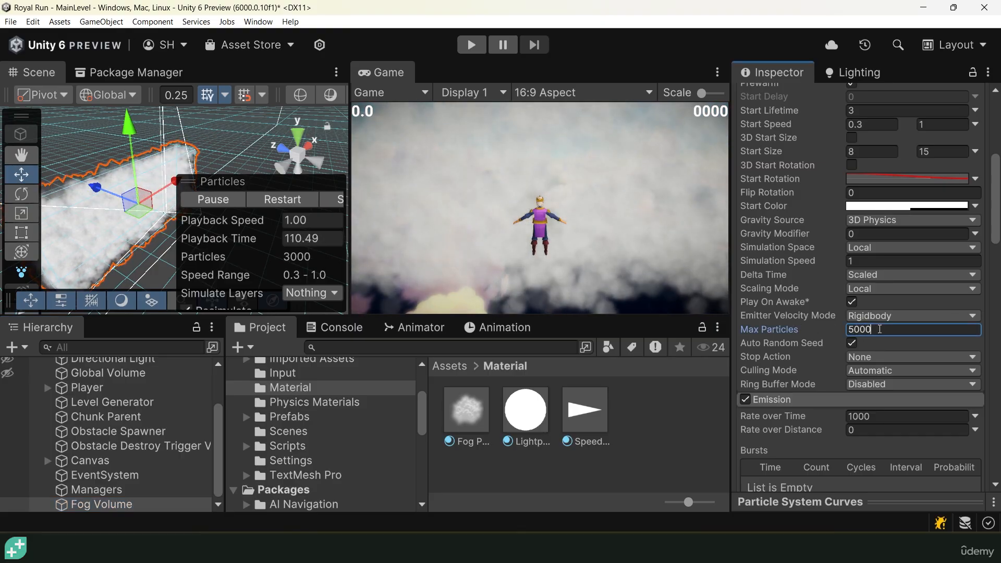
pyautogui.scroll(2, 886, 446)
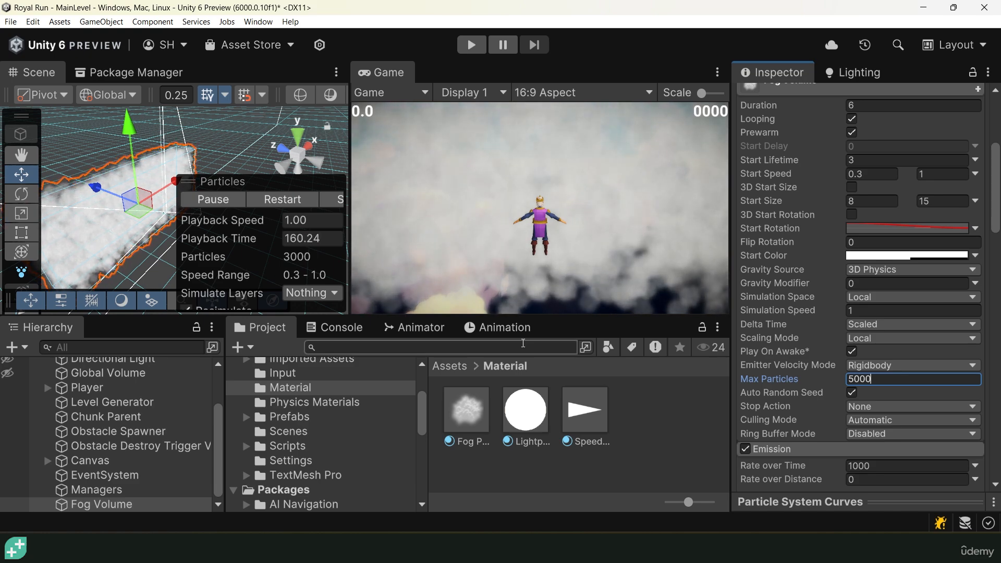
# Enable Emission on the Fog Particle material with a white HDR emission colour and slightly reduce its intensity
pyautogui.click(472, 404)
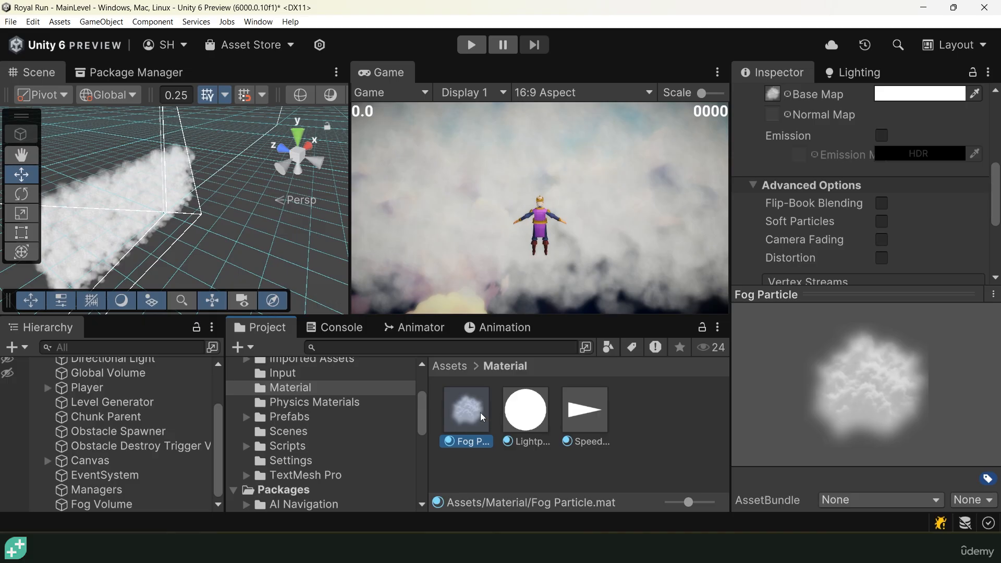
pyautogui.click(878, 288)
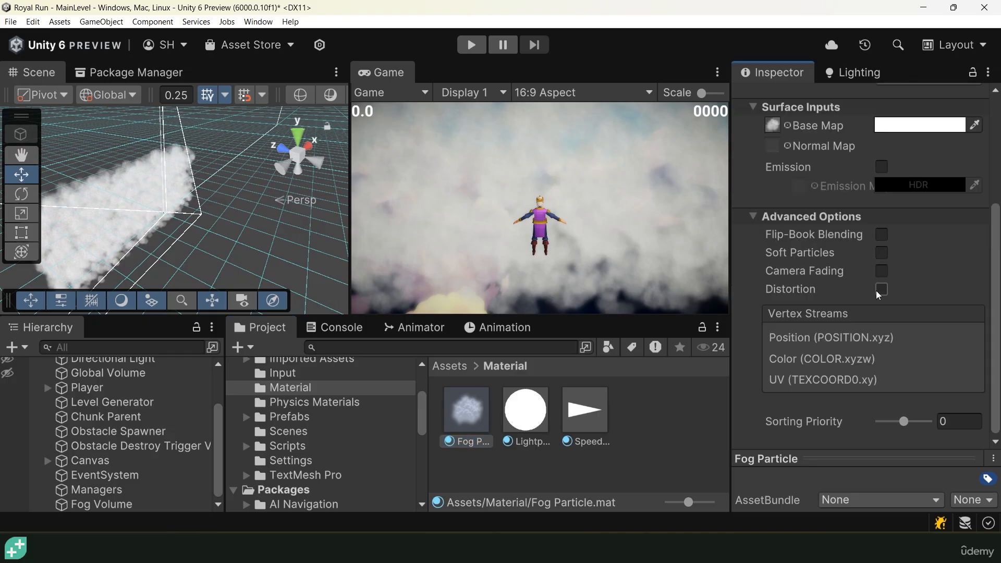
pyautogui.scroll(3, 880, 260)
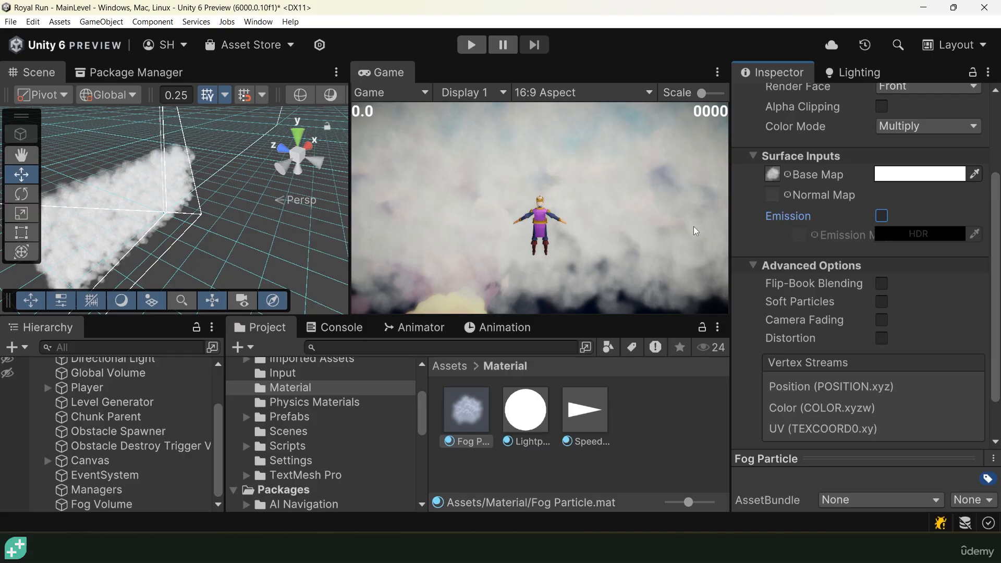
pyautogui.click(882, 216)
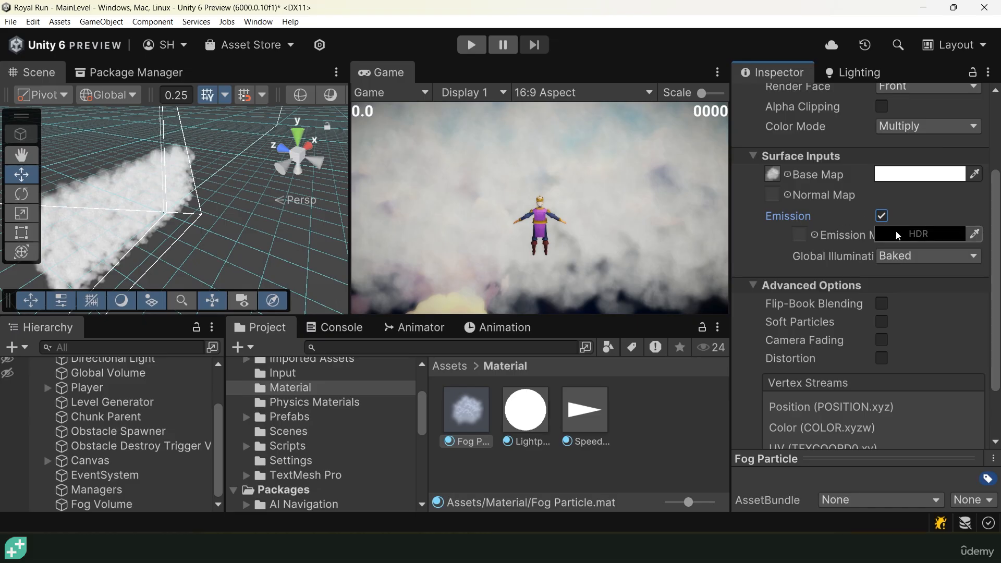
pyautogui.click(881, 232)
pyautogui.moveTo(865, 203); pyautogui.dragTo(762, 118)
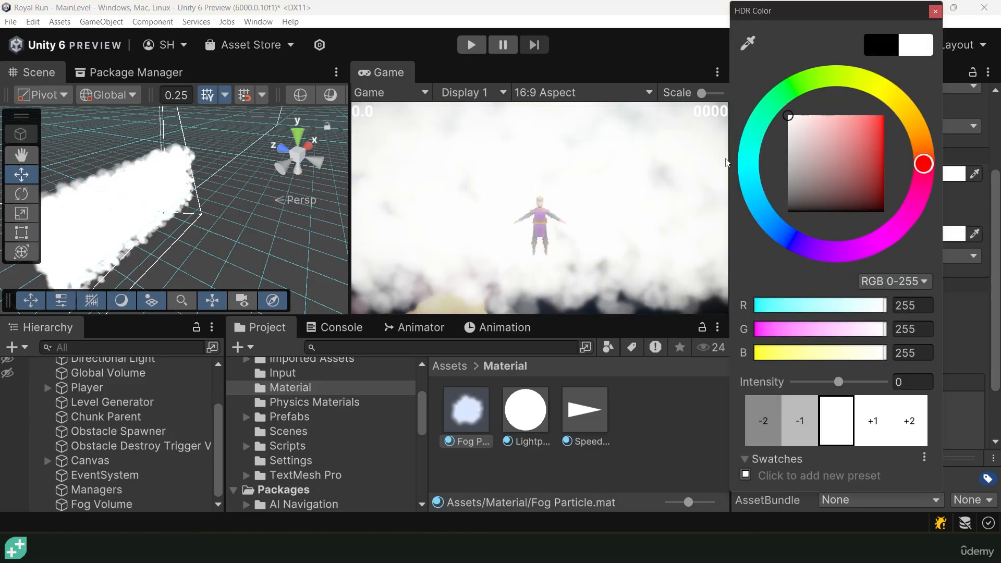
pyautogui.moveTo(839, 384)
pyautogui.mouseDown()
pyautogui.moveTo(826, 386)
pyautogui.moveTo(835, 385)
pyautogui.mouseUp()
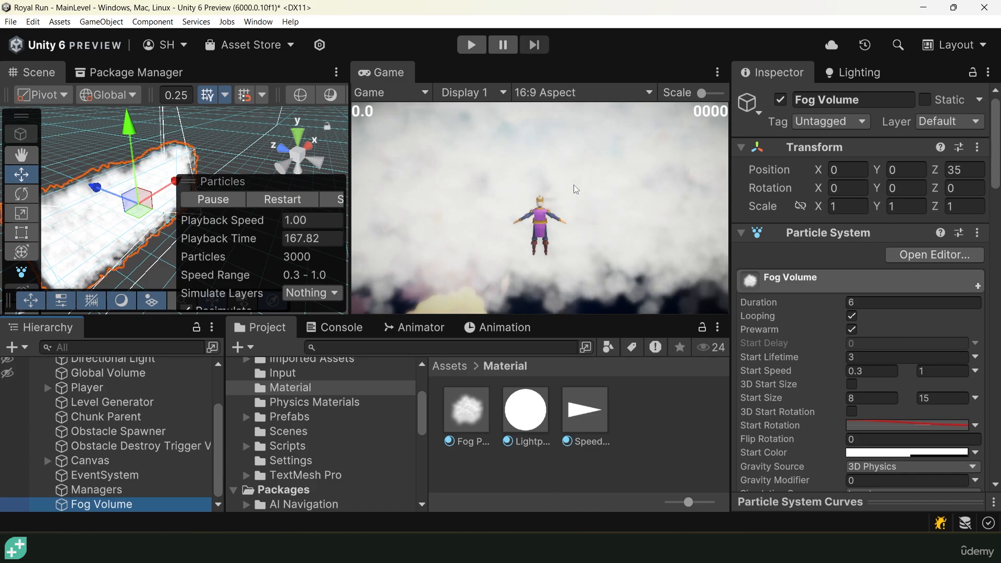
# Playtest the level in a maximised Game view, steering the runner to judge the fog, and restore the layout
pyautogui.doubleClick(402, 71)
pyautogui.click(471, 45)
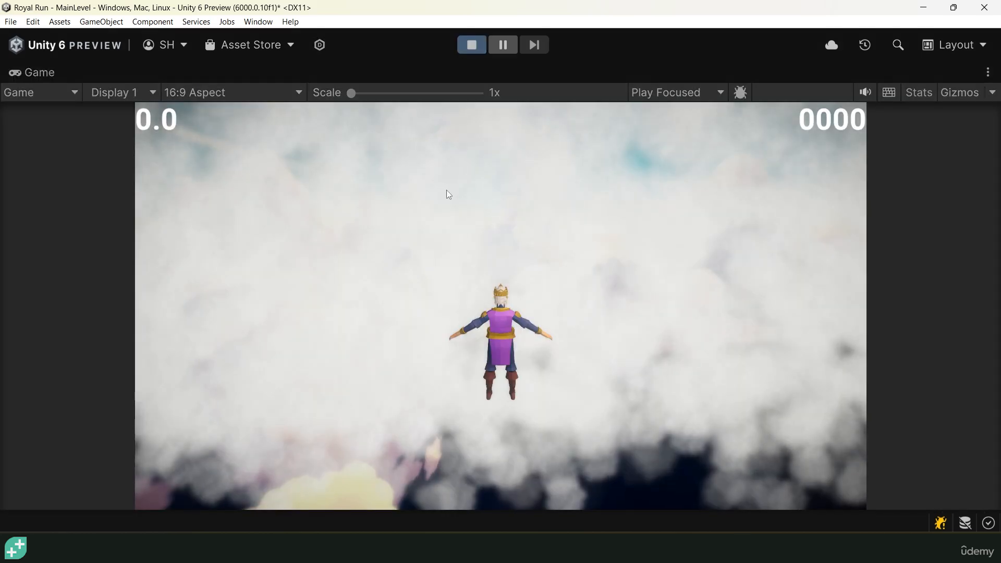
pyautogui.press('a')
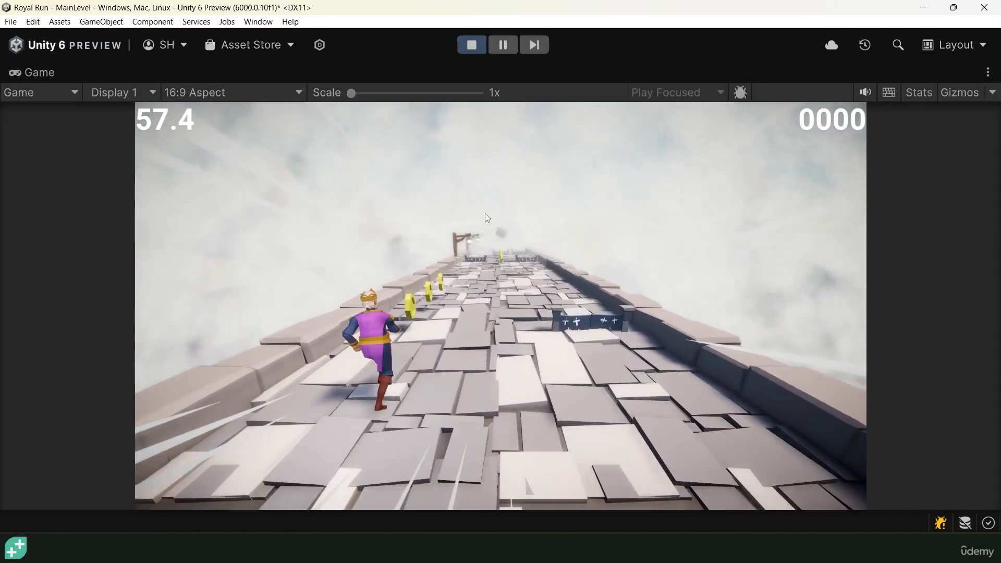
pyautogui.press('d')
pyautogui.press('d')
pyautogui.press('a')
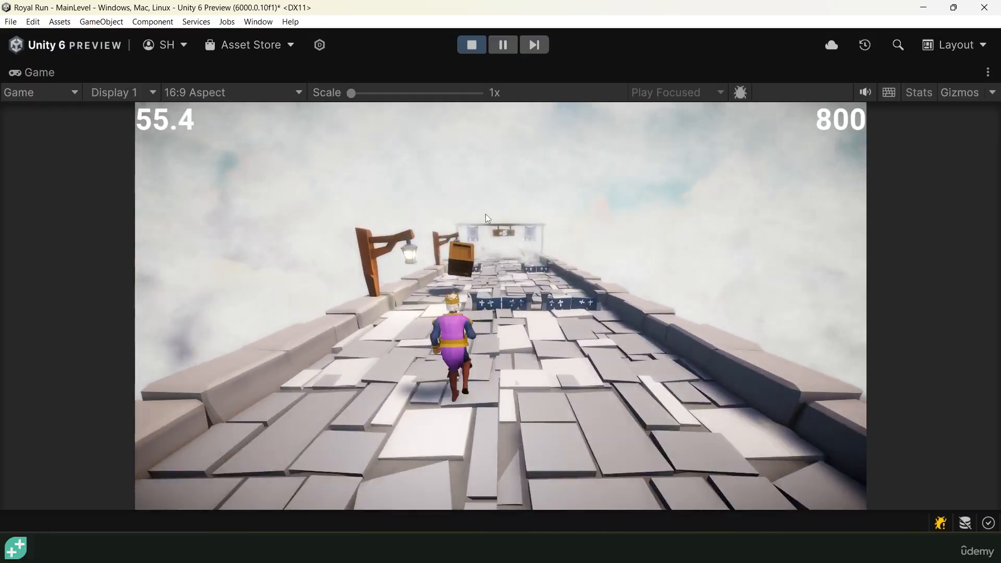
pyautogui.press('d')
pyautogui.click(472, 46)
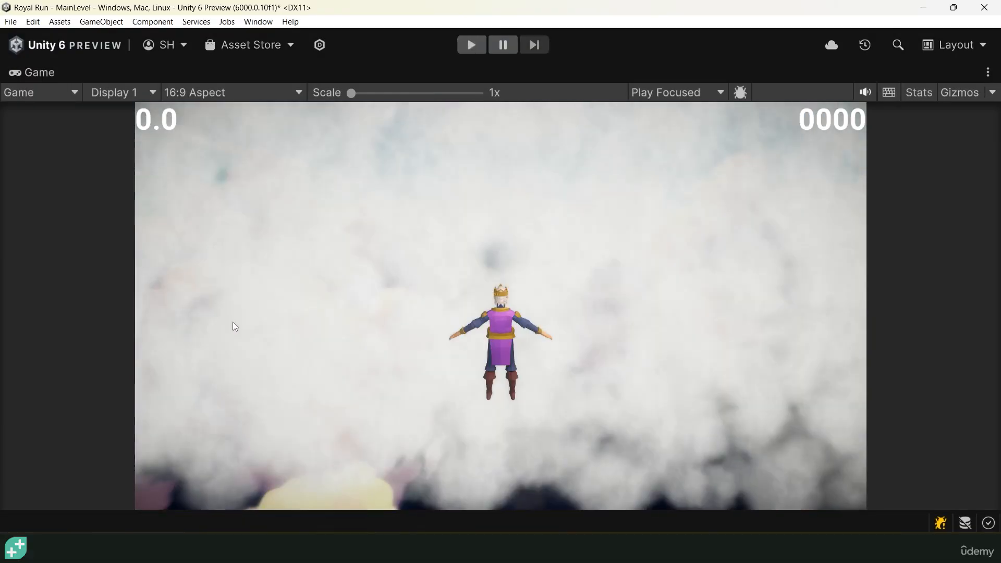
pyautogui.doubleClick(43, 71)
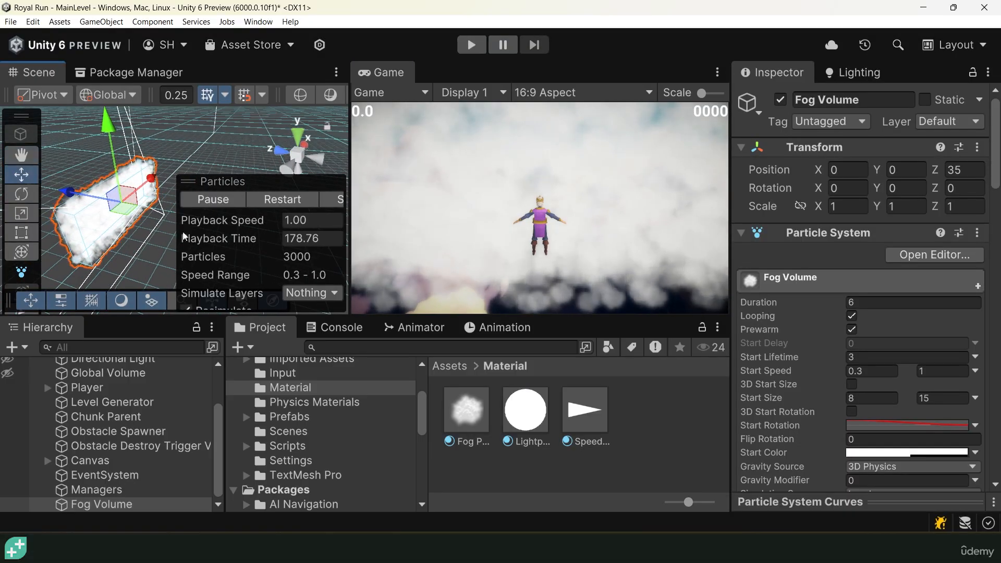
# Duplicate the Fog Volume and set the copy's X rotation to 90
pyautogui.click(110, 492)
pyautogui.click(107, 504)
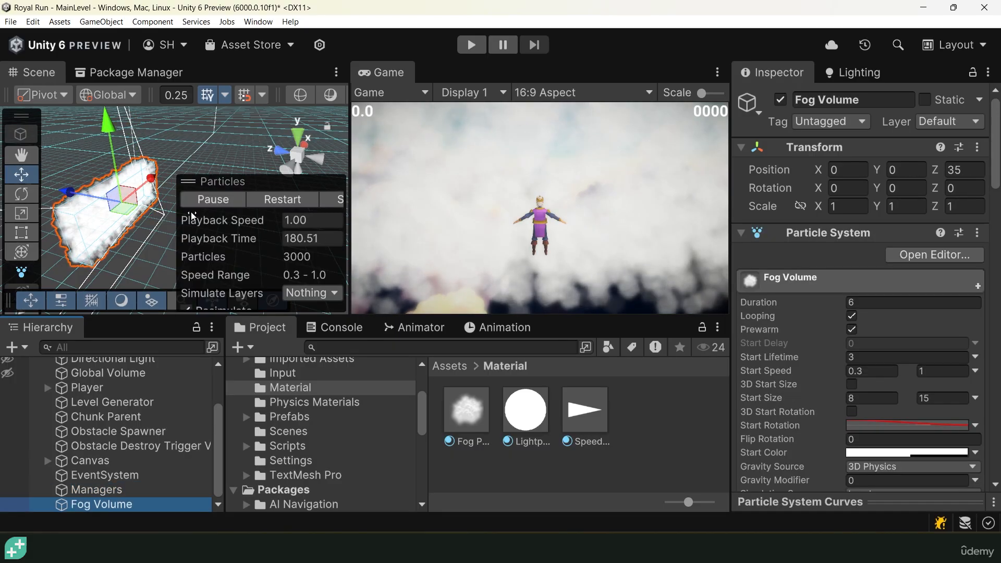
pyautogui.hotkey('ctrl', 'd')
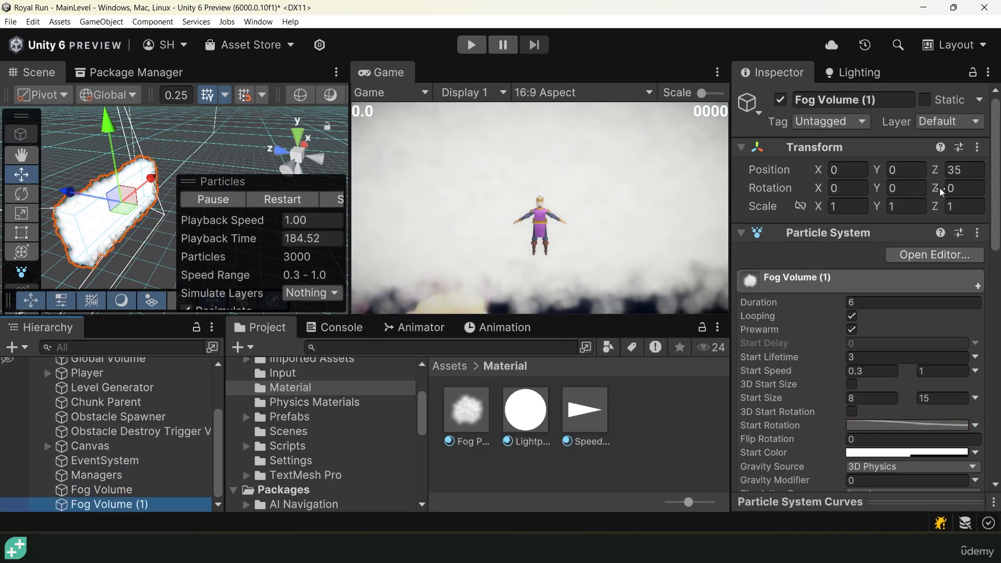
pyautogui.moveTo(825, 191); pyautogui.dragTo(439, 192)
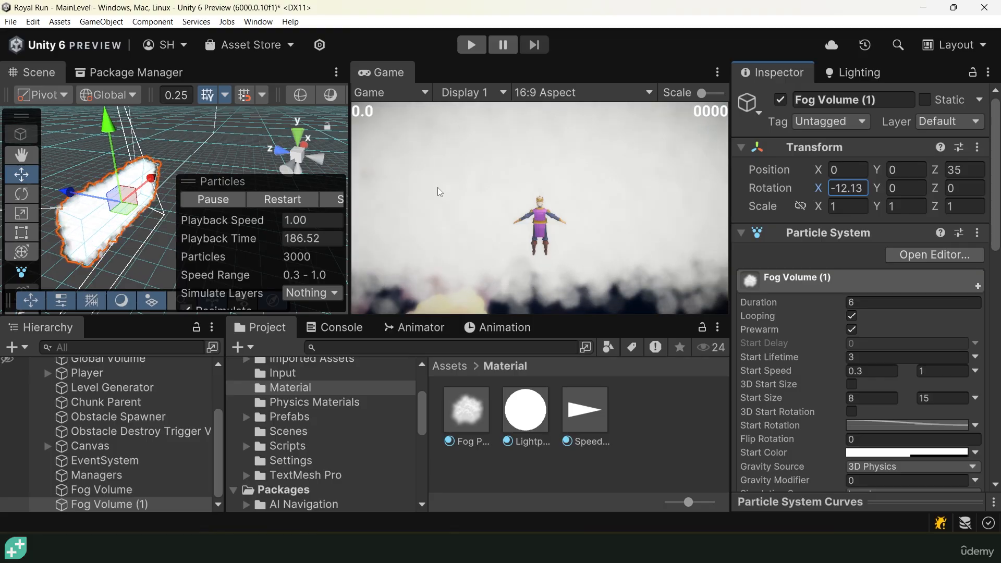
pyautogui.write('90')
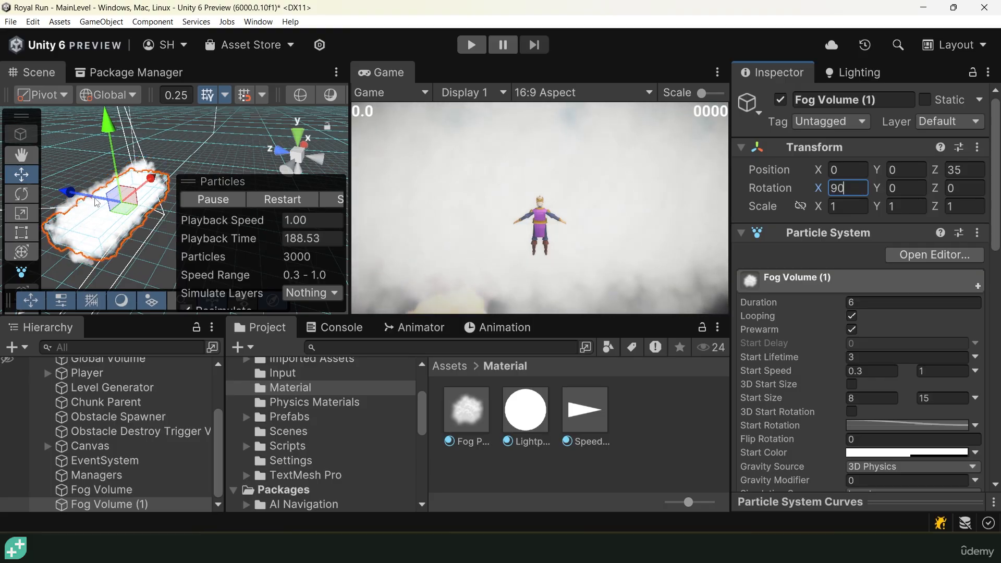
# Move Fog Volume (1) beneath the level to about Y -25 and Z 14
pyautogui.moveTo(69, 197); pyautogui.dragTo(108, 204)
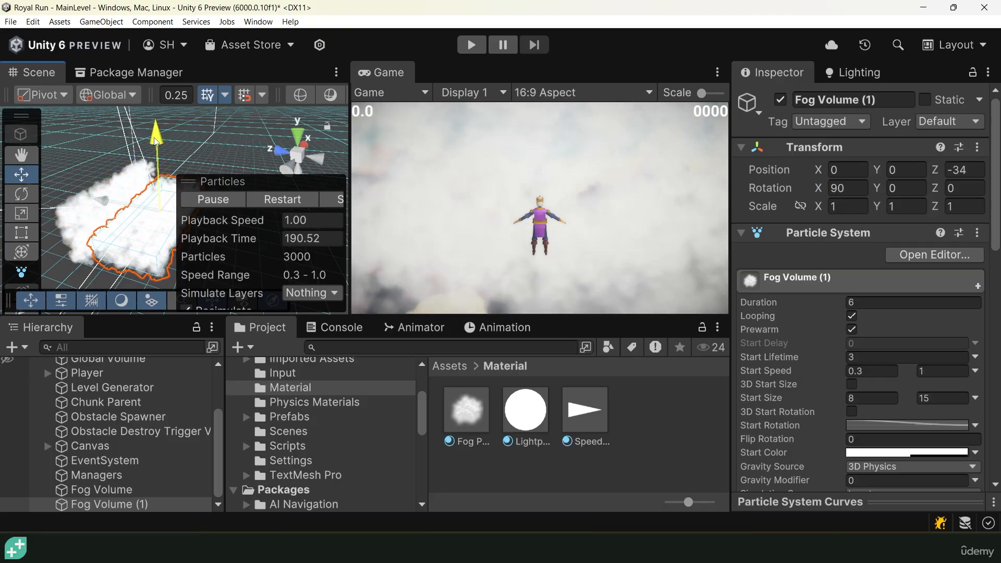
pyautogui.moveTo(152, 138); pyautogui.dragTo(147, 143)
pyautogui.keyDown('alt'); pyautogui.moveTo(94, 248); pyautogui.dragTo(76, 219); pyautogui.keyUp('alt')
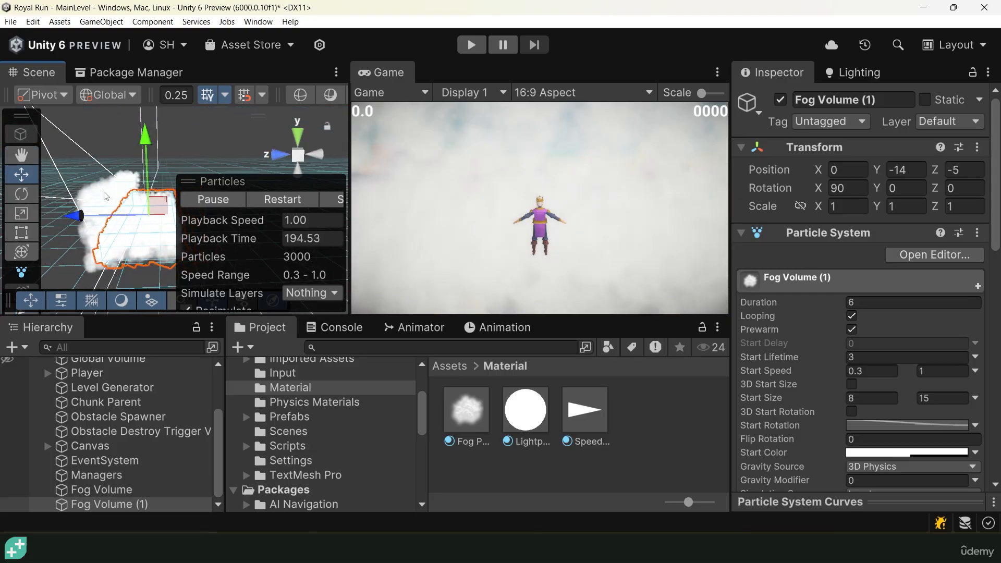
pyautogui.moveTo(147, 146); pyautogui.dragTo(151, 117)
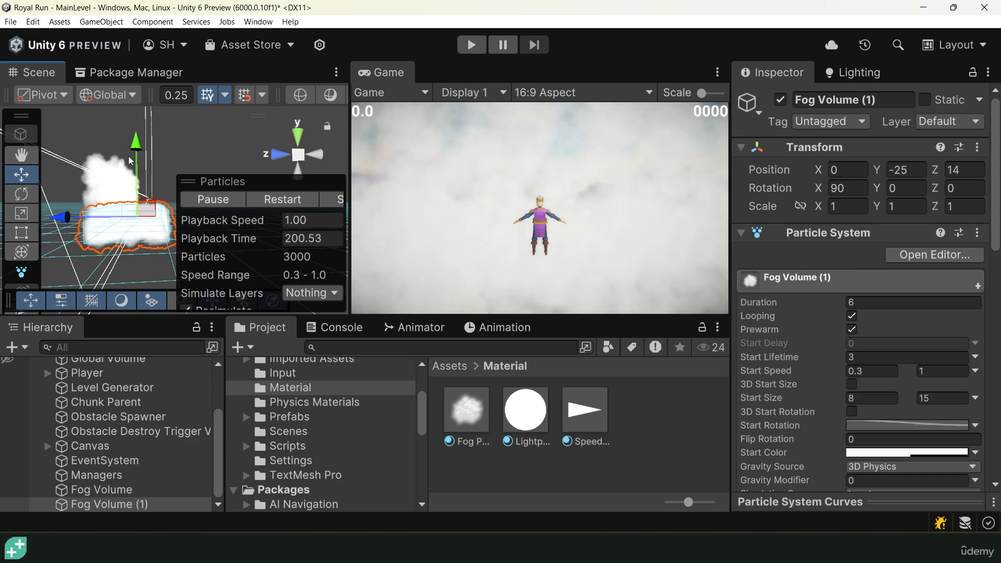
# Set the emission Rate over Time of Fog Volume (1) to 500
pyautogui.scroll(-5, 851, 315)
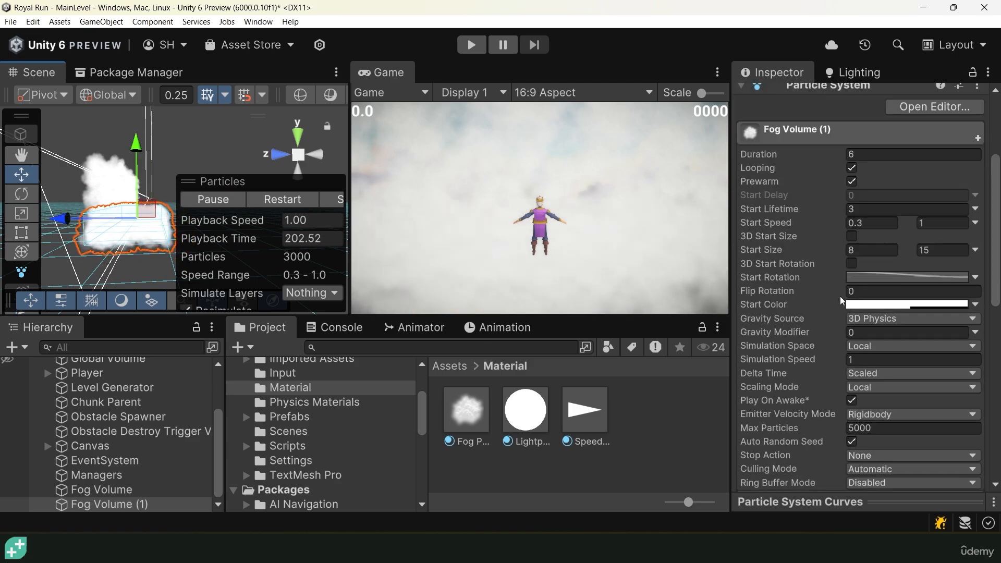
pyautogui.scroll(-5, 834, 329)
pyautogui.click(791, 353)
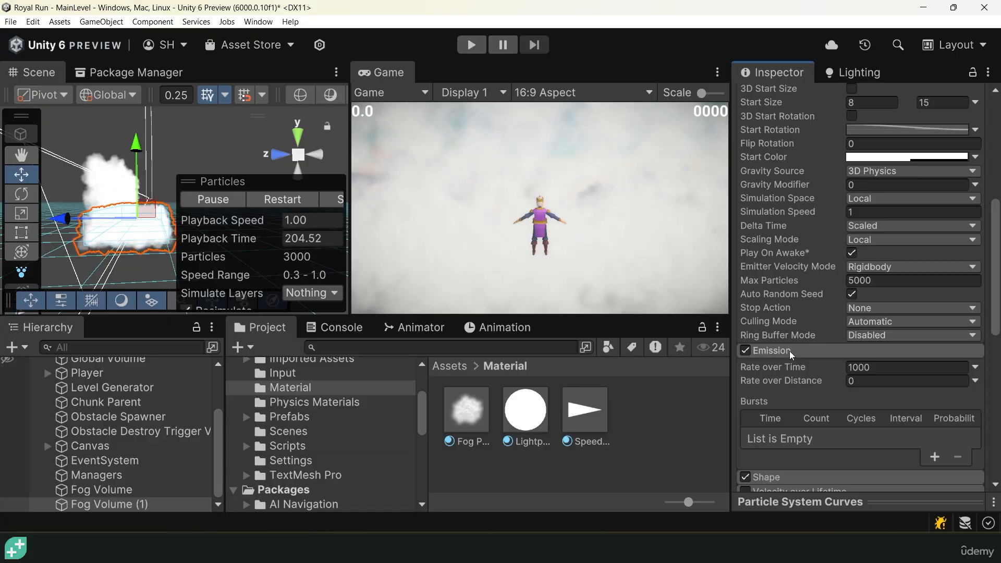
pyautogui.write('500')
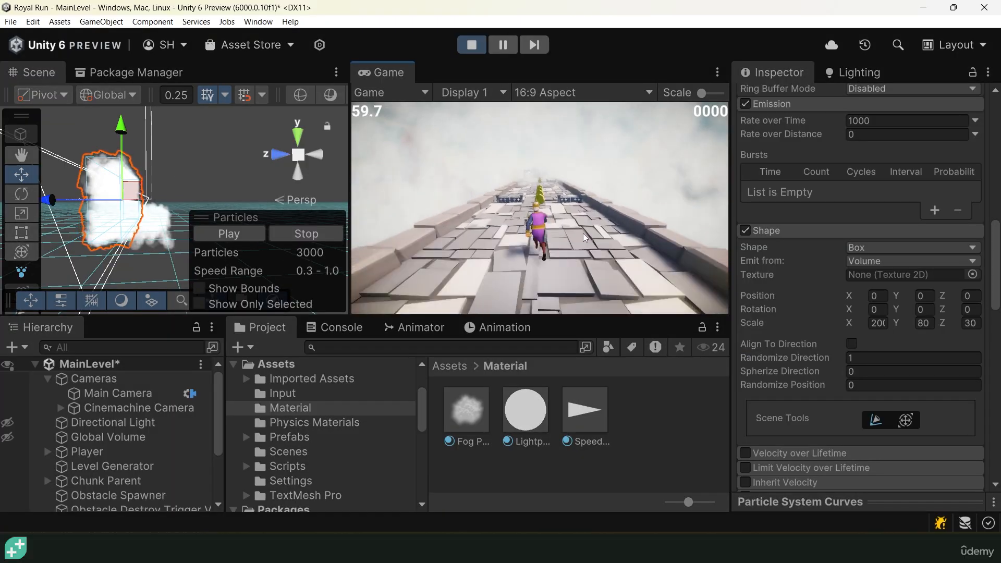
# Check the two fog volumes during play in a maximised Game view, and stop the playtest
pyautogui.doubleClick(389, 71)
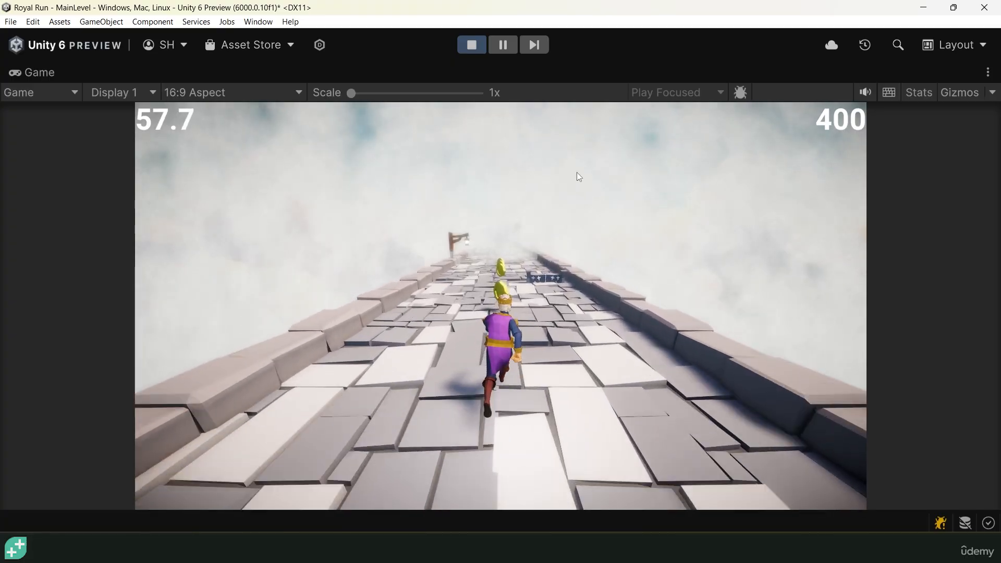
pyautogui.doubleClick(36, 73)
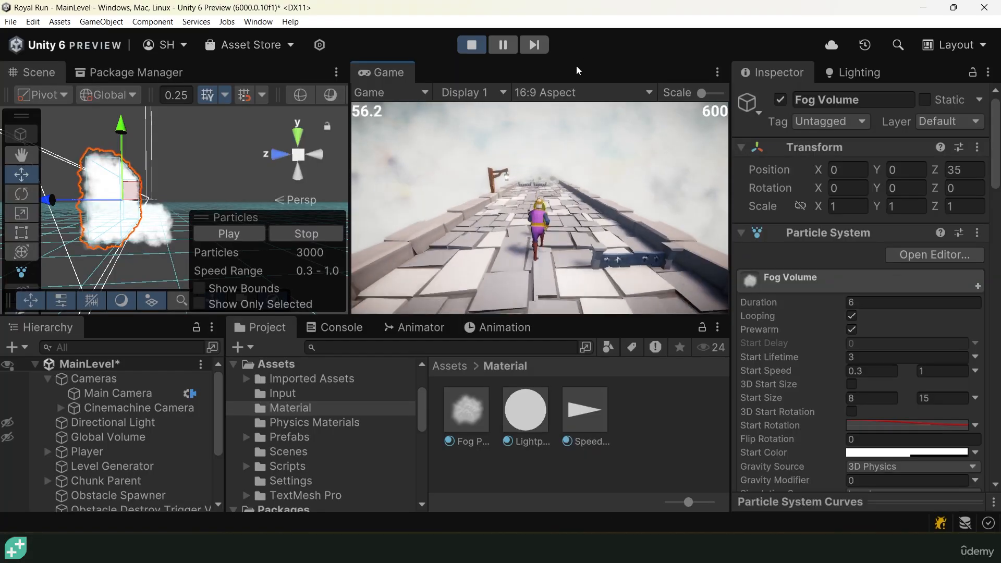
pyautogui.click(471, 48)
# Apply a descending curve preset to the Fog Volume's Rotation over Lifetime Angular Velocity in the particle editor
pyautogui.scroll(-14, 856, 268)
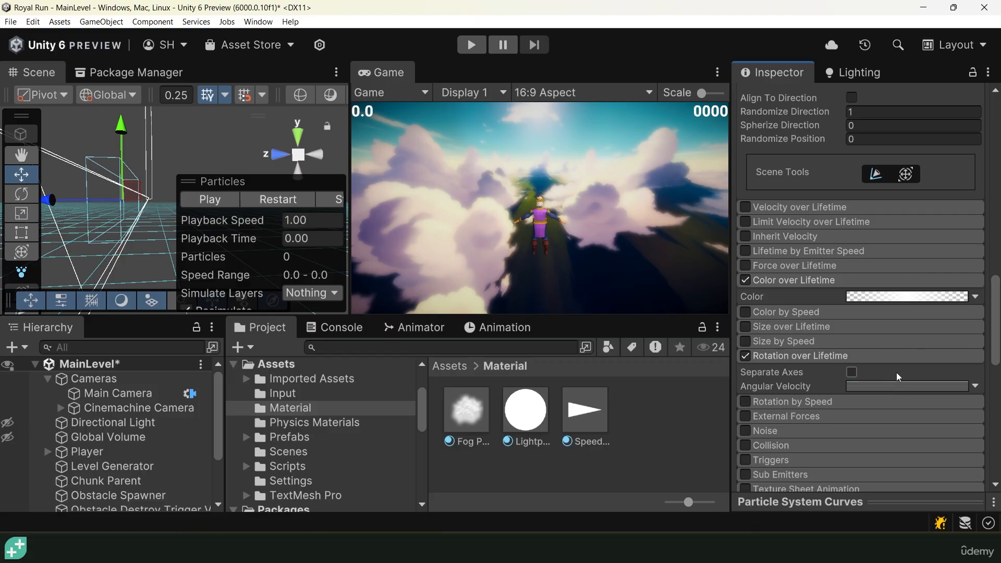
pyautogui.scroll(15, 877, 389)
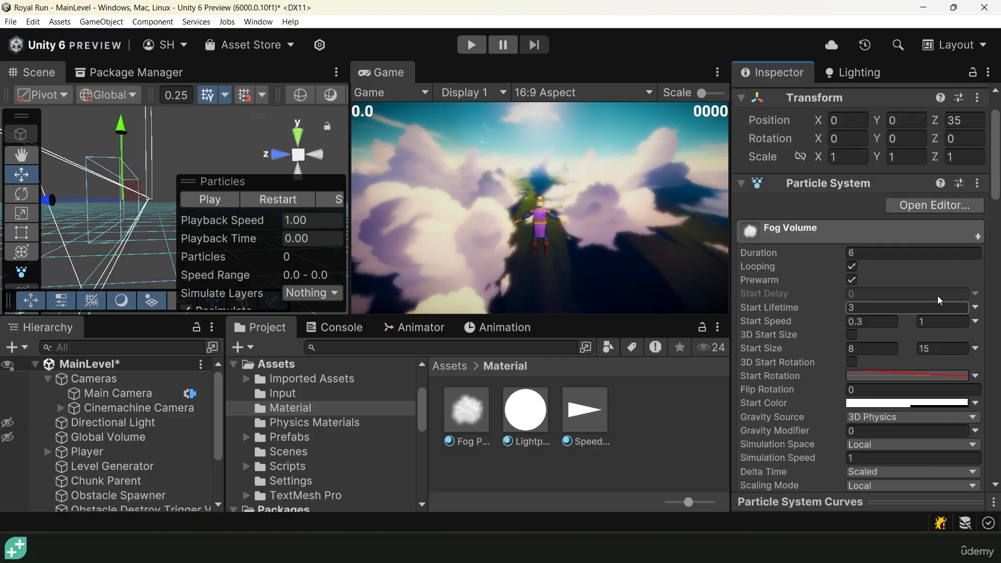
pyautogui.click(905, 205)
pyautogui.scroll(-15, 243, 231)
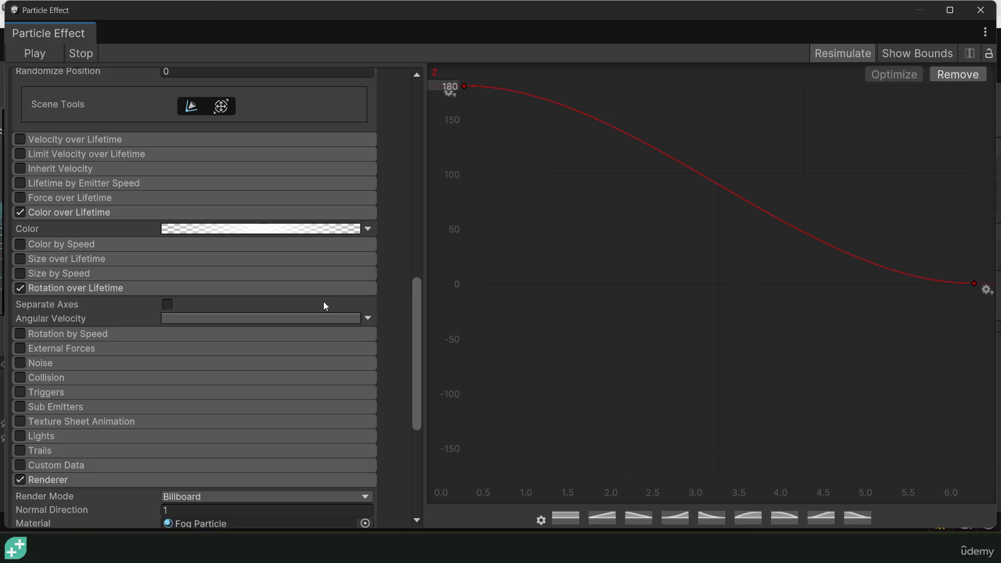
pyautogui.click(351, 319)
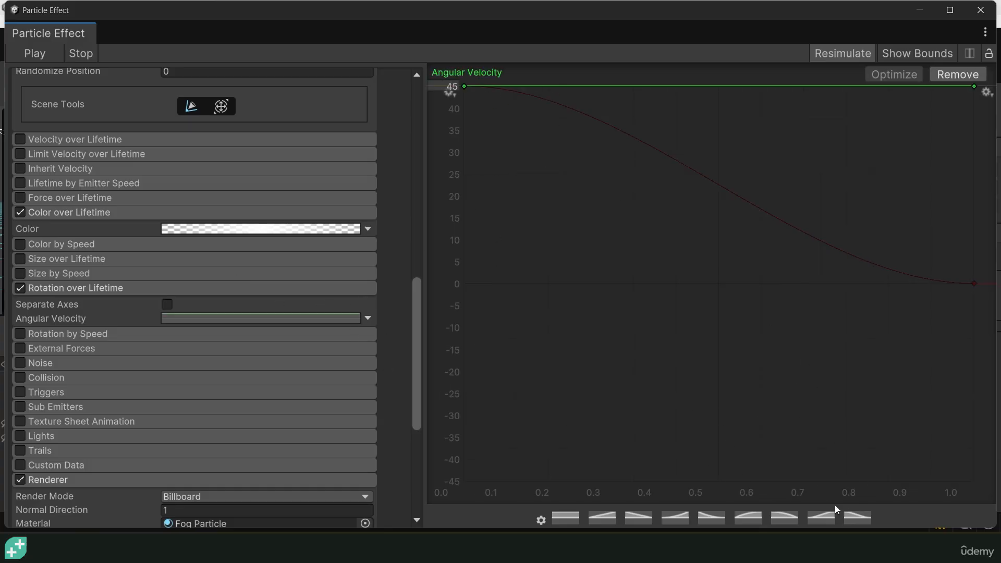
pyautogui.click(708, 514)
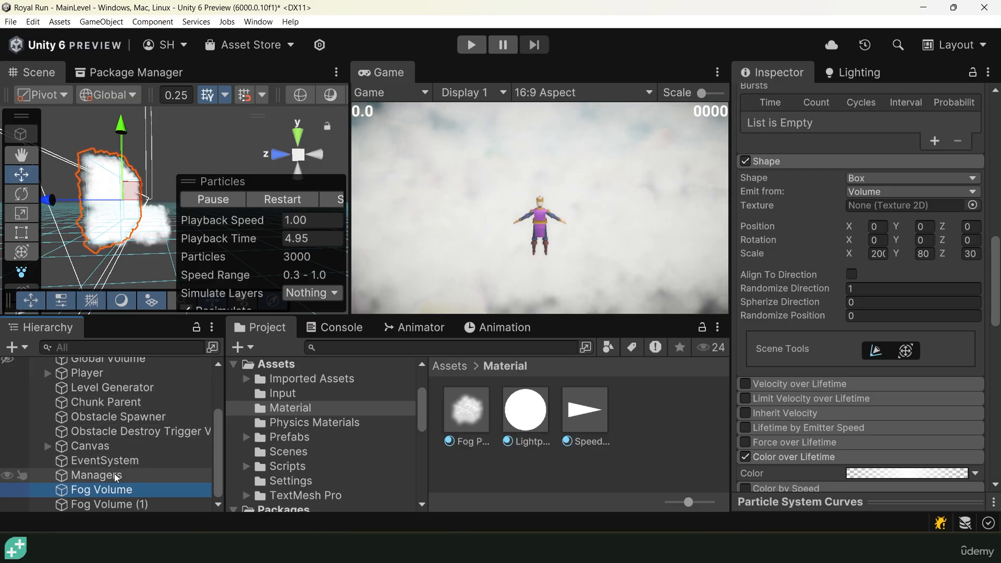
# Apply a descending curve preset from 45 to 0 to the Rotation over Lifetime Angular Velocity of Fog Volume (1), and close the particle editor
pyautogui.click(120, 505)
pyautogui.scroll(-5, 878, 330)
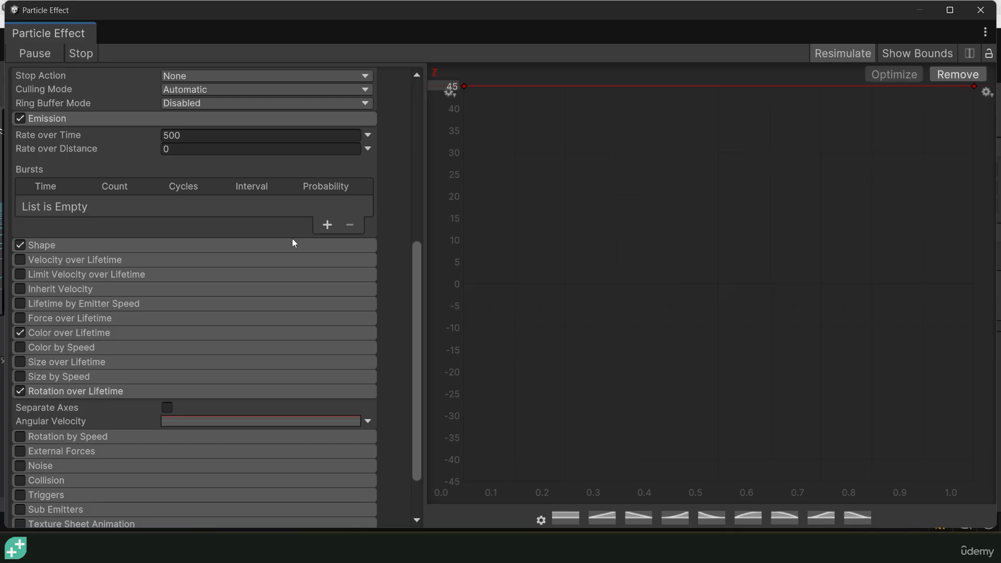
pyautogui.scroll(-3, 284, 242)
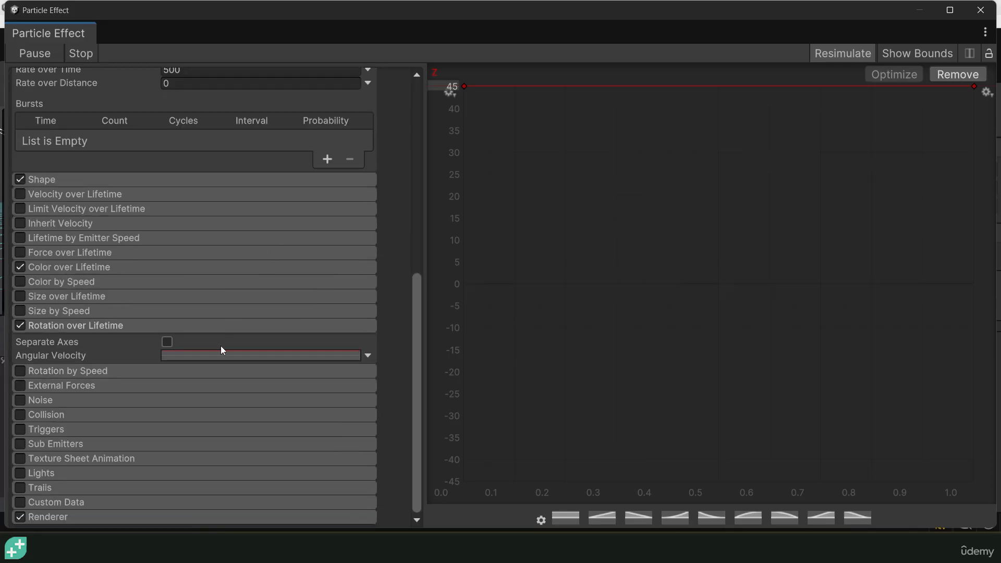
pyautogui.click(221, 355)
pyautogui.click(244, 355)
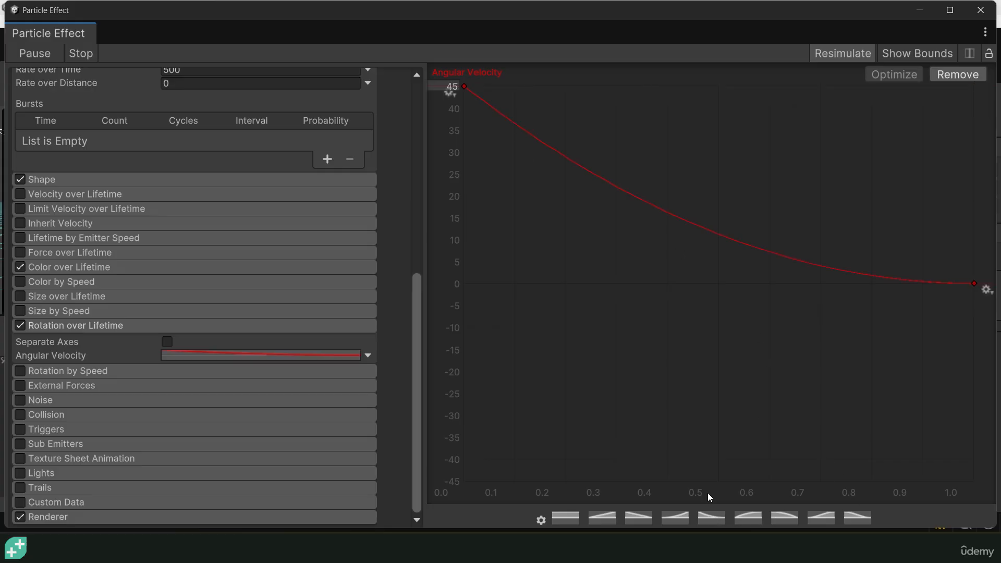
pyautogui.click(981, 10)
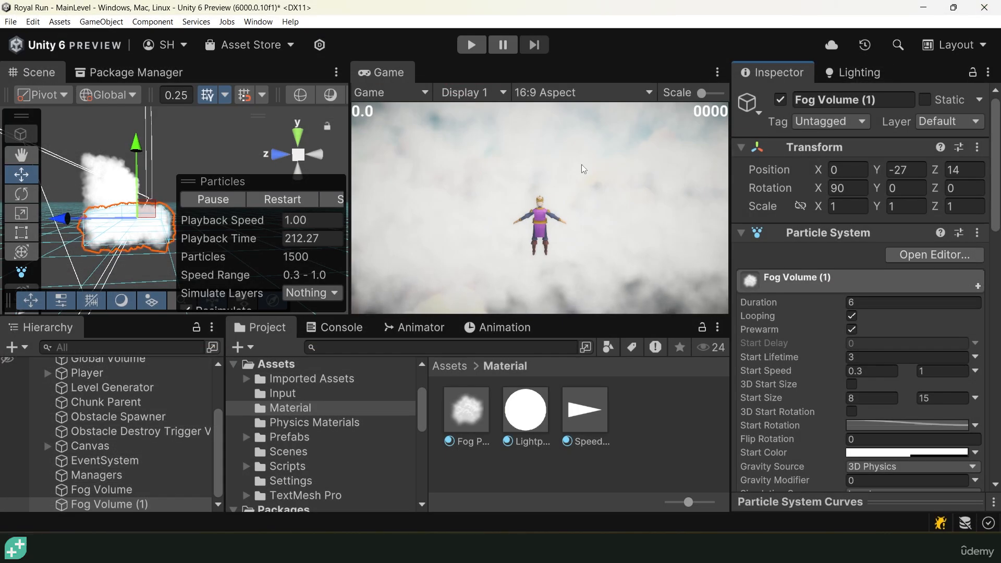
# Playtest the level in a maximised Game view, steering the runner from side to side to examine the rotating fog behind and below the track
pyautogui.click(472, 45)
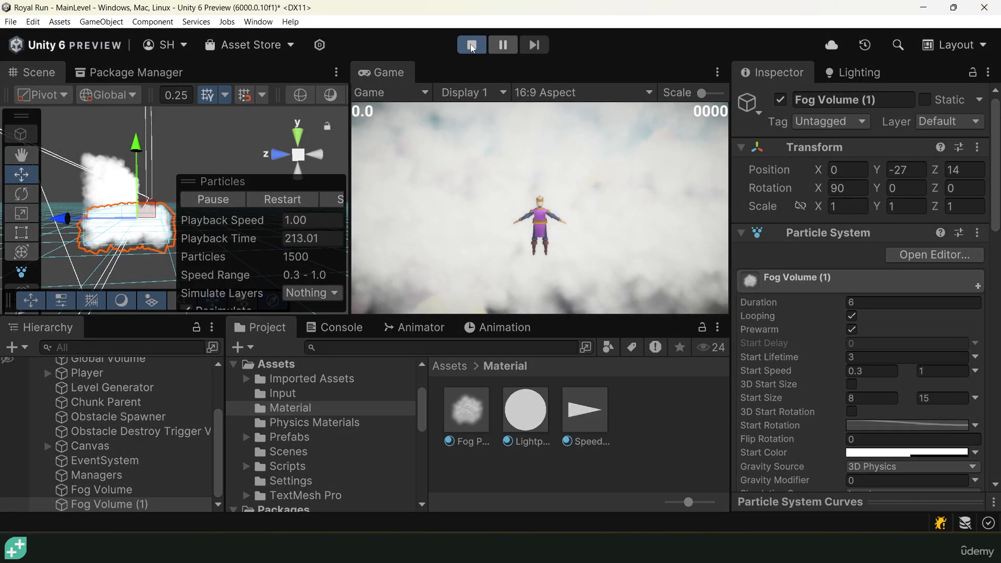
pyautogui.doubleClick(392, 71)
pyautogui.press('d')
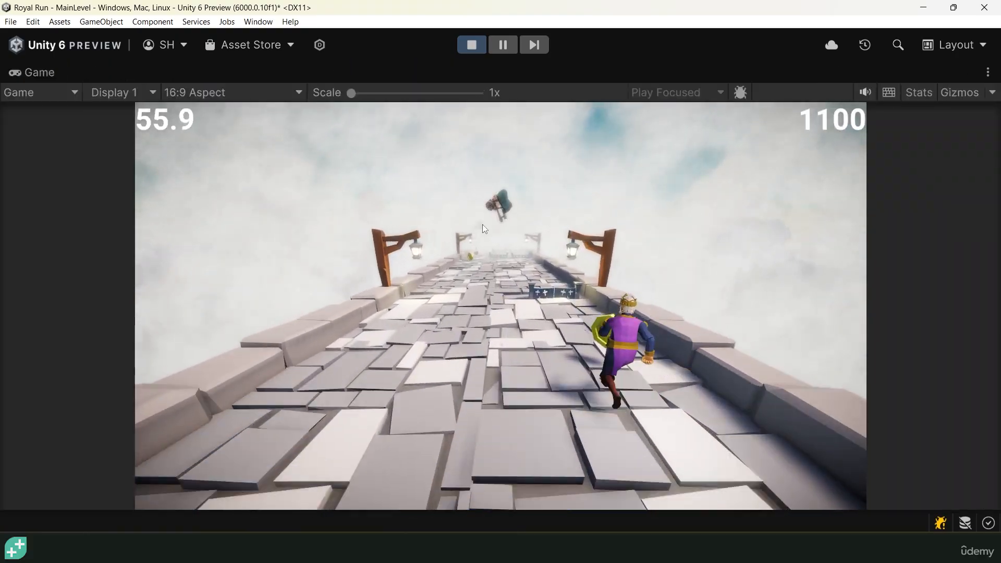
pyautogui.press('a')
pyautogui.press('a')
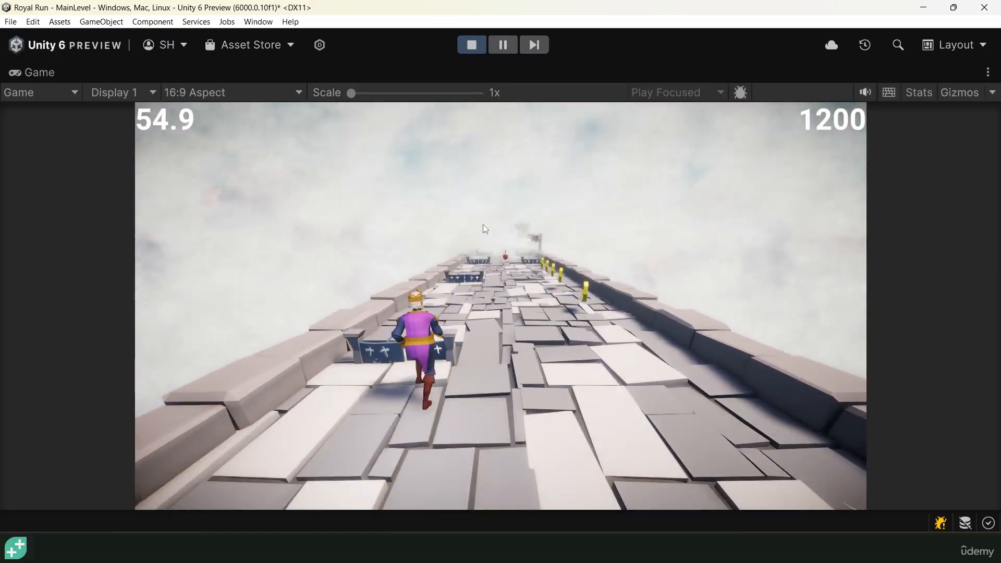
pyautogui.press('d')
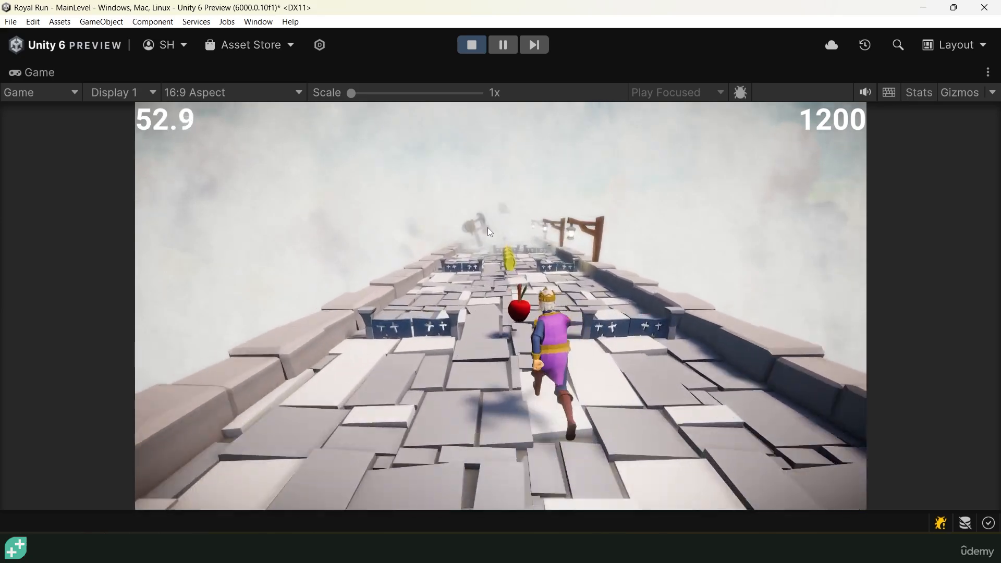
pyautogui.press('a')
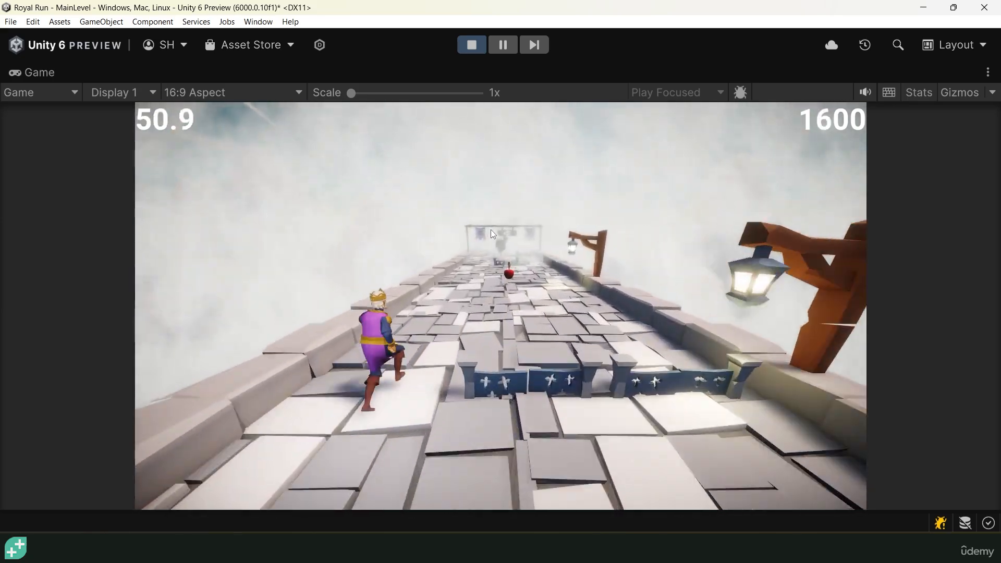
pyautogui.press('d')
pyautogui.press('d')
pyautogui.press('a')
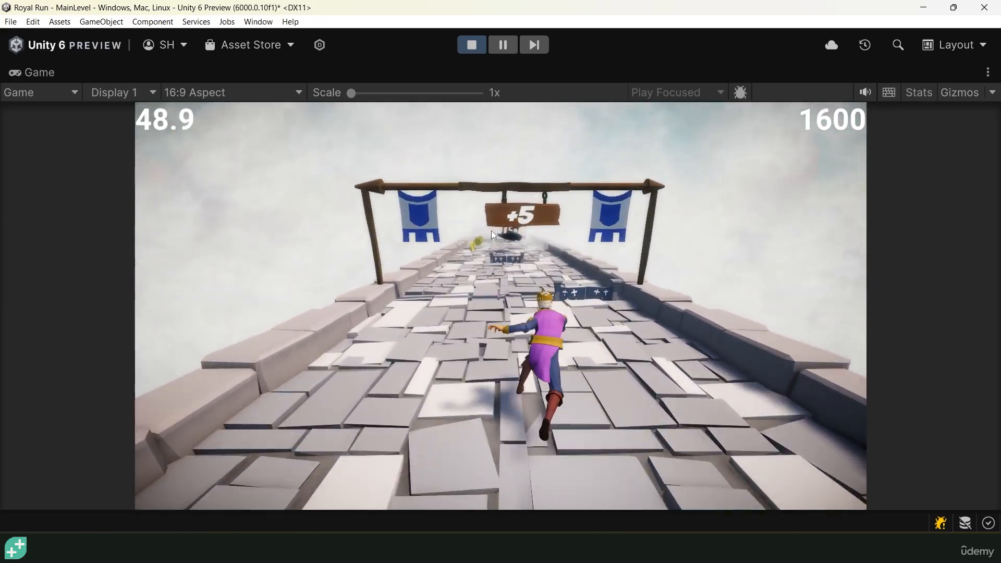
pyautogui.press('d')
pyautogui.press('a')
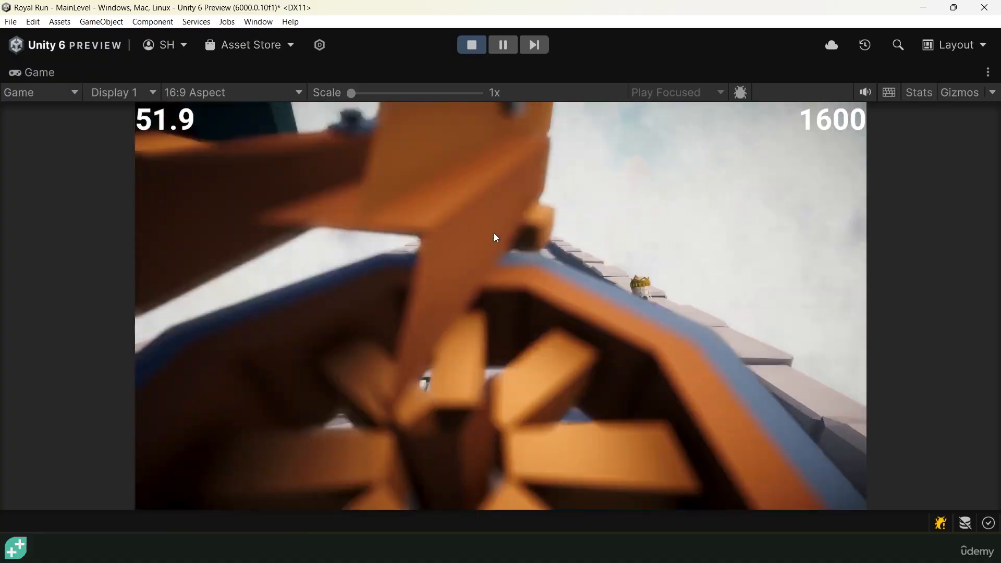
pyautogui.press('d')
pyautogui.press('a')
pyautogui.press('d')
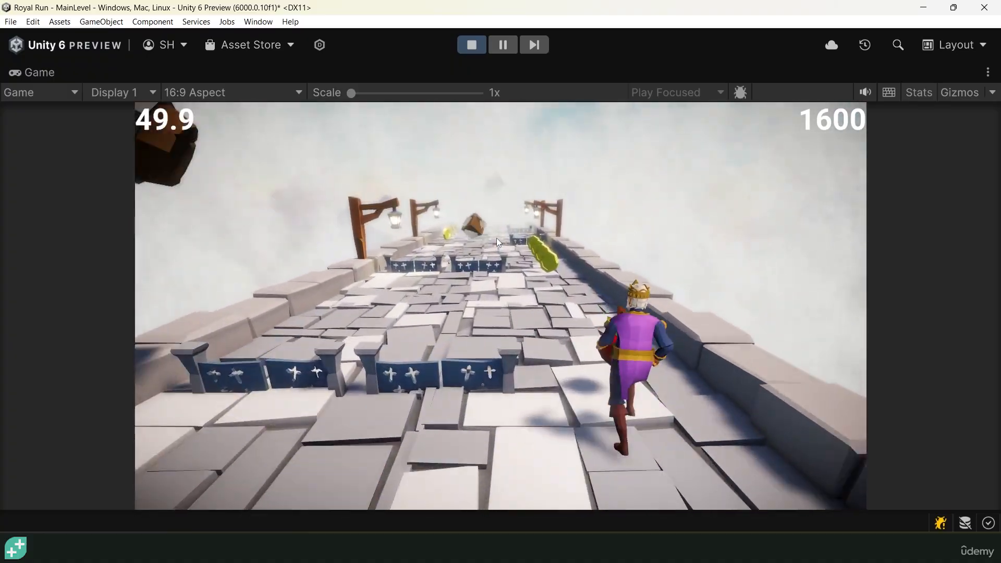
pyautogui.press('a')
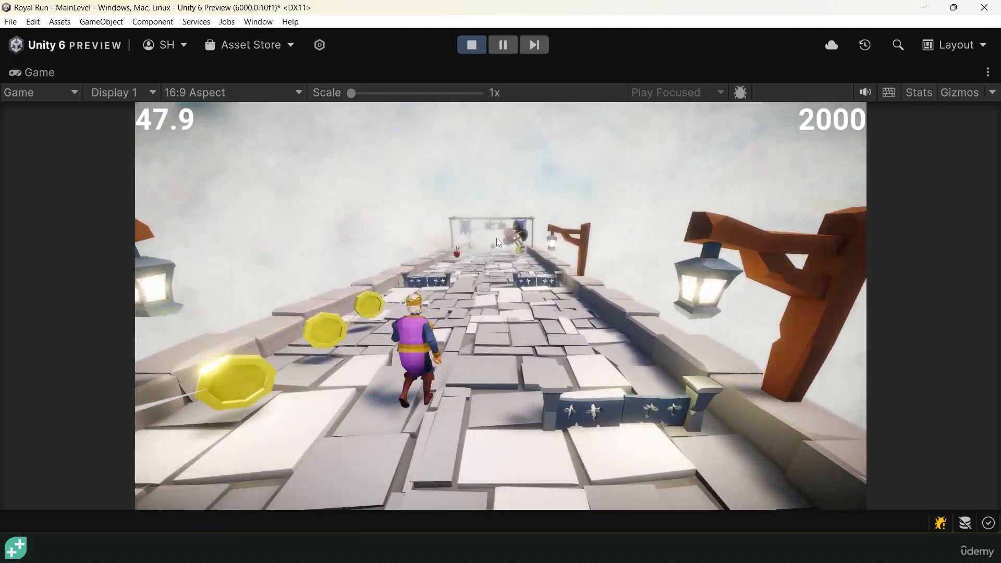
pyautogui.press('a')
pyautogui.press('d')
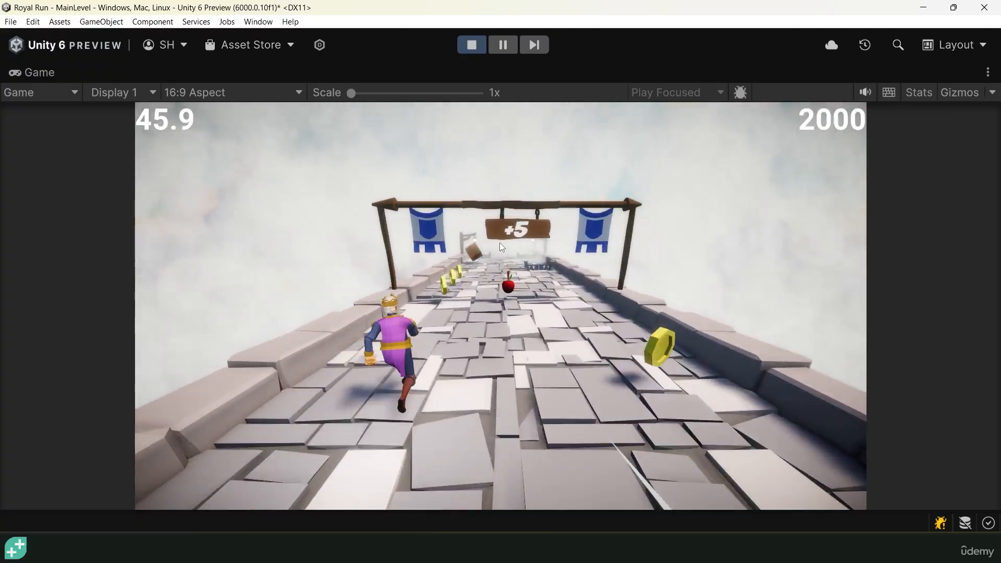
pyautogui.press('a')
pyautogui.press('d')
pyautogui.press('a')
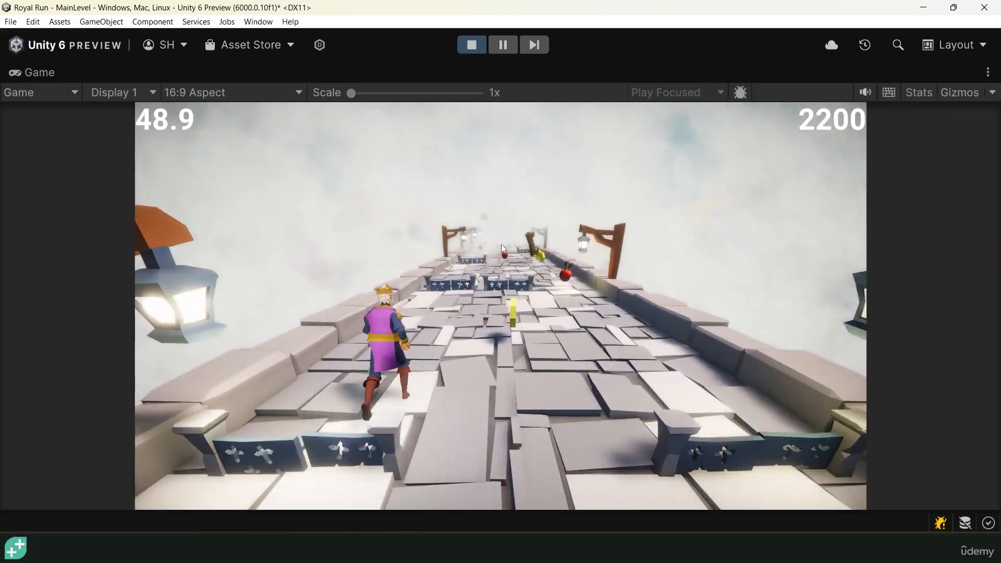
pyautogui.press('d')
pyautogui.press('a')
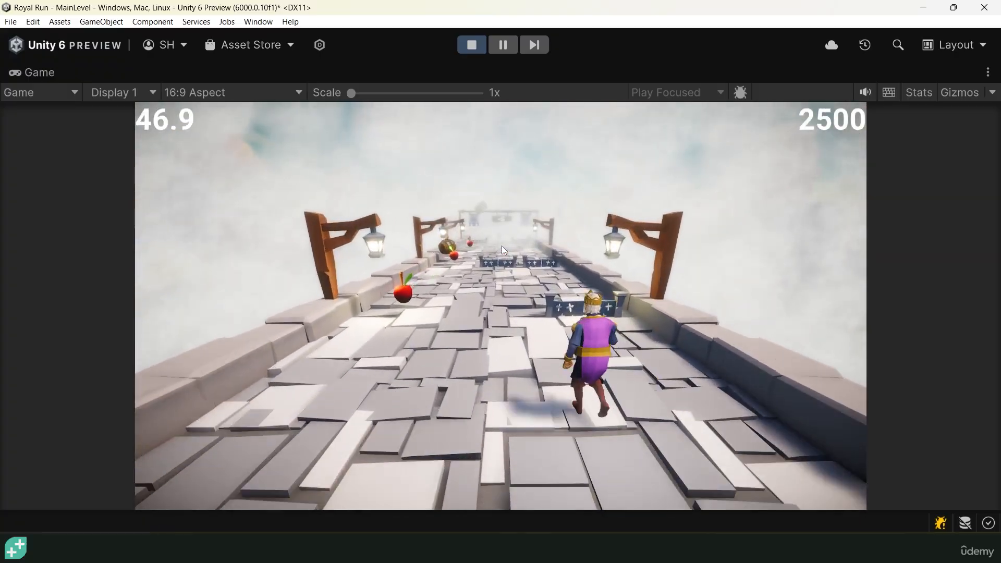